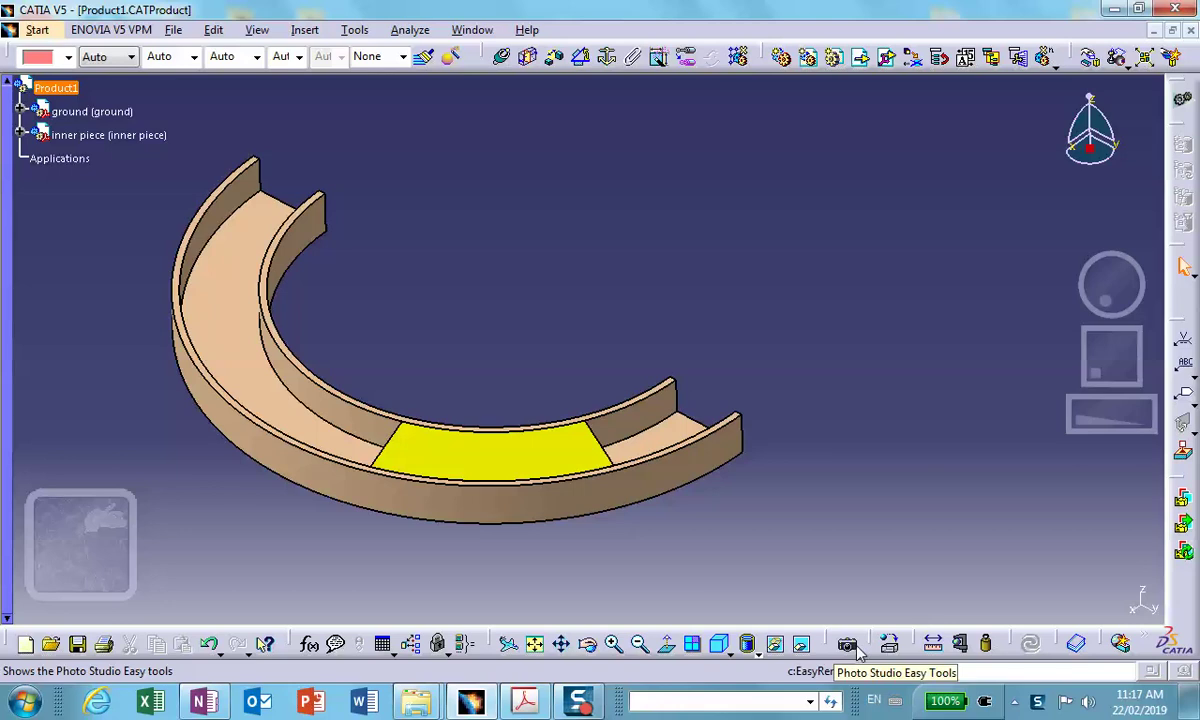
Switch to Adobe Acrobat and skim the joint types in chapter 1.pdf from planar to rack joint, finishing back in CATIA.
click(522, 703)
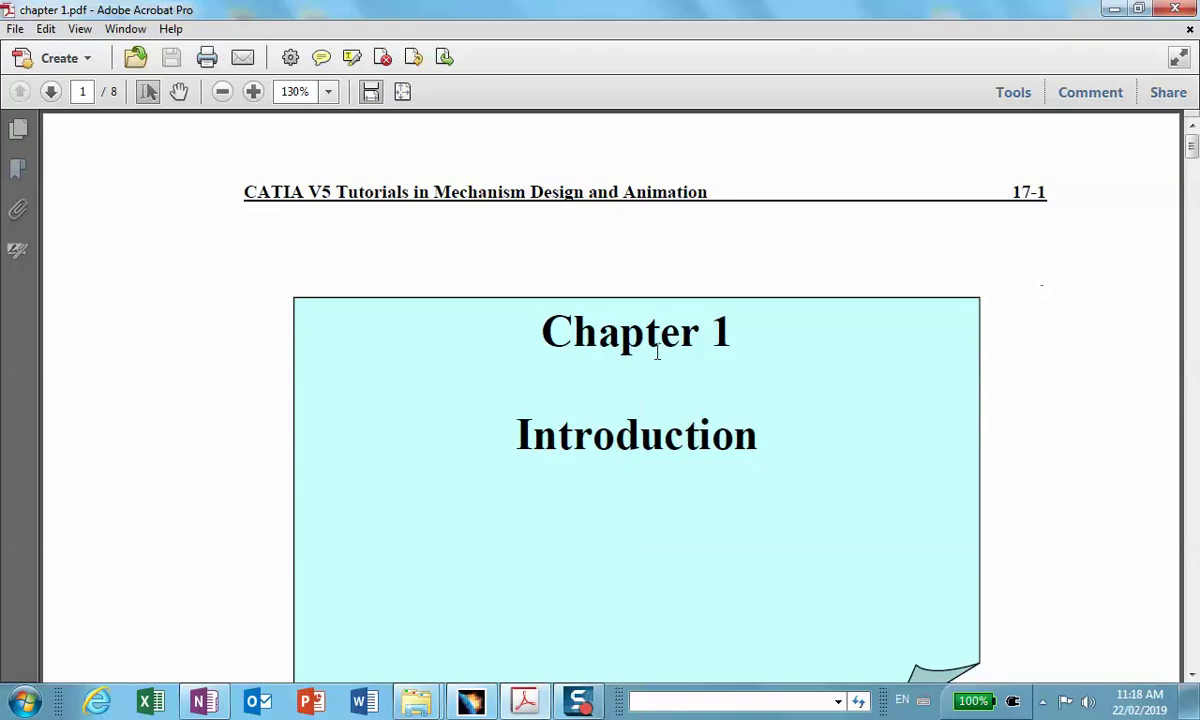
scroll(658, 350, down, 10)
scroll(658, 355, down, 20)
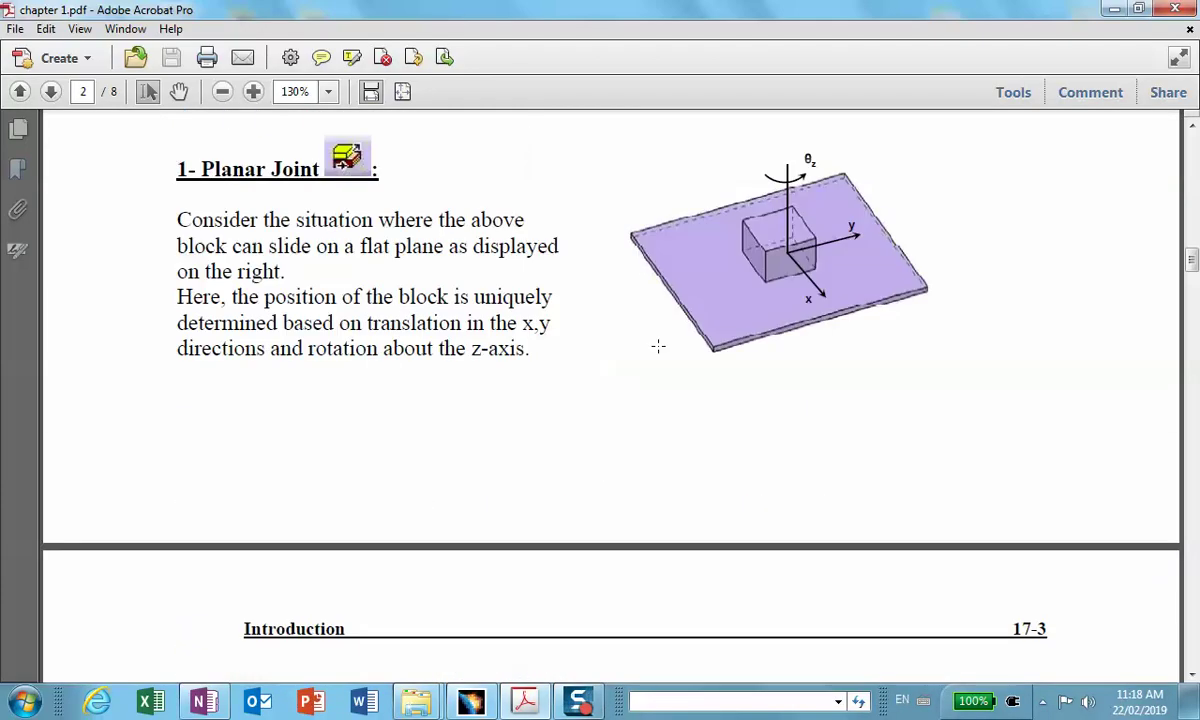
scroll(658, 355, down, 20)
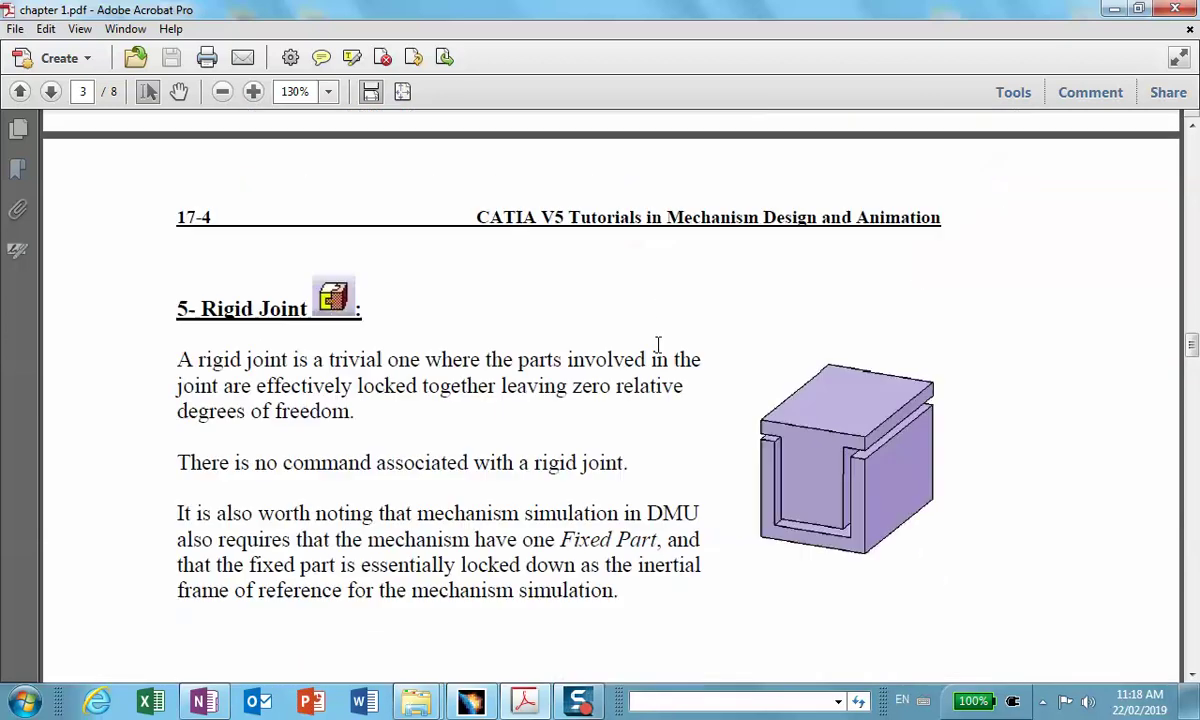
scroll(658, 355, down, 15)
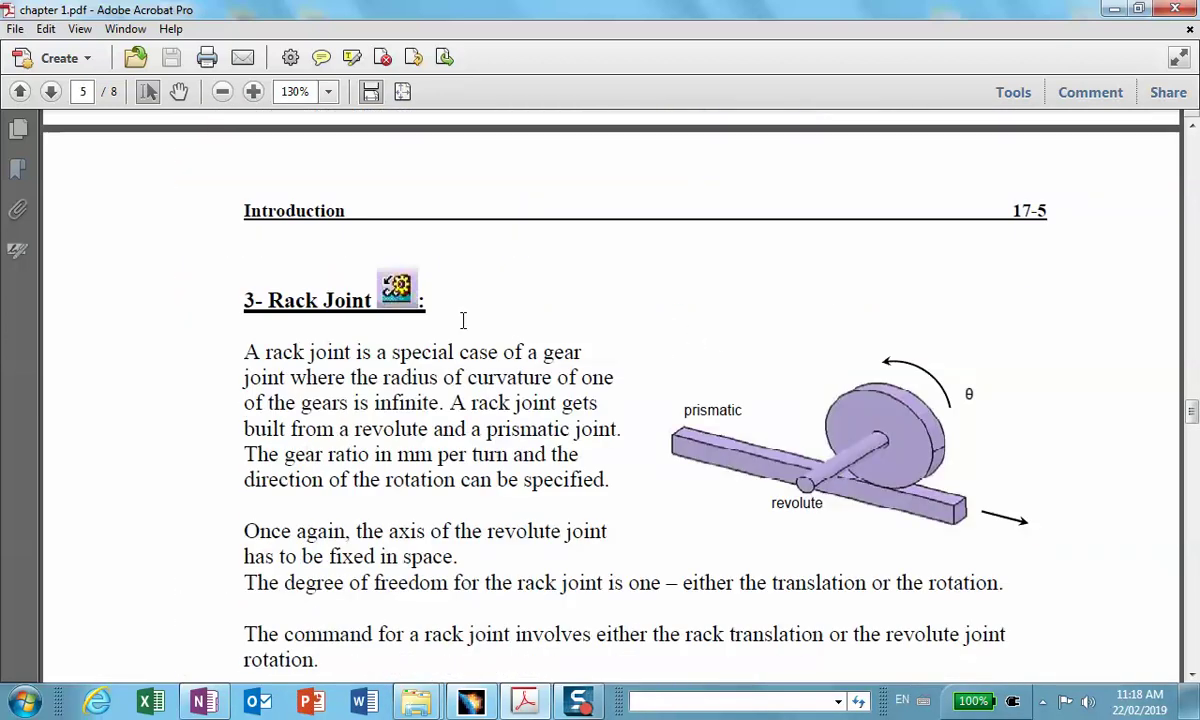
click(1113, 9)
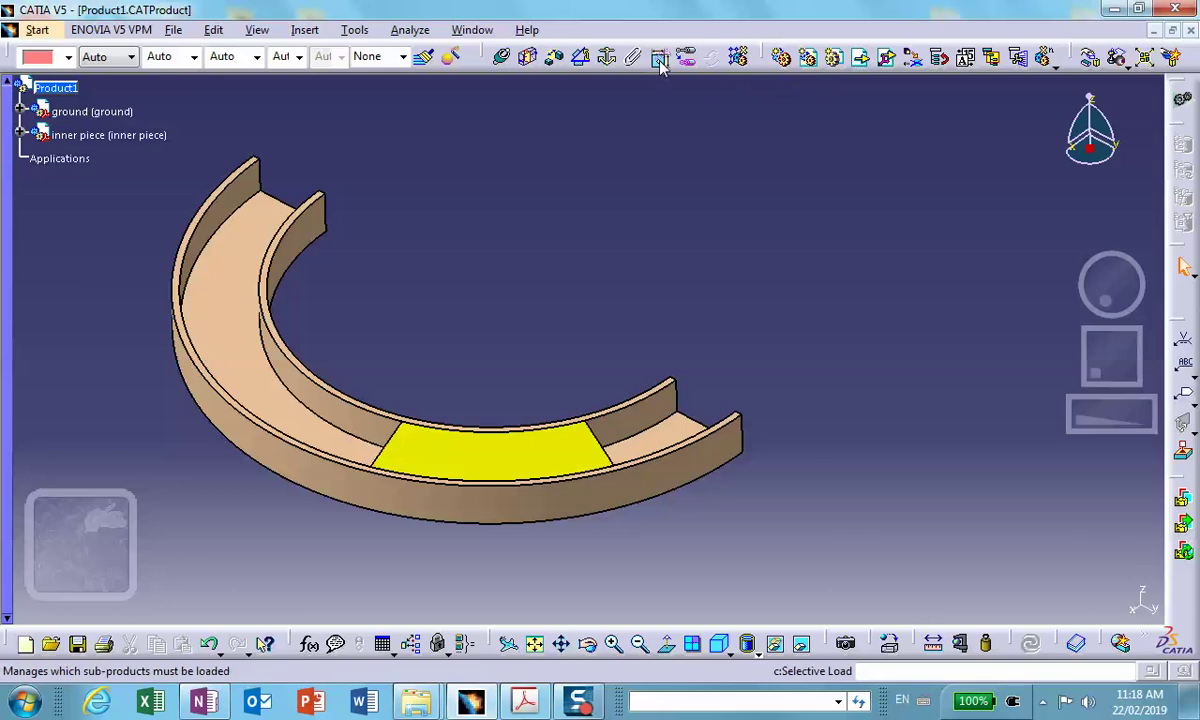
Try rotating the yellow inner piece back and forth around the Z axis with Manipulation, without keeping the move.
click(1089, 56)
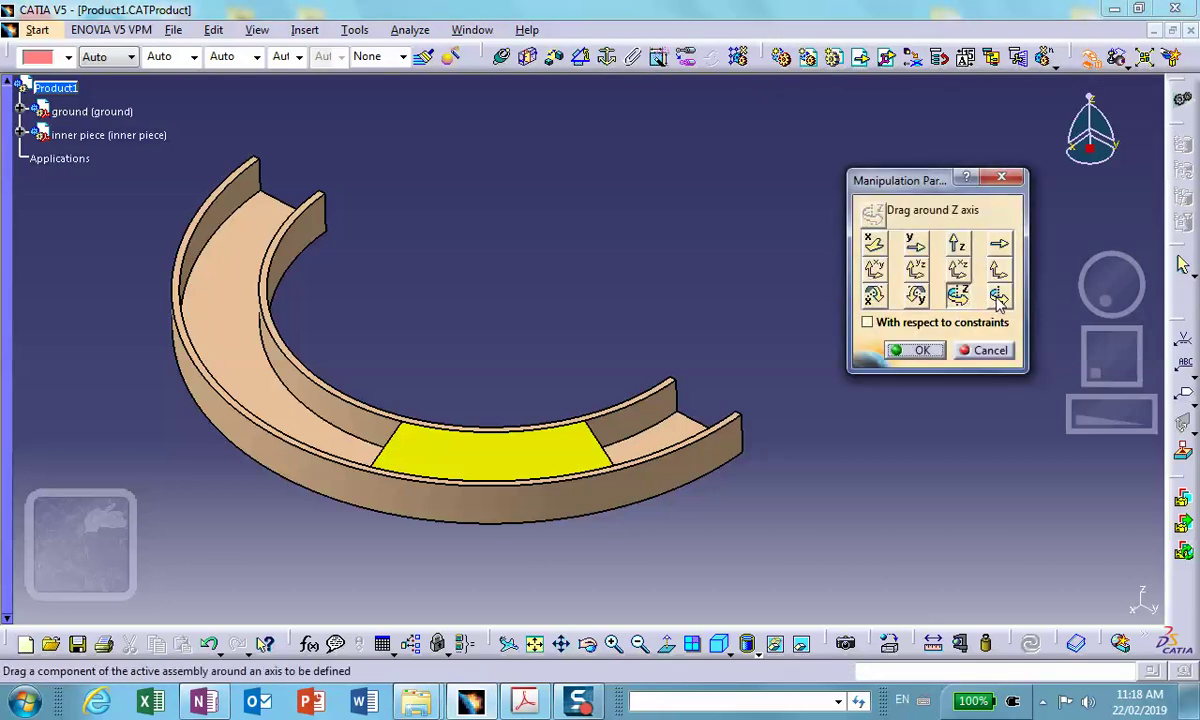
drag(545, 449, 512, 453)
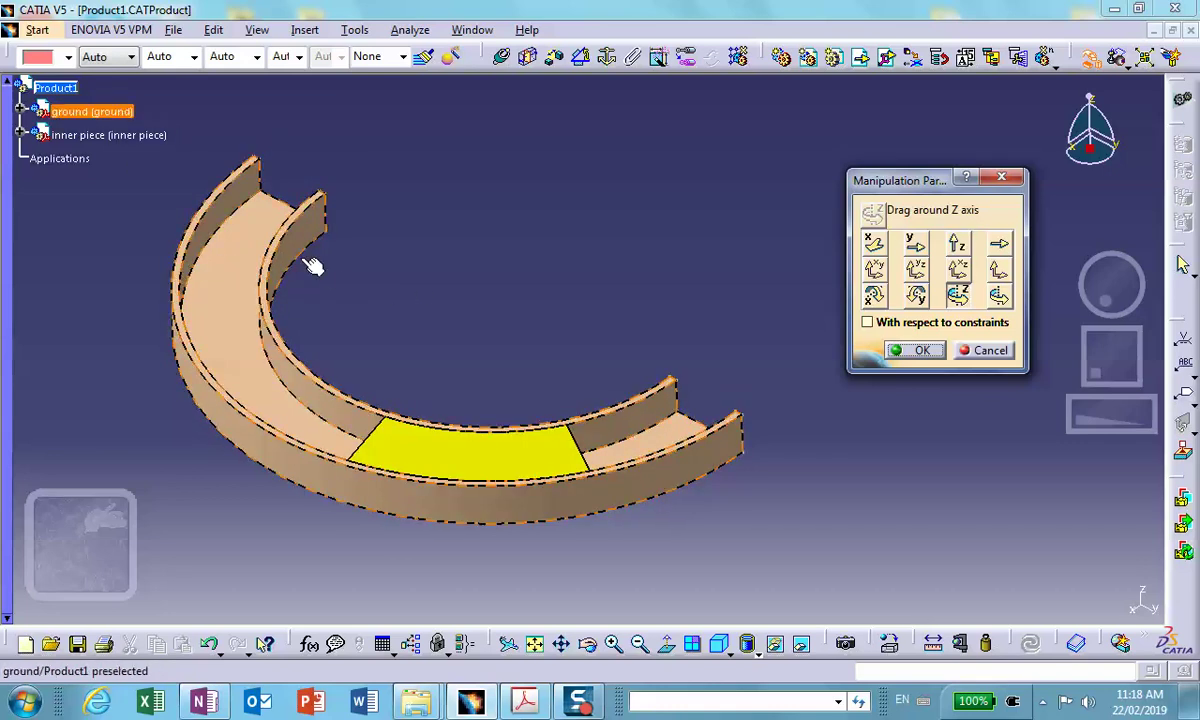
drag(498, 461, 521, 447)
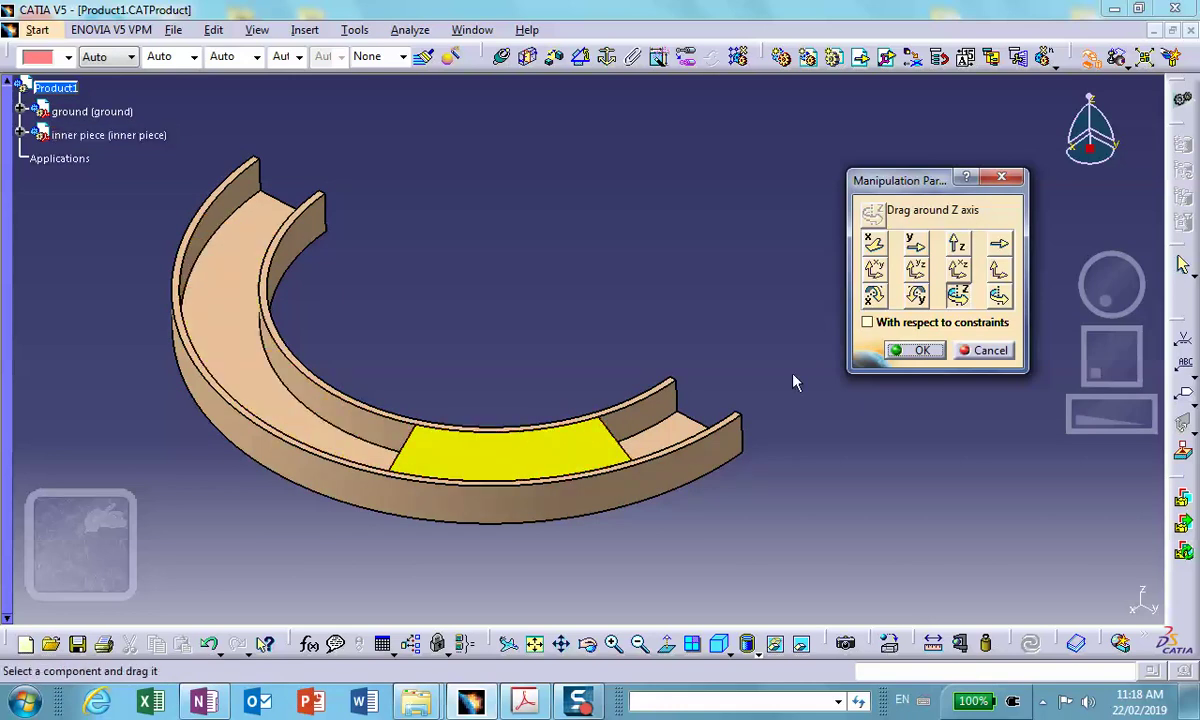
click(960, 350)
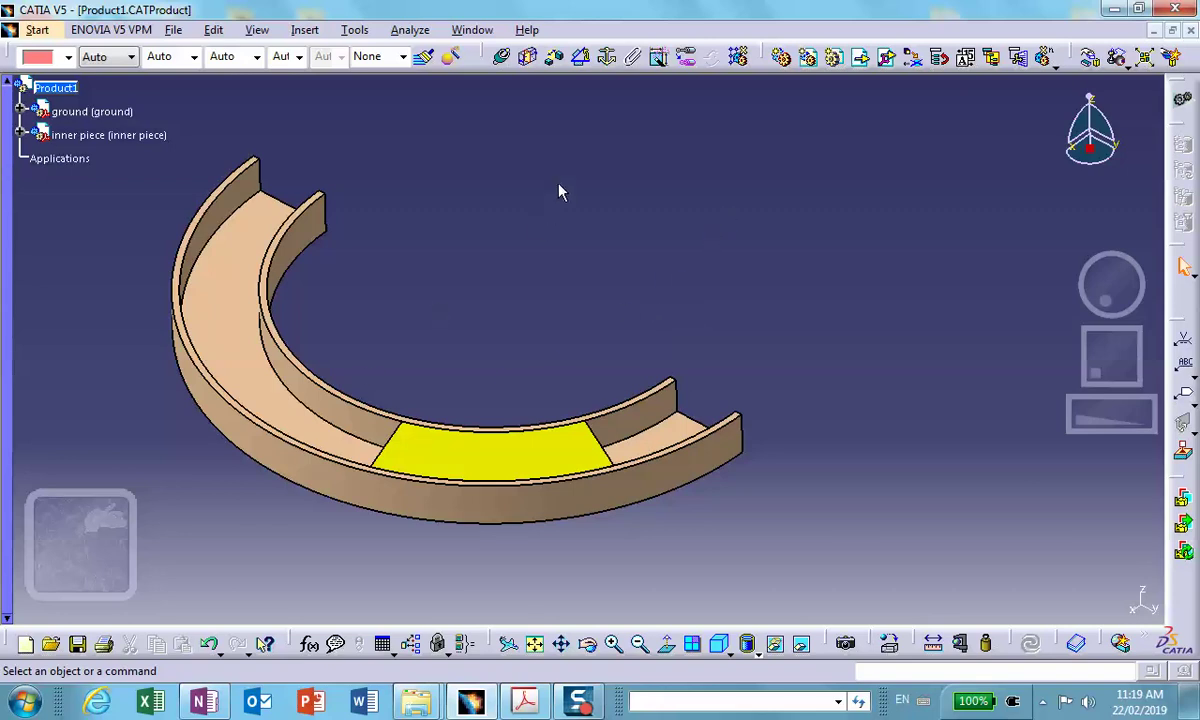
Switch the assembly to the DMU Kinematics workbench.
middle_drag(447, 404, 448, 538)
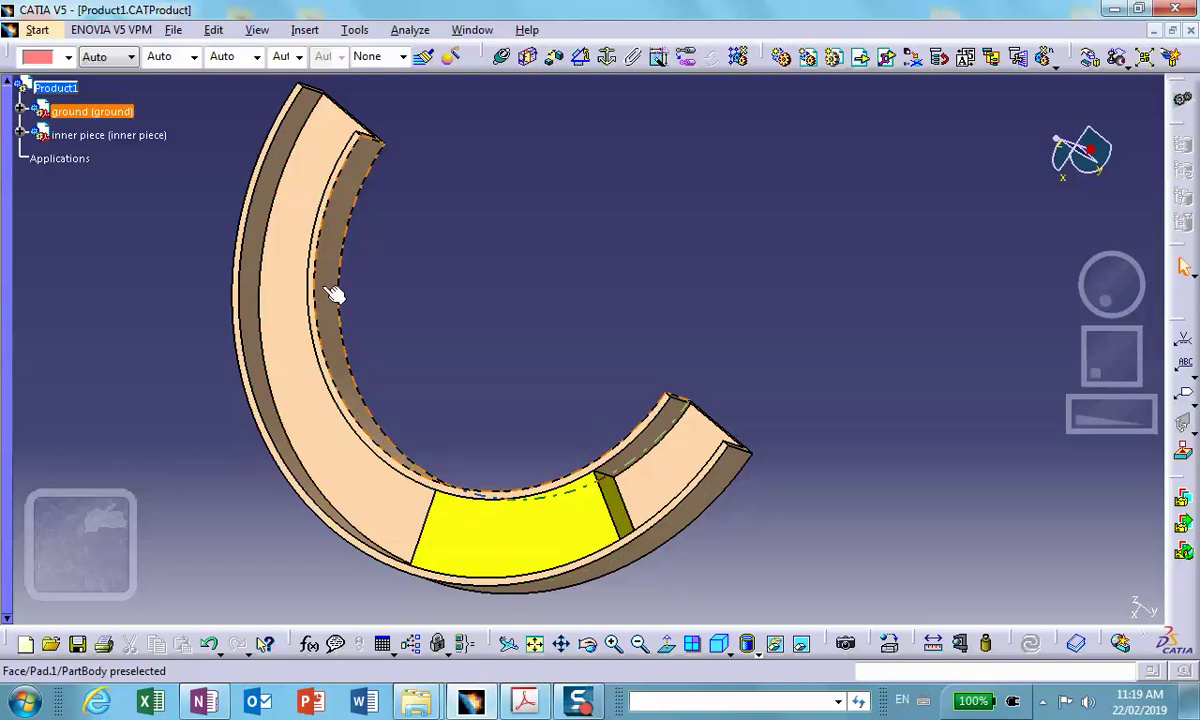
middle_drag(510, 516, 478, 330)
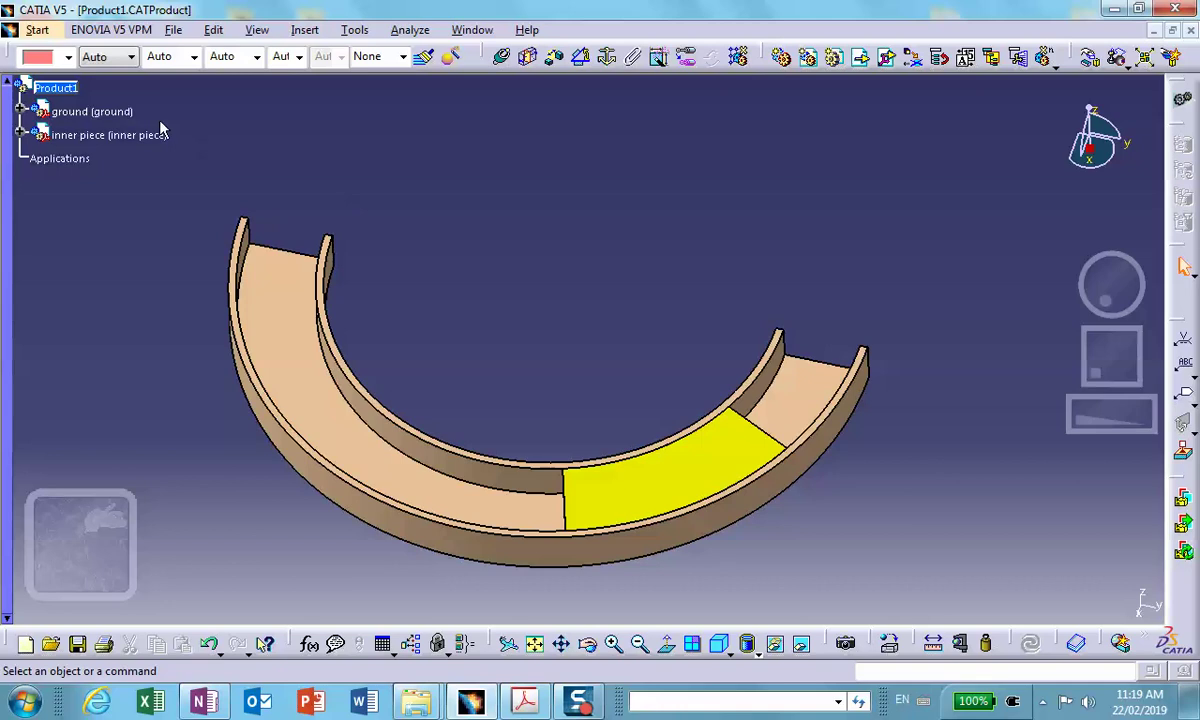
click(38, 30)
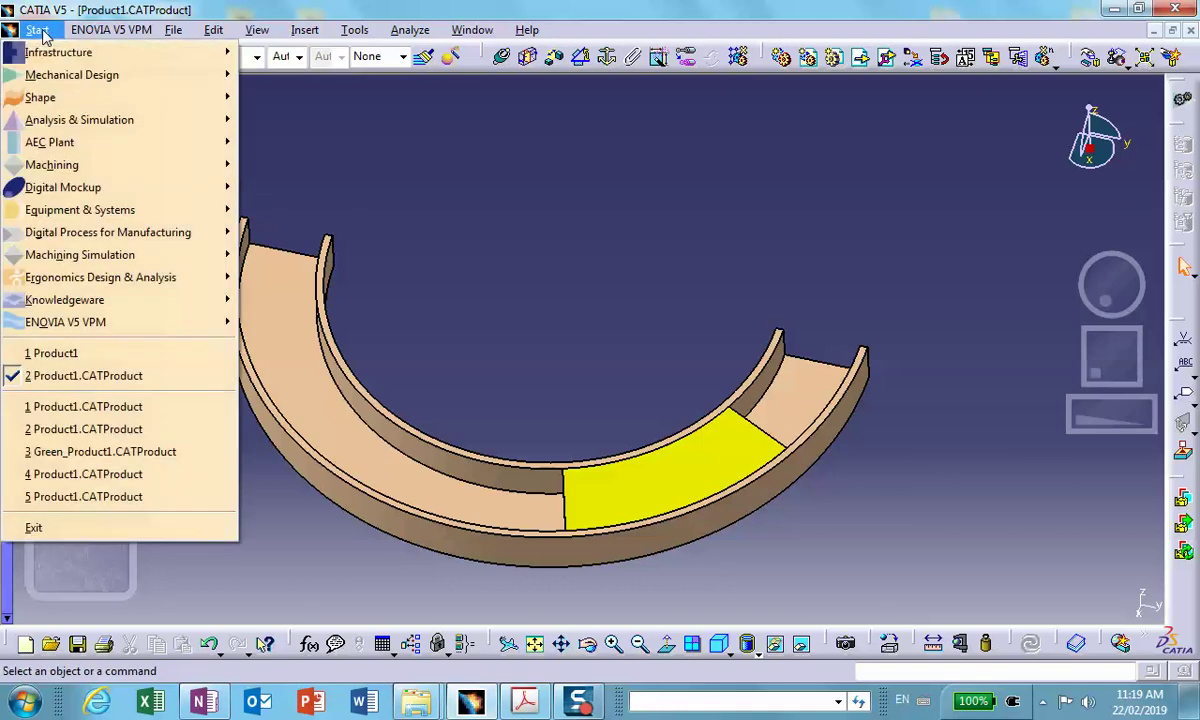
mouse_move(60, 187)
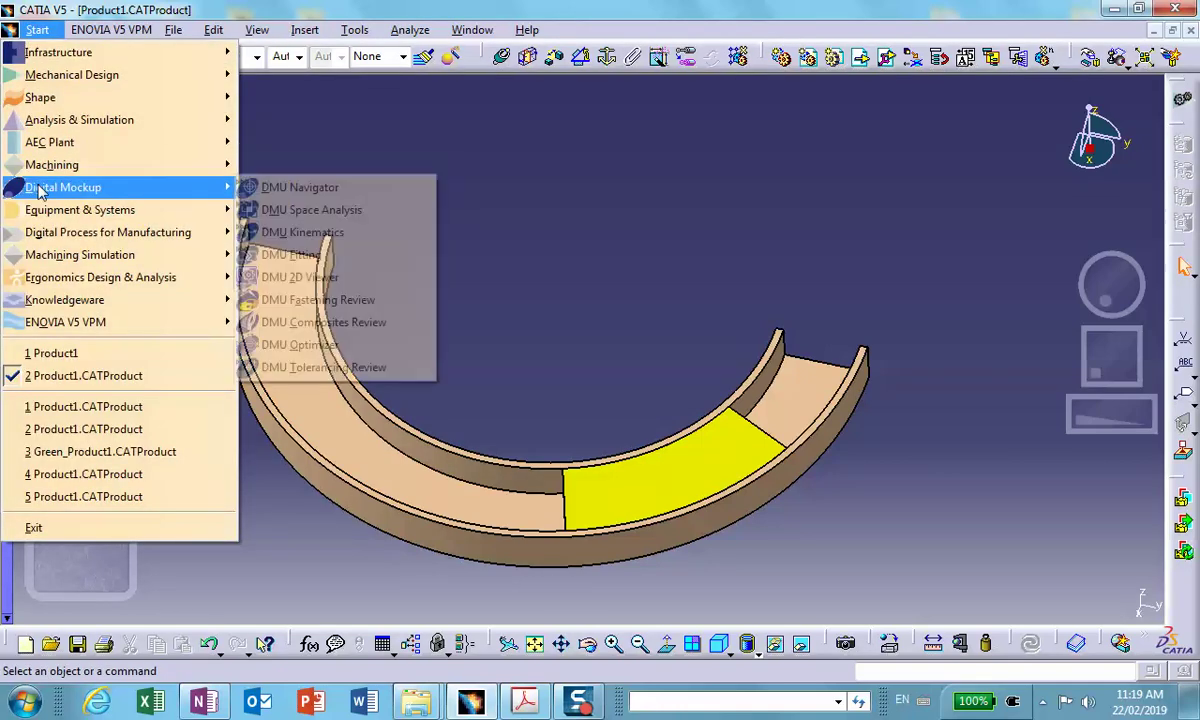
click(300, 232)
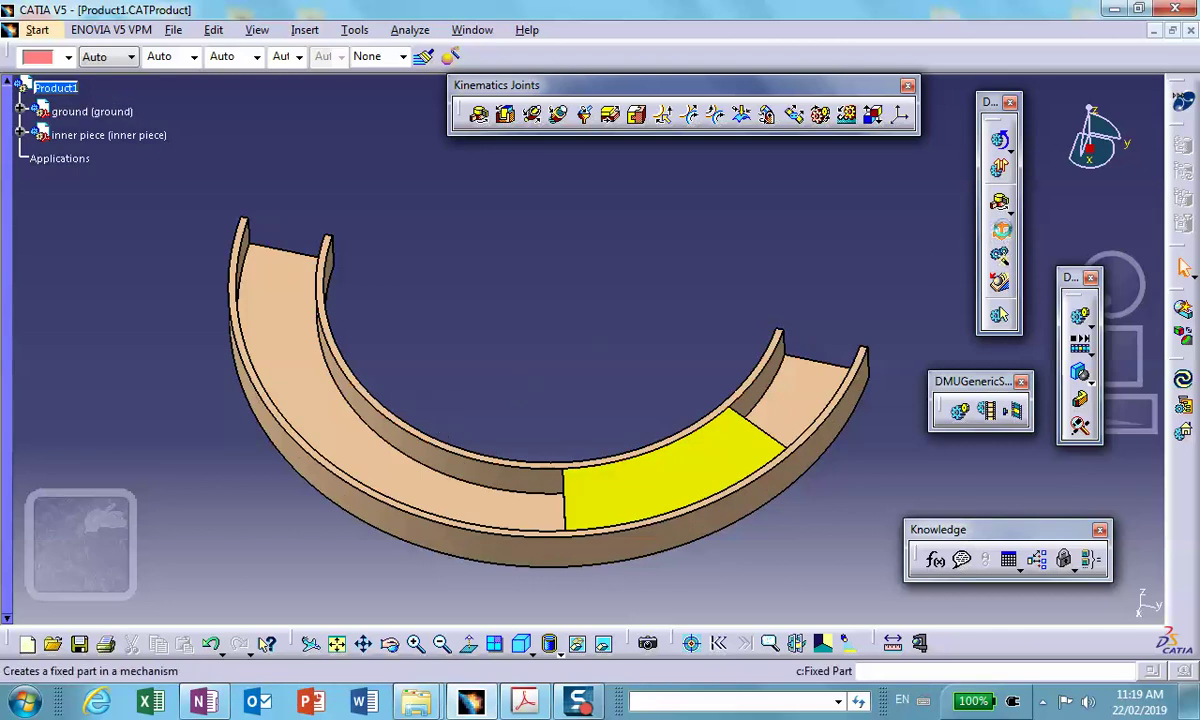
Create a new mechanism under the default name Mechanism.1 and define the ground track as its fixed part.
click(999, 229)
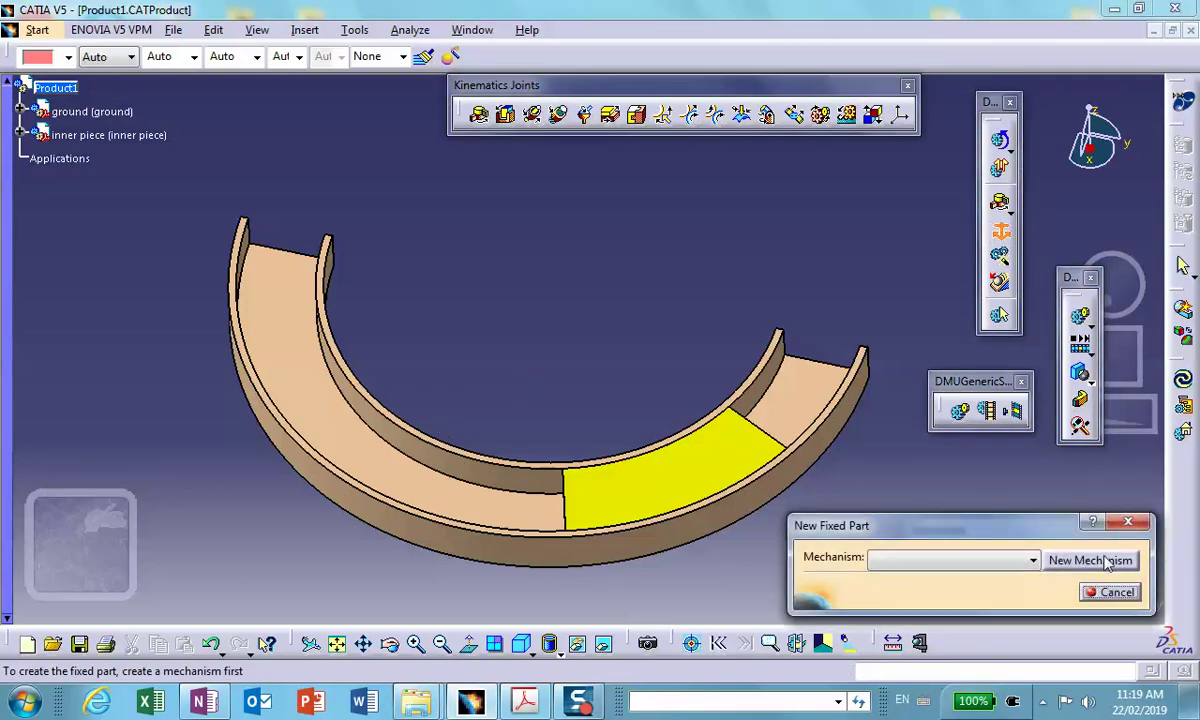
click(1092, 561)
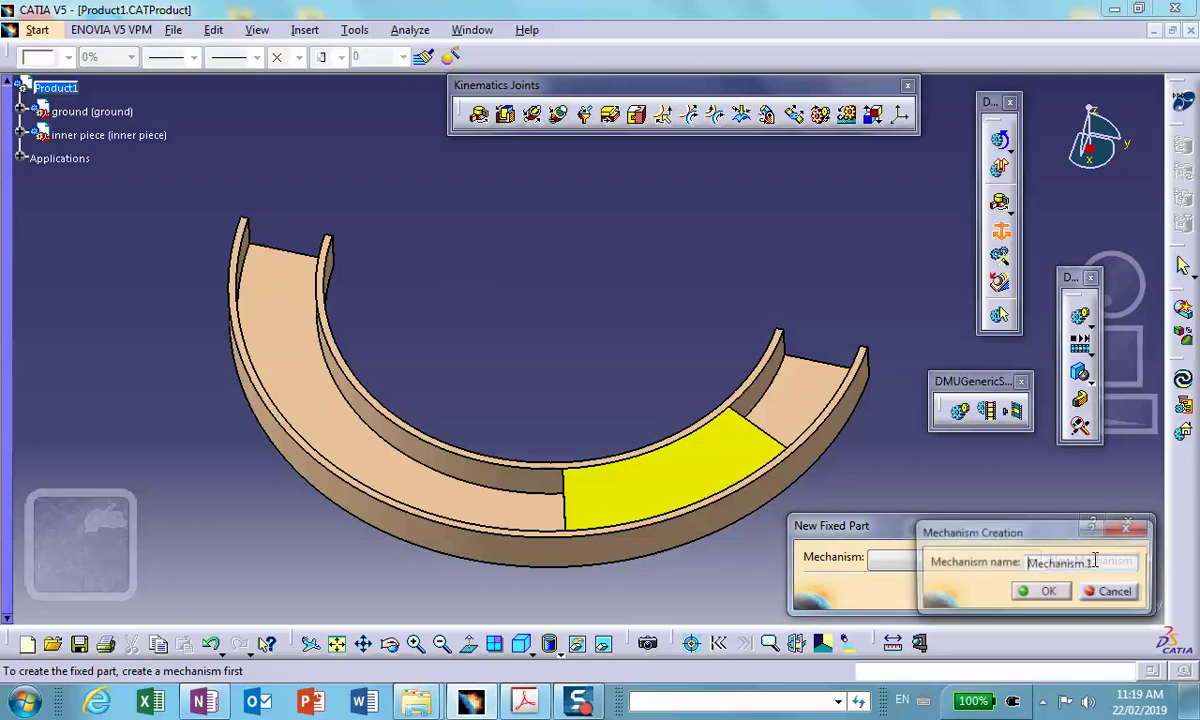
click(1046, 592)
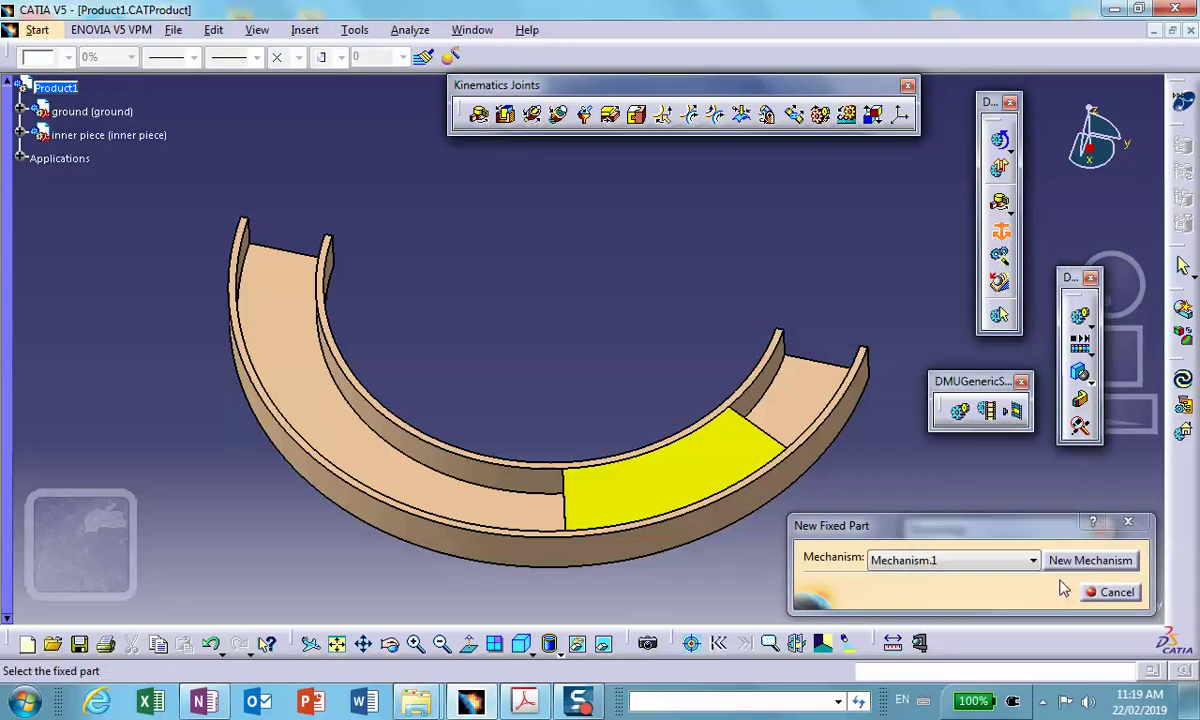
click(295, 390)
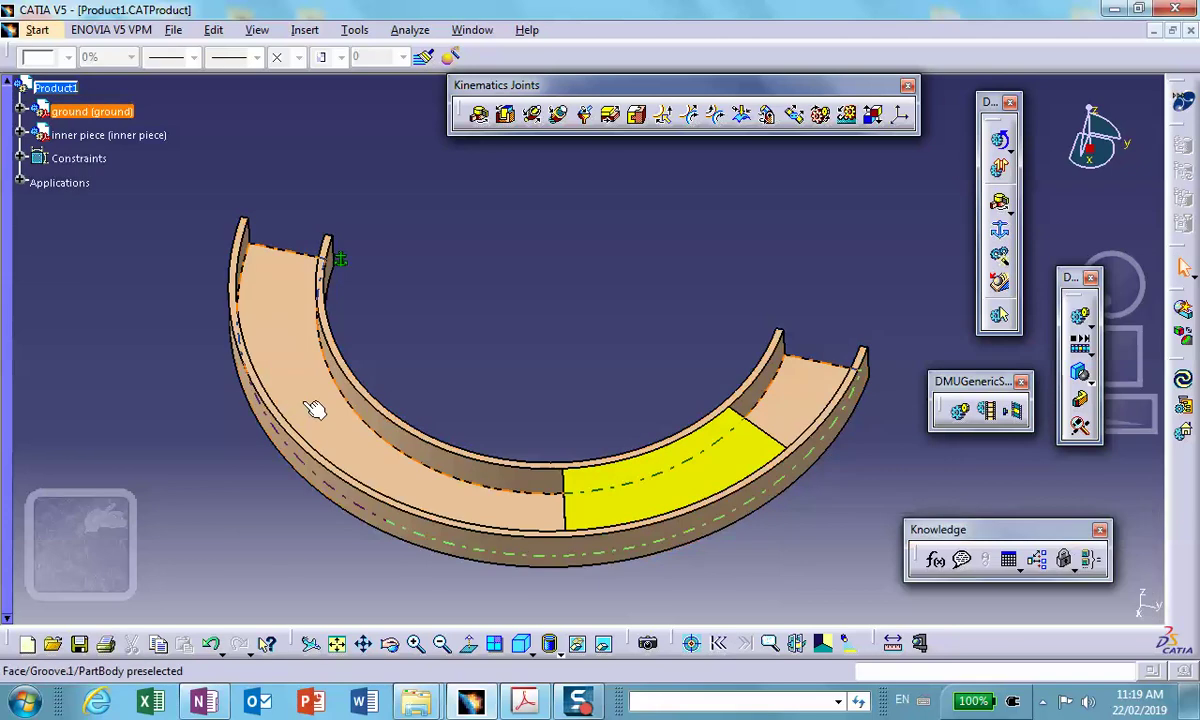
Expand the applications branch of the specification tree down to the mechanism's fixed part entry.
click(21, 183)
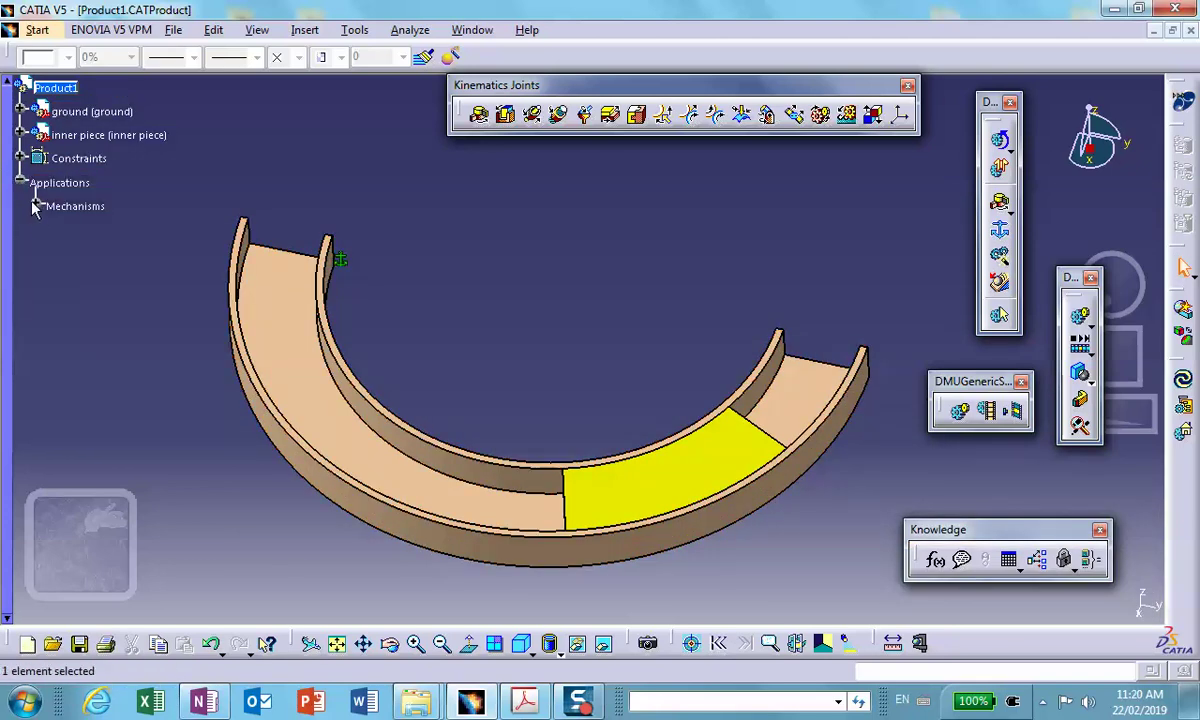
click(36, 206)
click(54, 229)
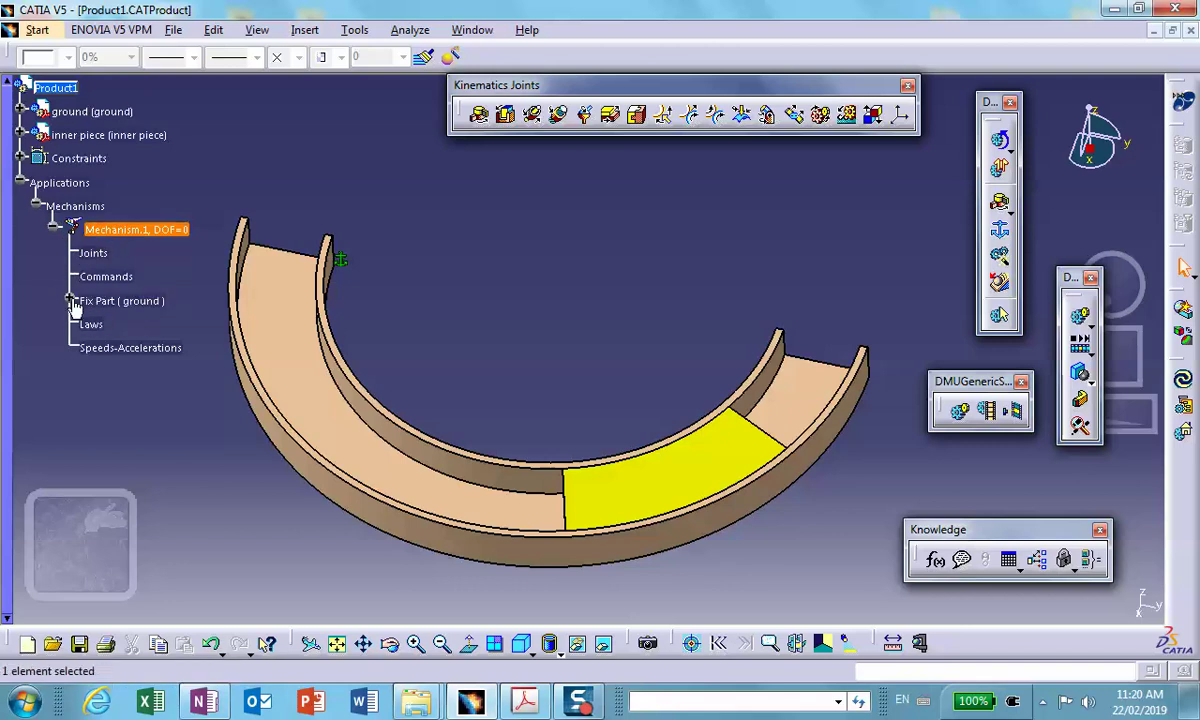
click(69, 300)
Start a revolute joint in Mechanism.1 with the axis of the ground's curved inner wall as Line 1.
middle_drag(426, 375, 481, 347)
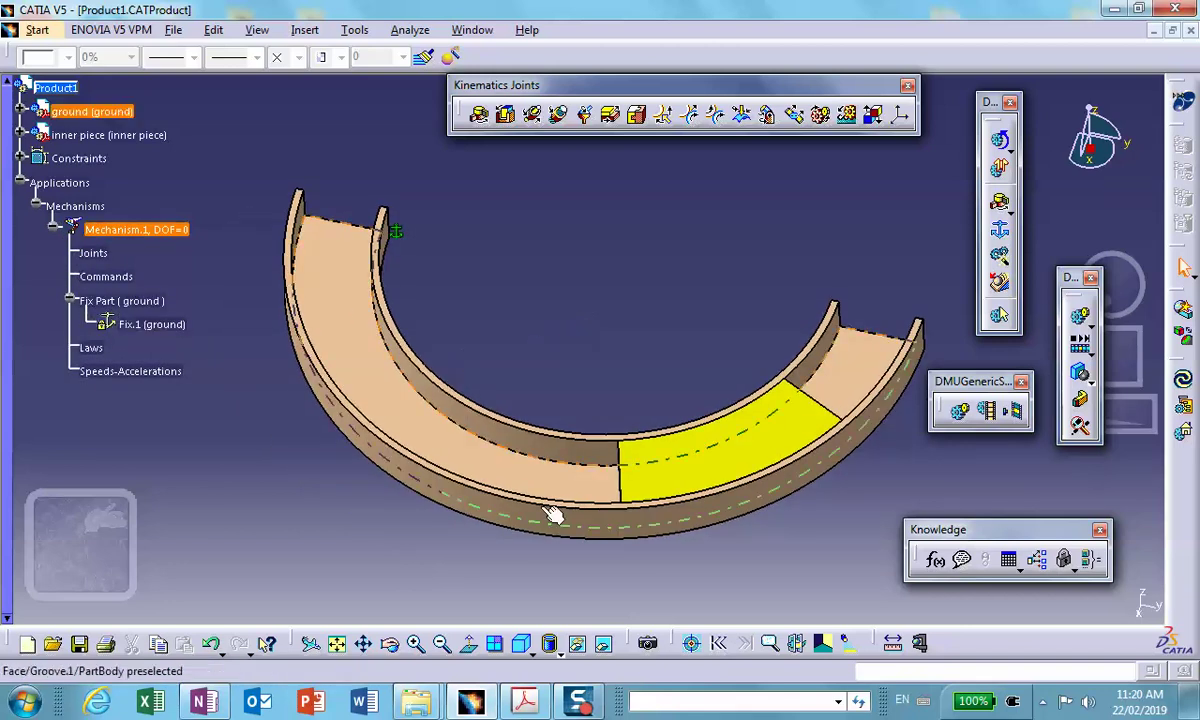
mouse_move(553, 515)
middle_down()
mouse_move(509, 563)
mouse_move(447, 528)
mouse_move(622, 533)
mouse_move(558, 492)
mouse_move(615, 317)
mouse_move(652, 340)
middle_up()
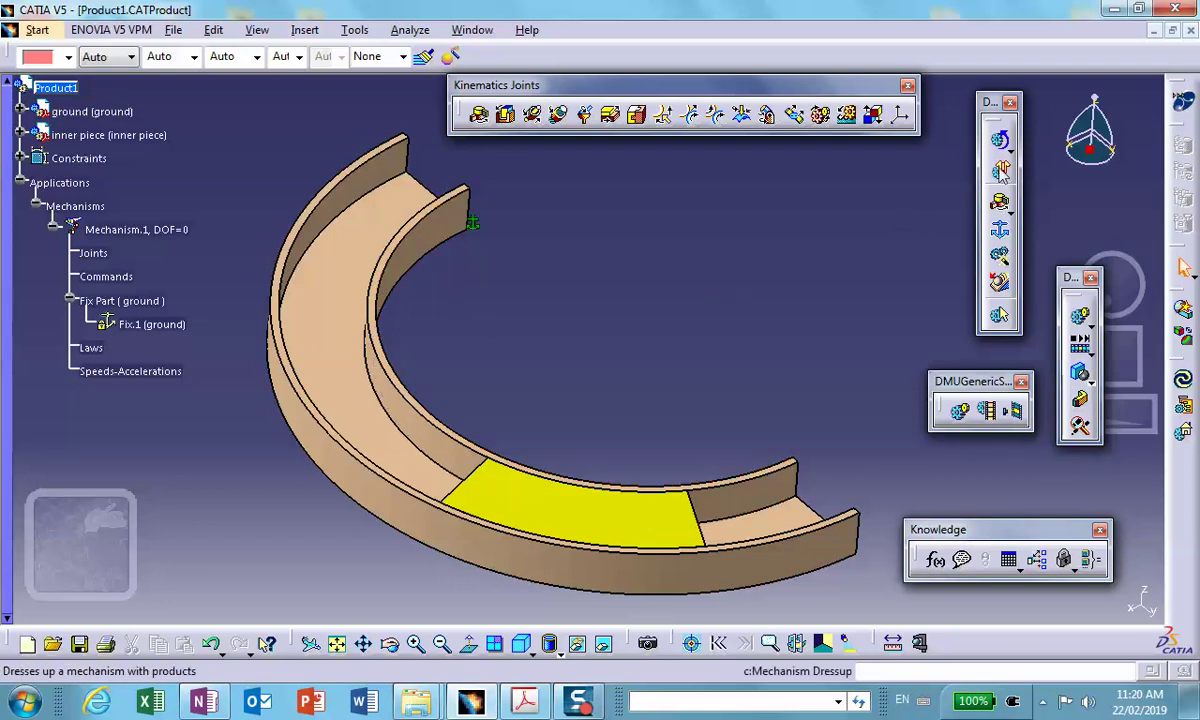
click(481, 116)
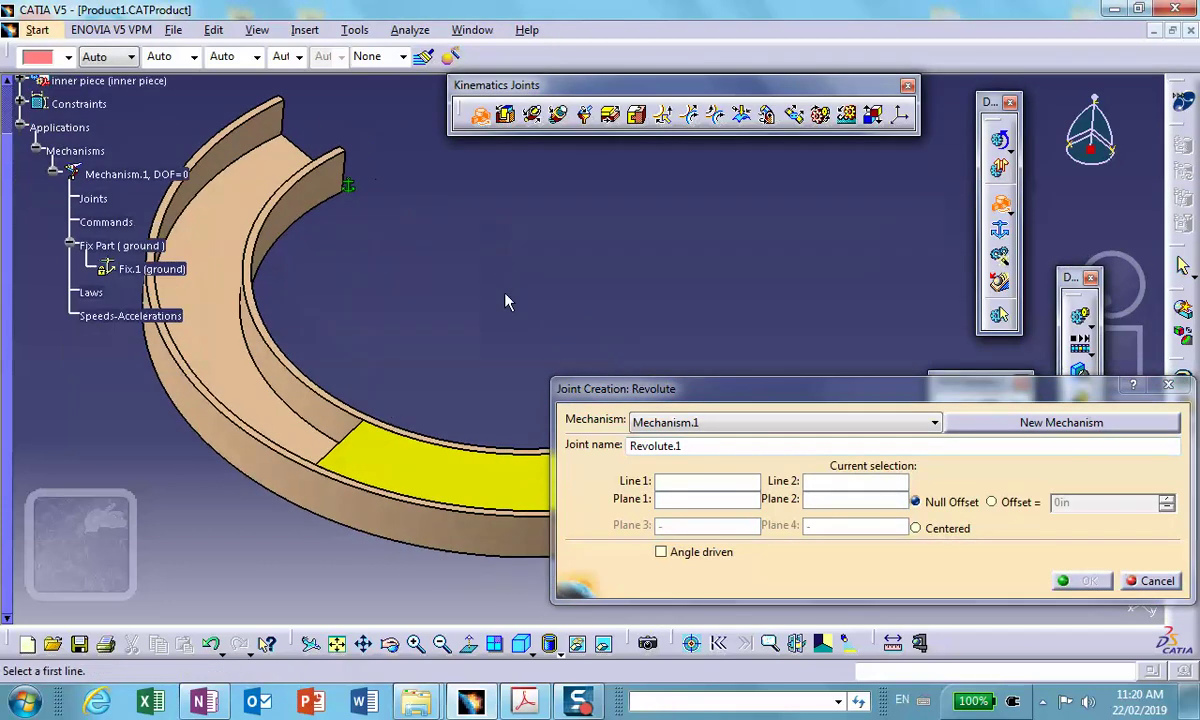
middle_drag(505, 301, 396, 273)
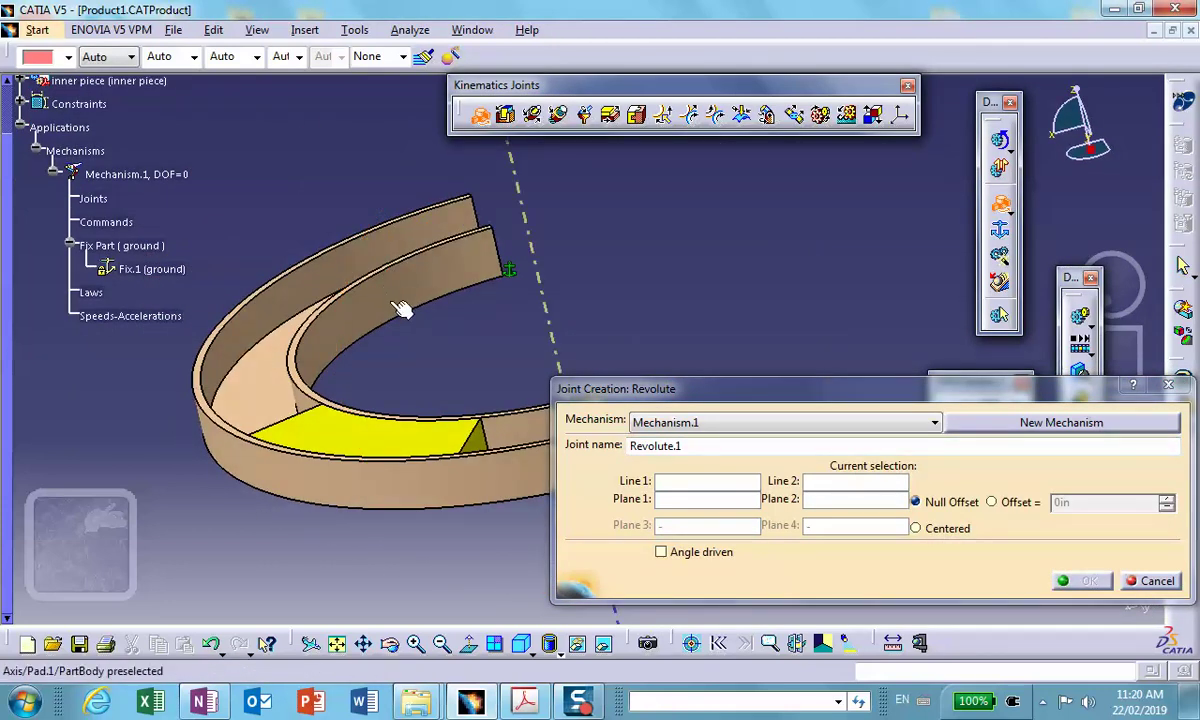
click(395, 304)
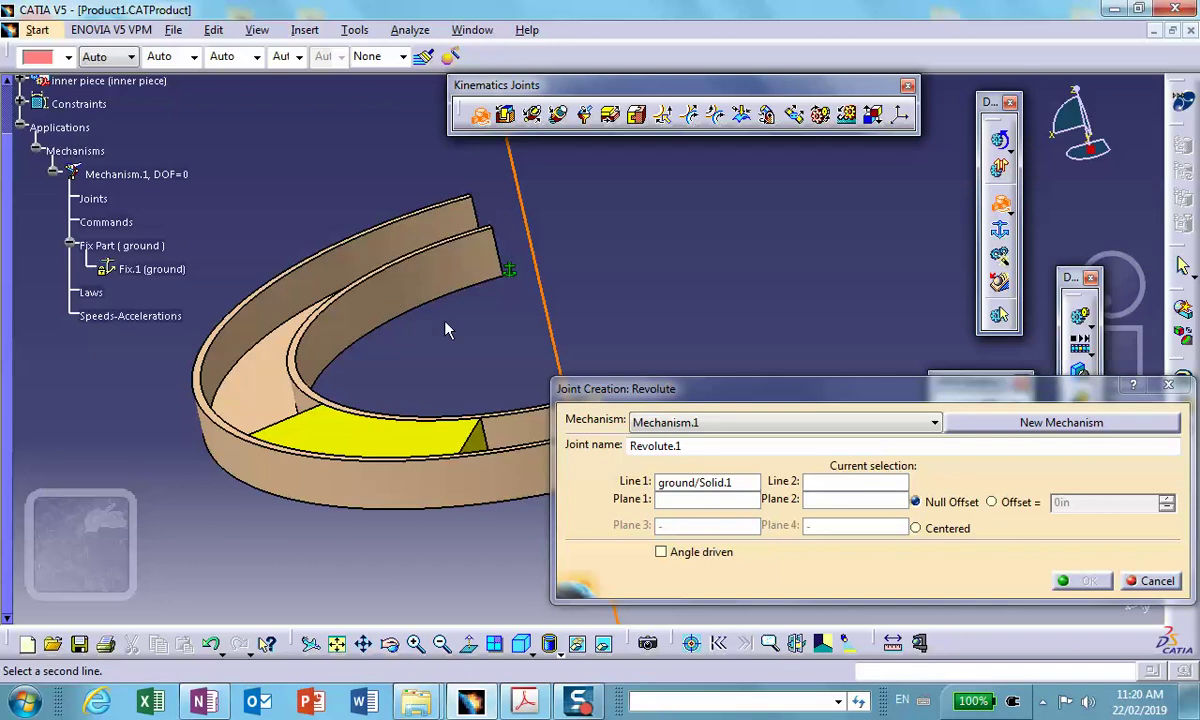
Hide the ground track and select the axis of the inner piece's curved outer face as the revolute joint's Line 2.
right_click(478, 402)
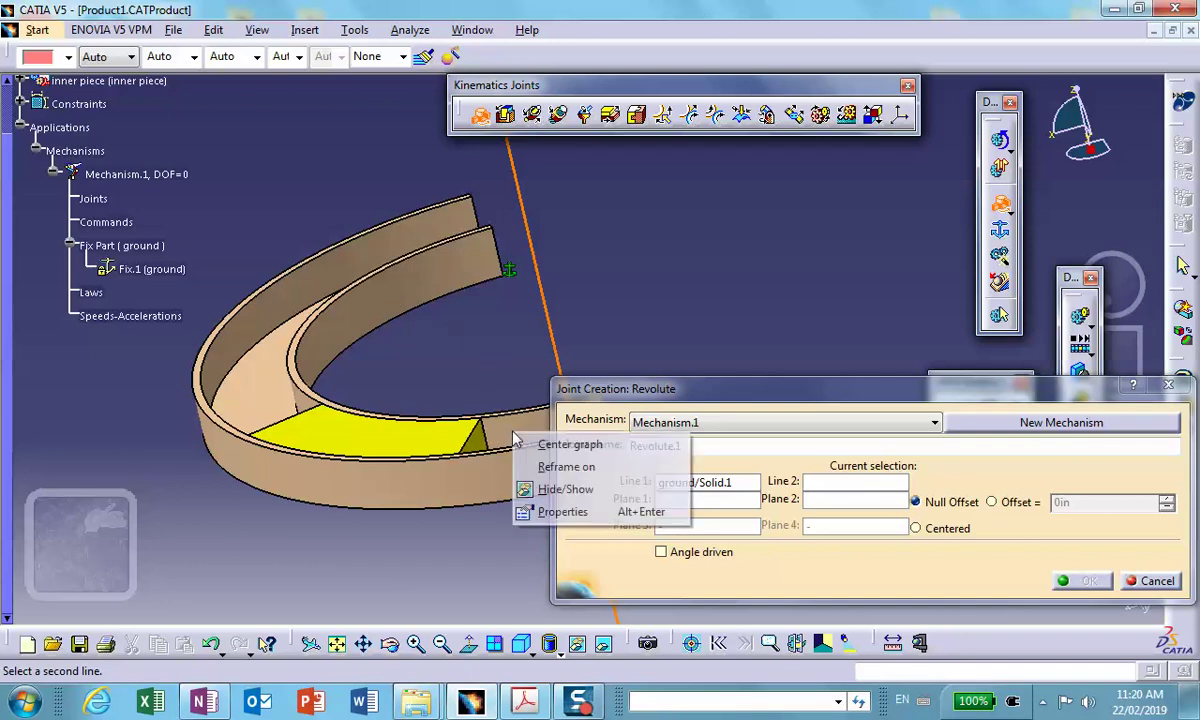
click(545, 487)
middle_drag(527, 448, 396, 455)
click(368, 514)
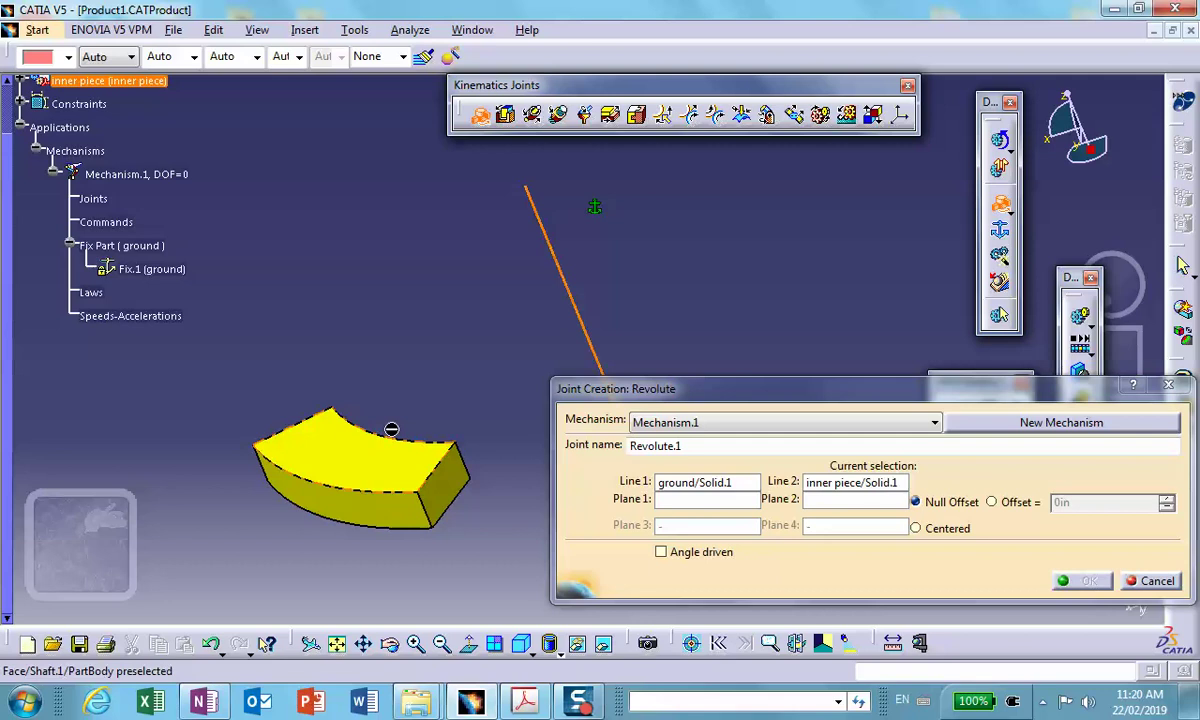
Bring the hidden ground track back into the visible space while keeping the revolute joint definition open.
middle_drag(367, 405, 440, 357)
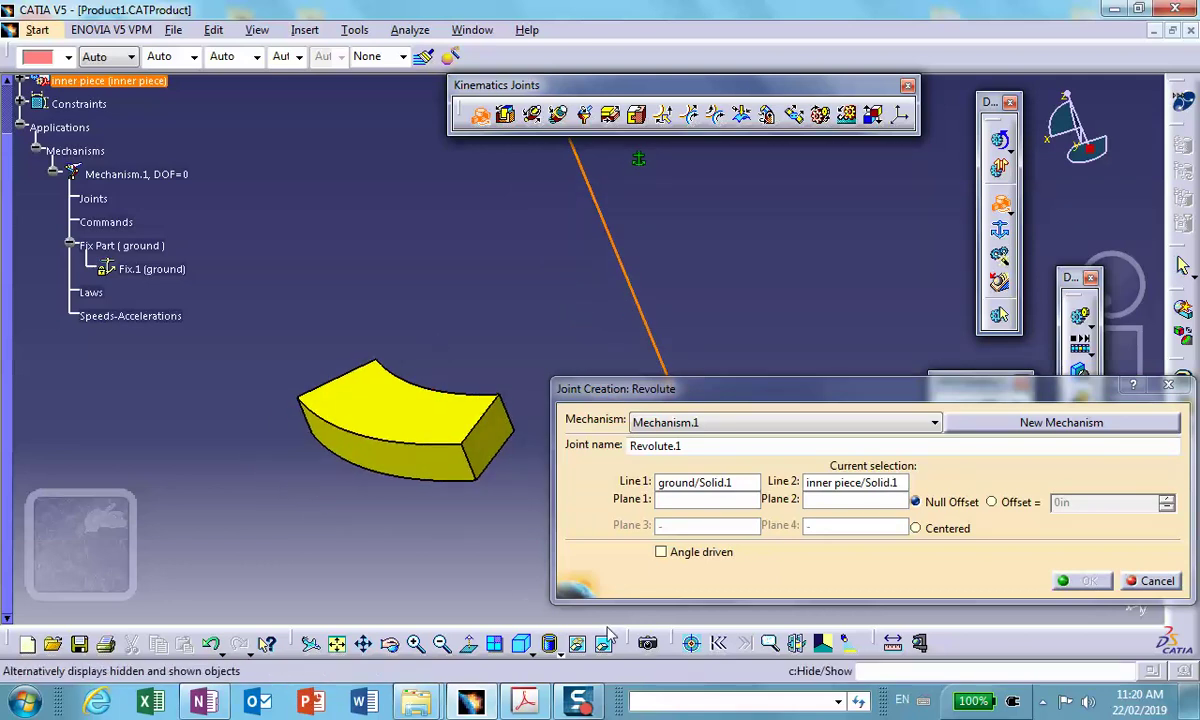
click(605, 644)
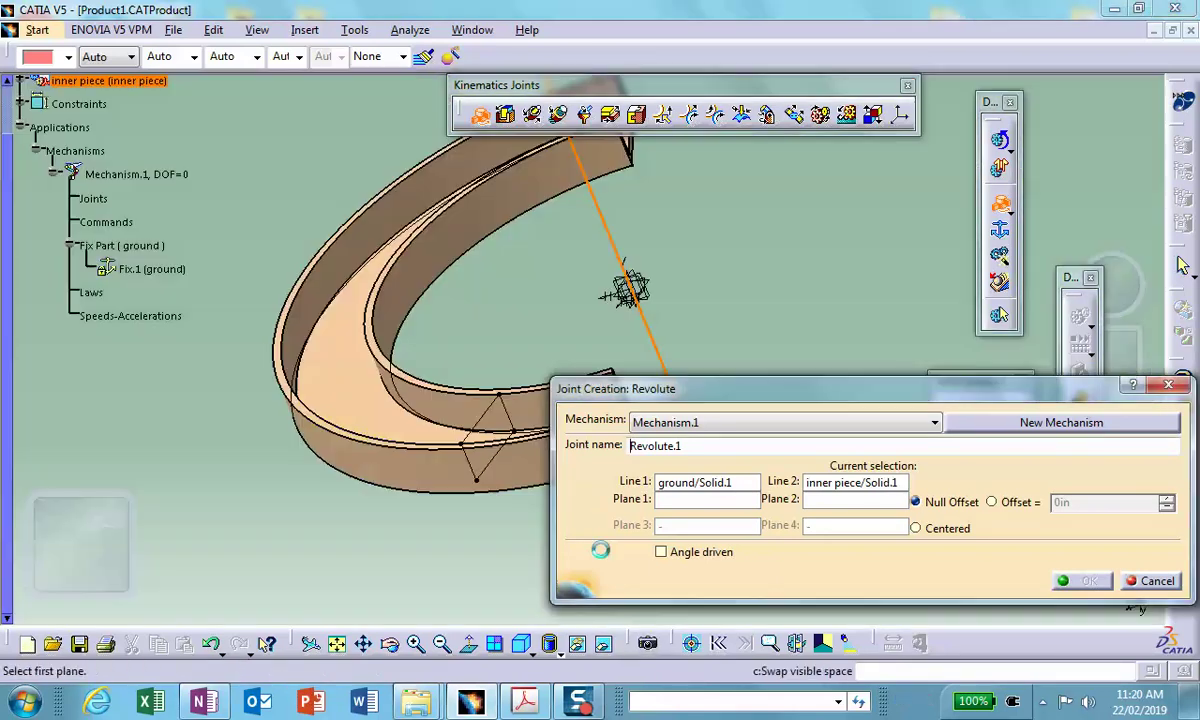
right_click(340, 390)
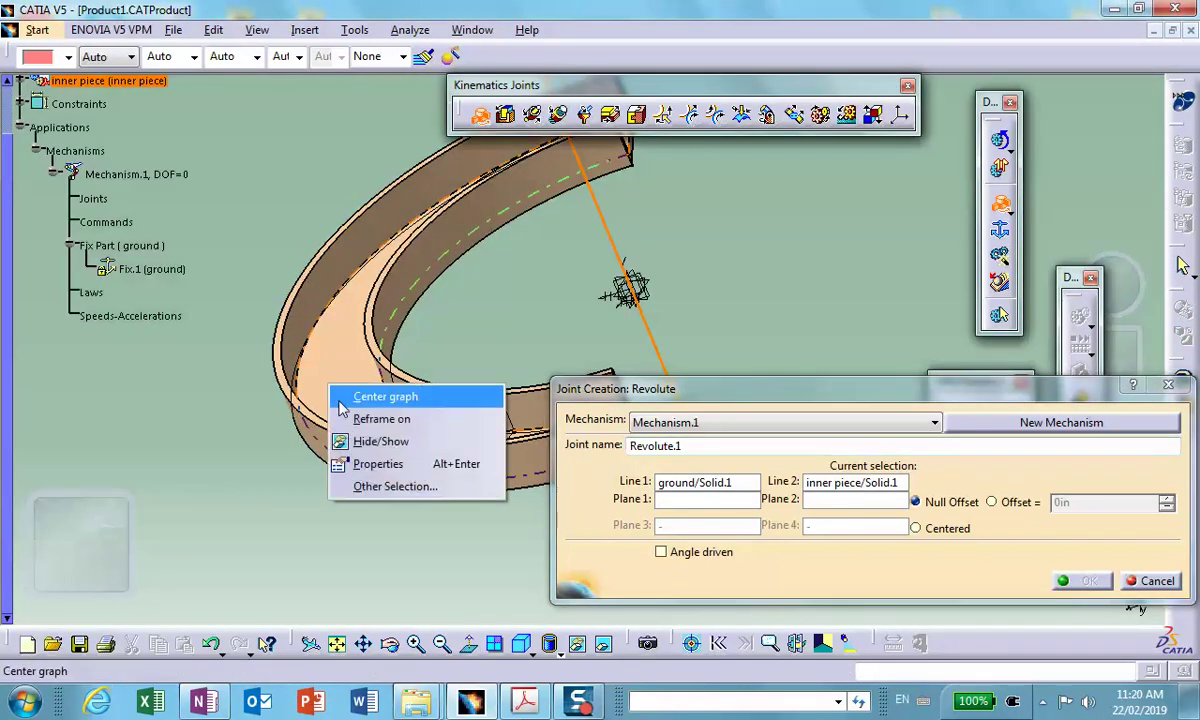
click(373, 441)
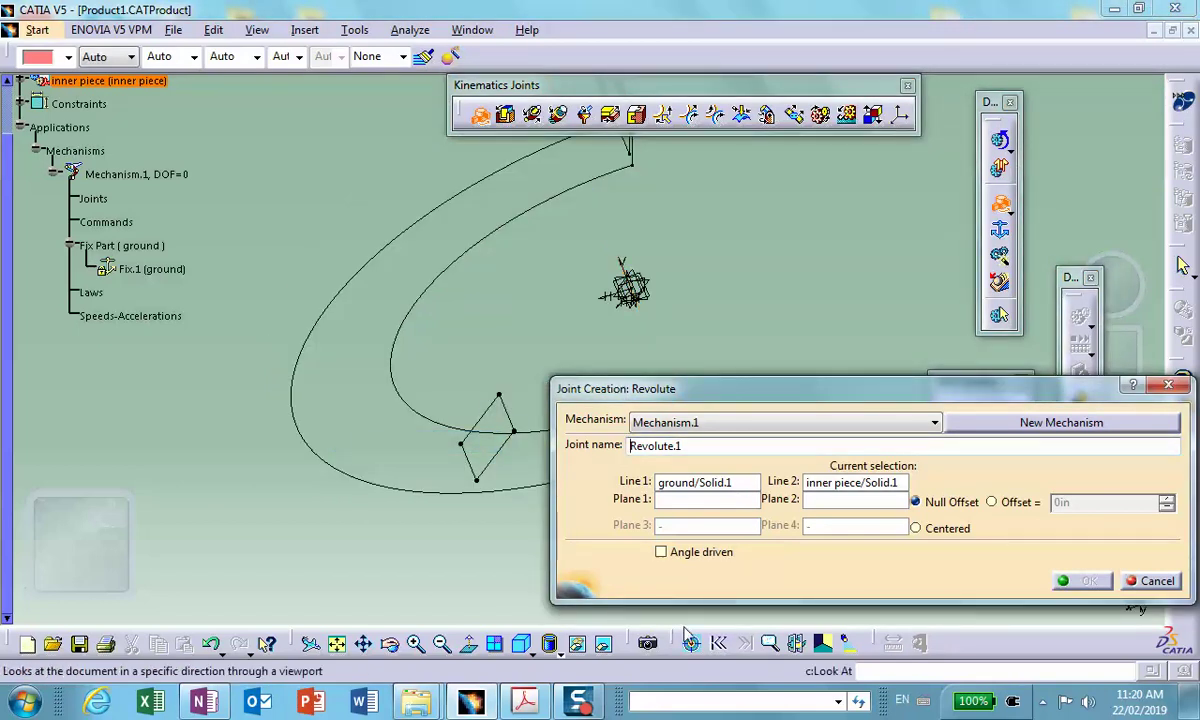
click(605, 644)
Create the revolute joint with the ground's inner wall top face as Plane 1, the inner piece's top face as Plane 2, and Null Offset.
middle_drag(434, 421, 460, 405)
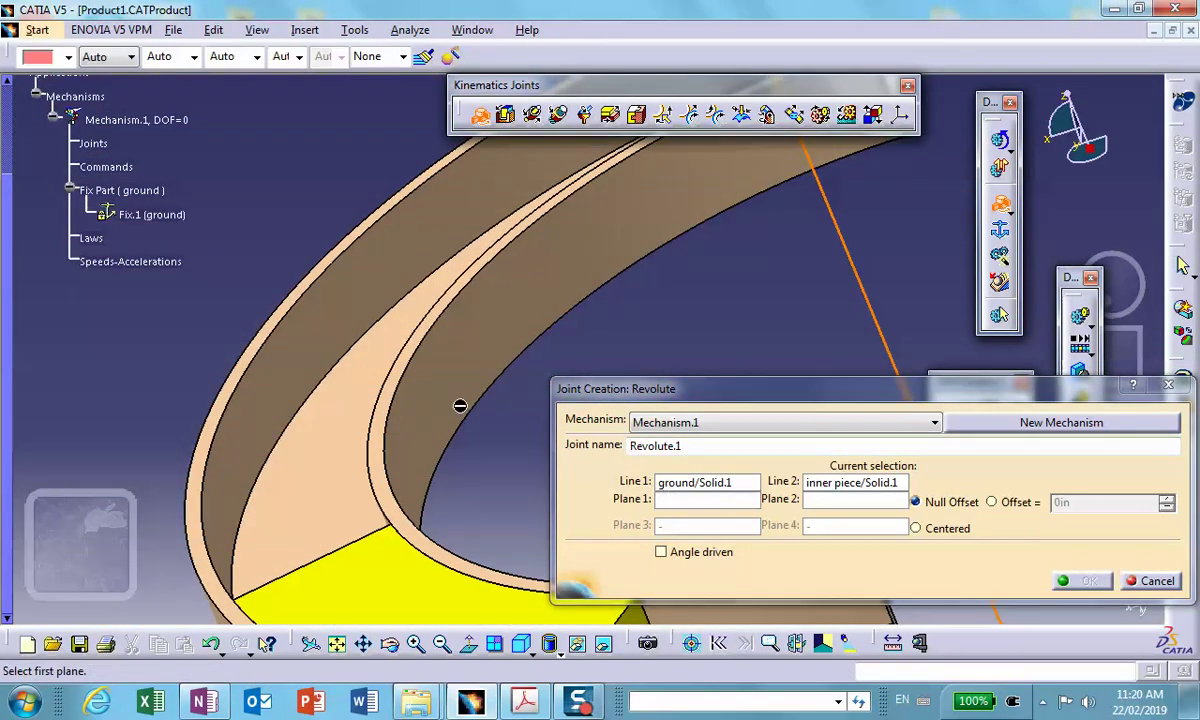
click(384, 438)
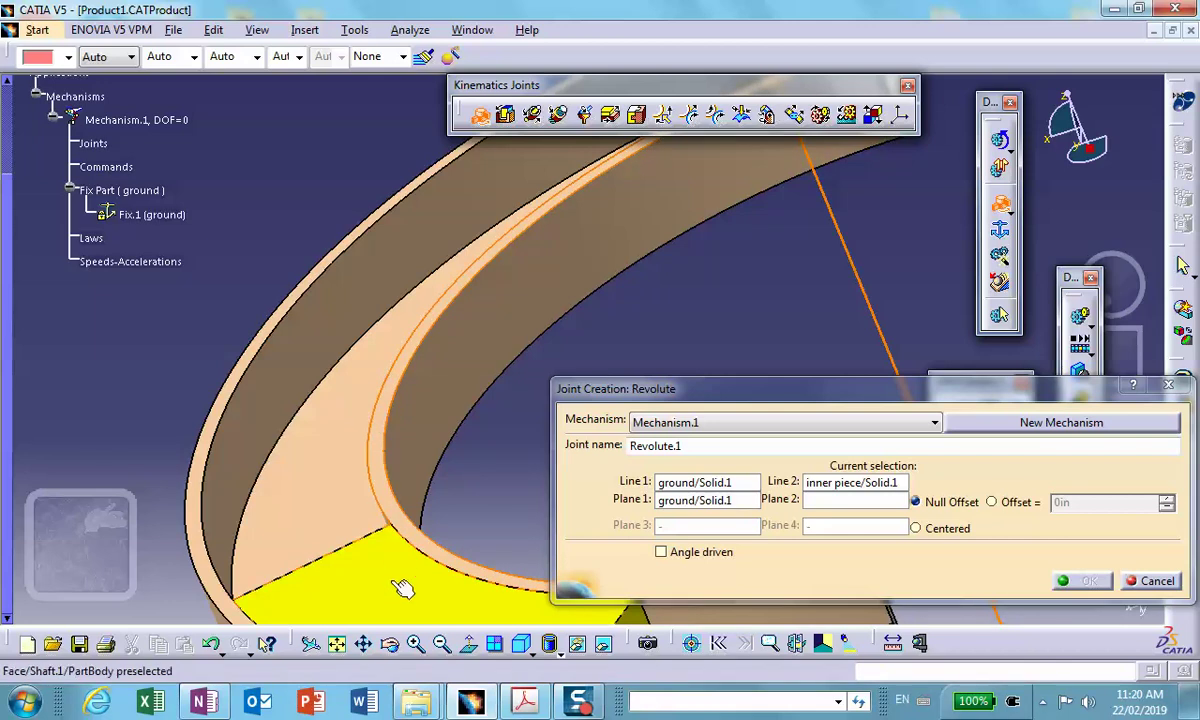
click(402, 596)
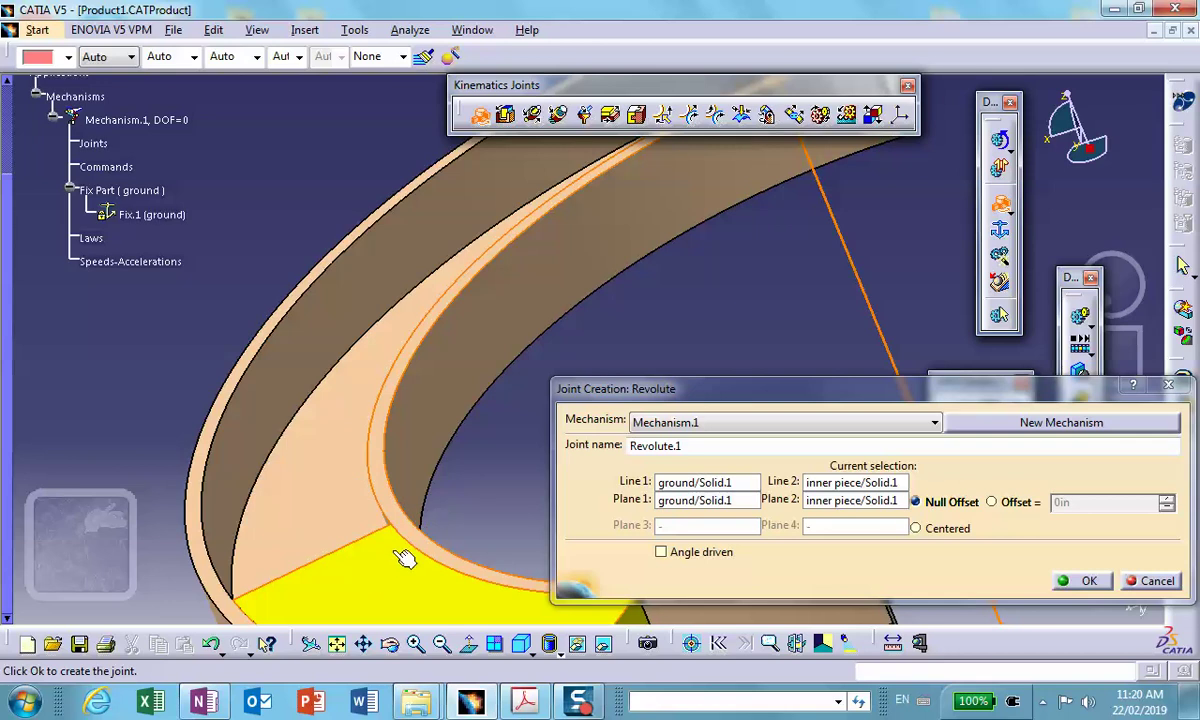
click(1084, 581)
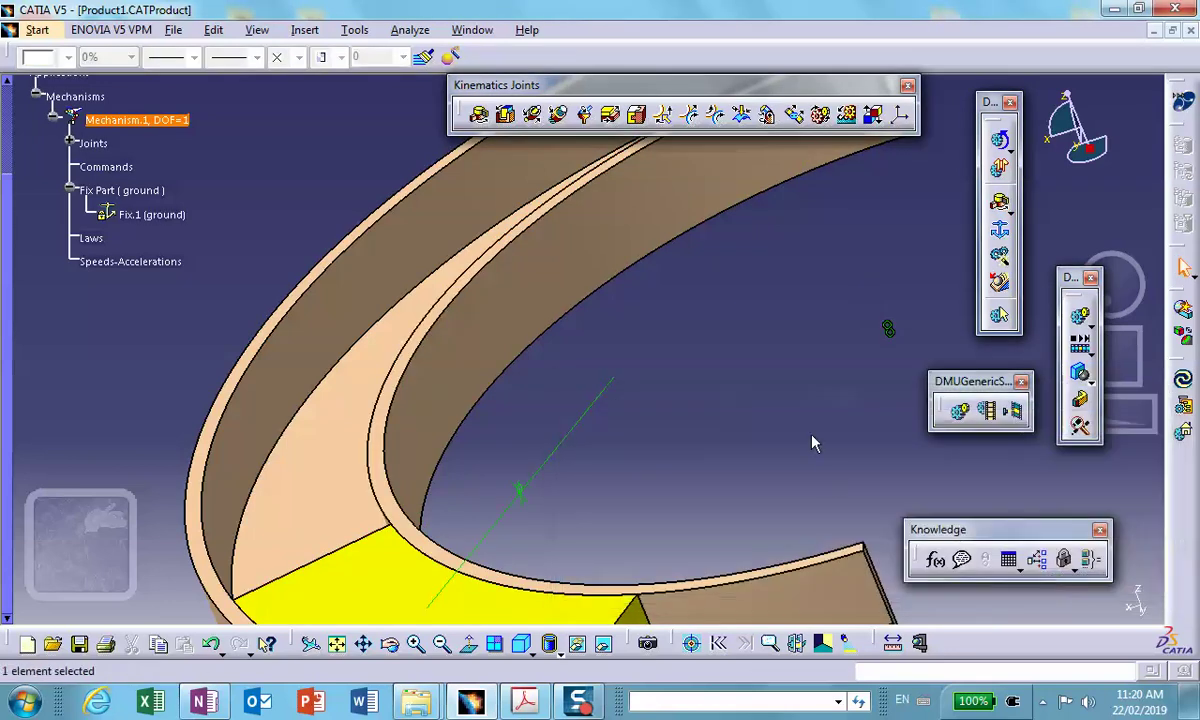
Make the revolute joint between the ground and inner piece angle driven, with a lower limit of 0deg and an upper limit of 50deg.
middle_drag(618, 415, 610, 360)
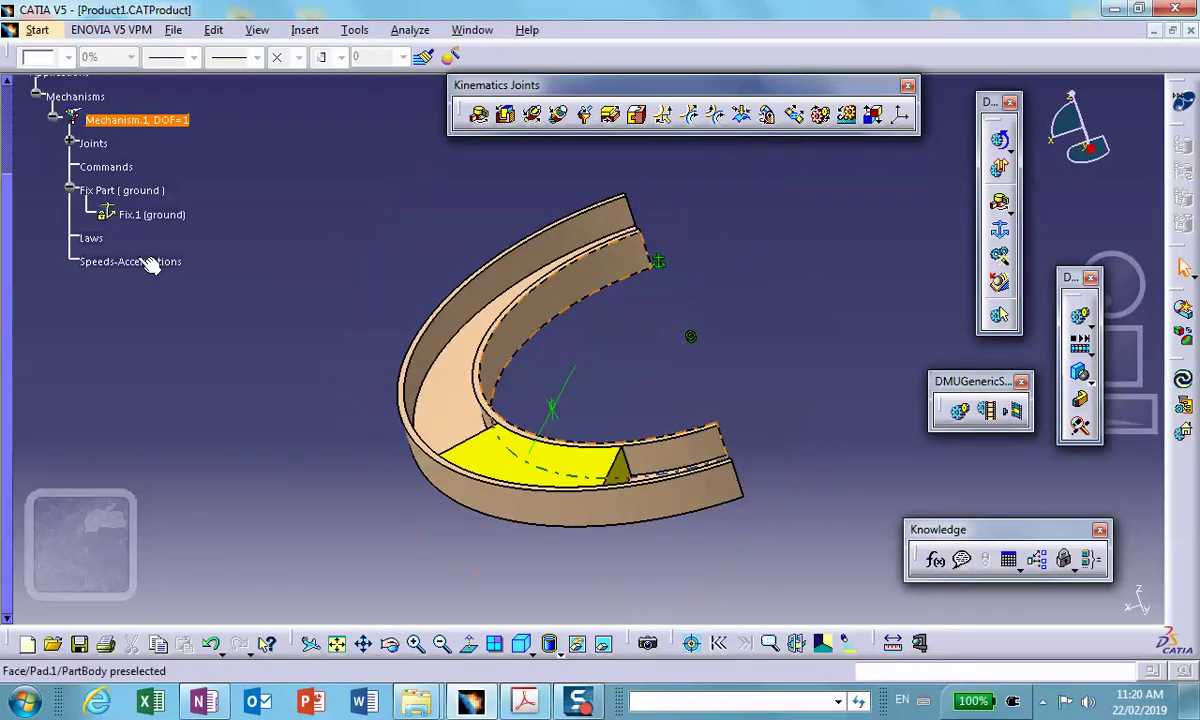
click(70, 143)
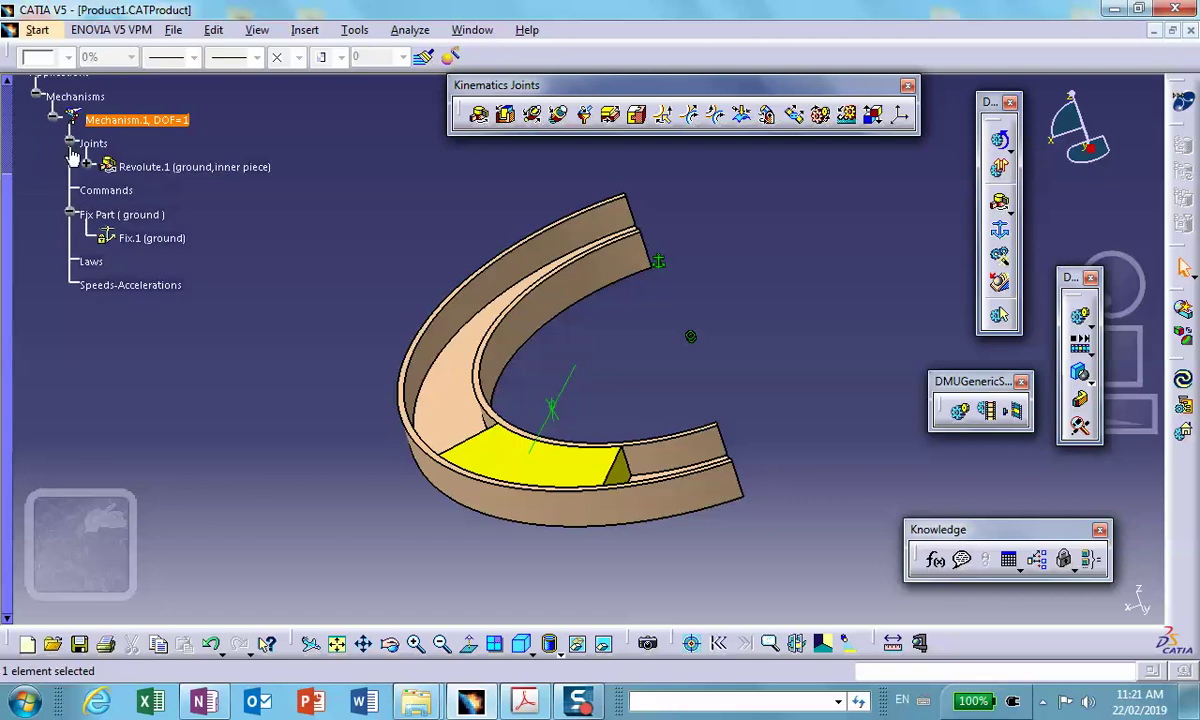
click(87, 166)
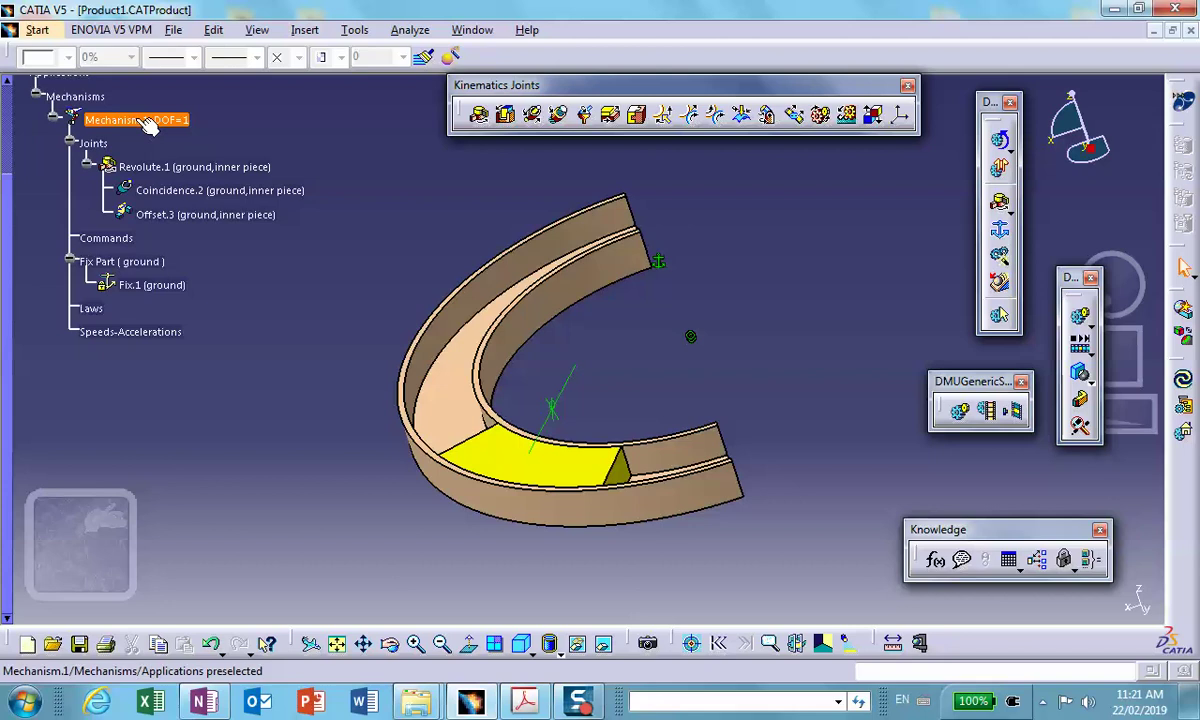
double_click(180, 166)
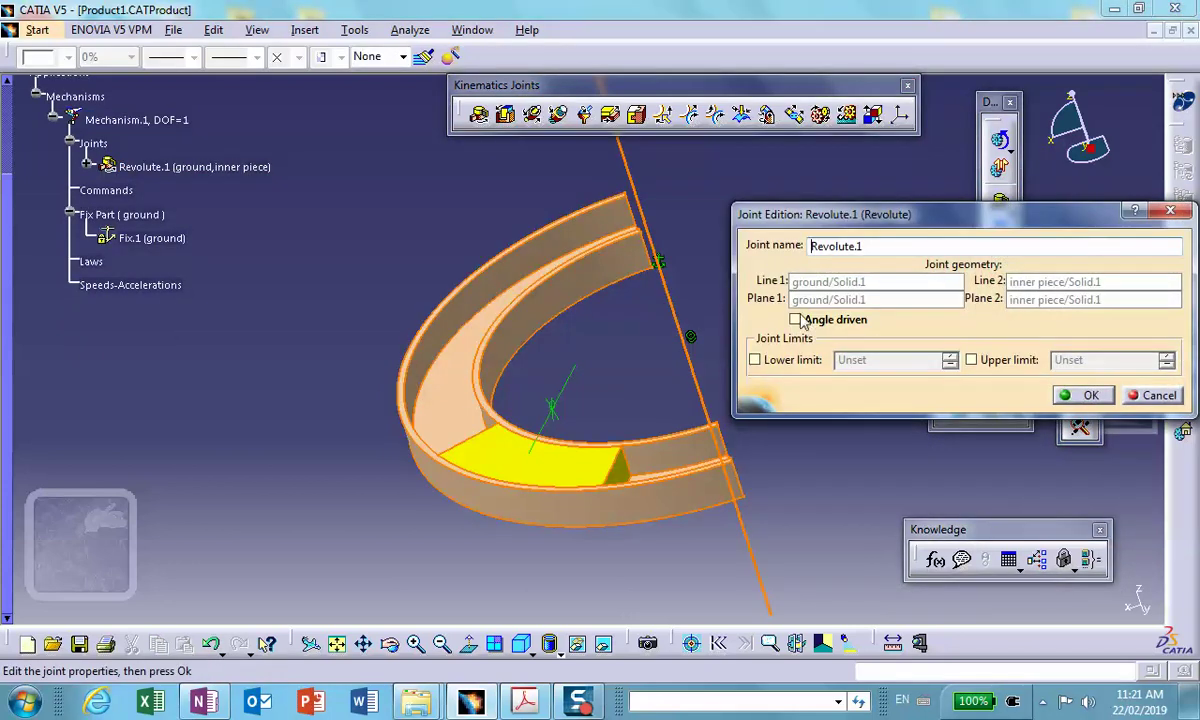
click(797, 319)
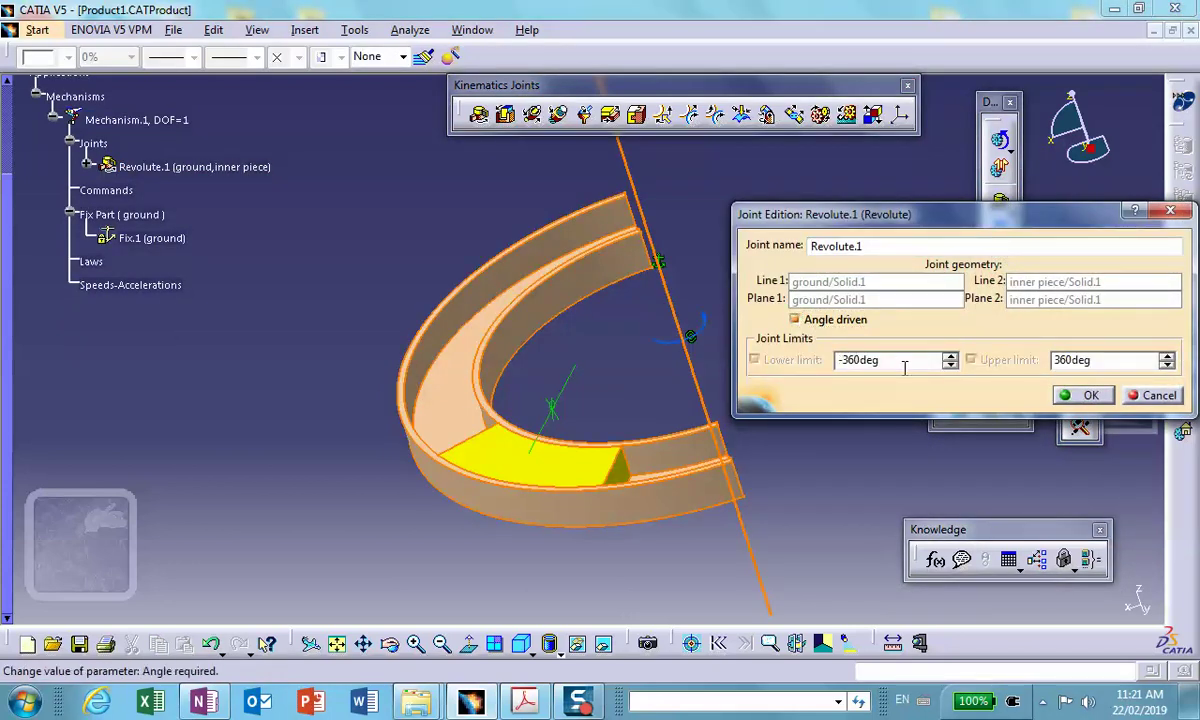
drag(904, 368, 775, 360)
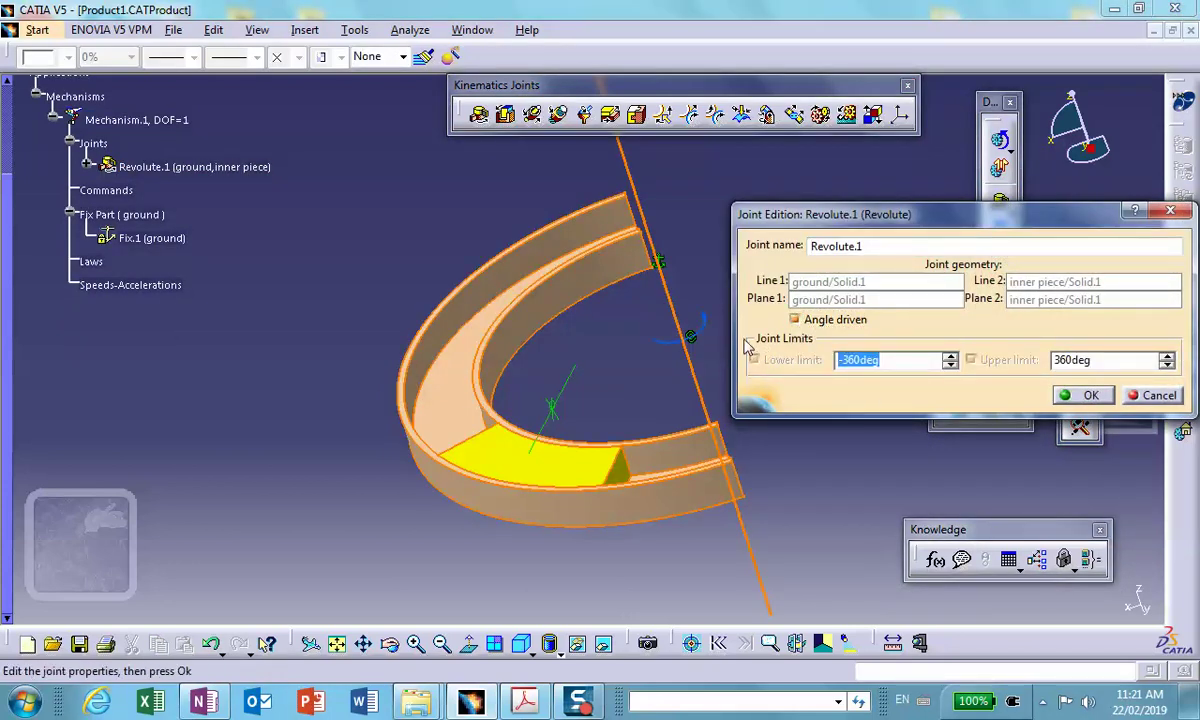
text(0)
key(Tab)
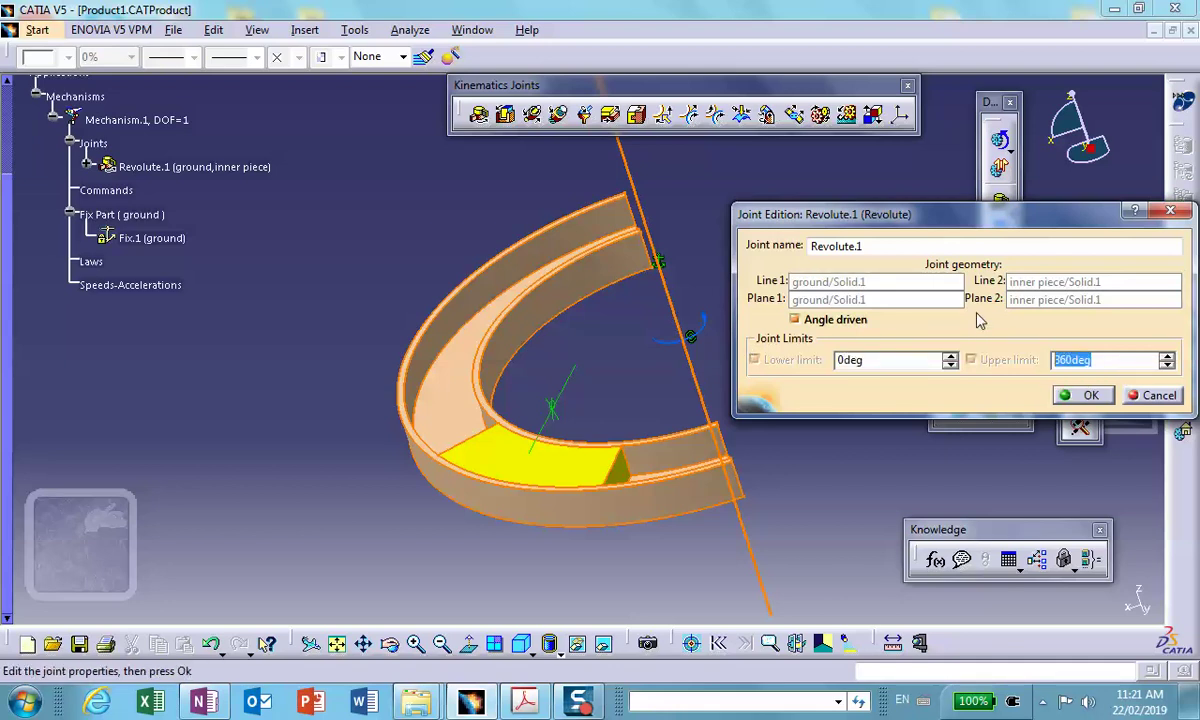
text(50)
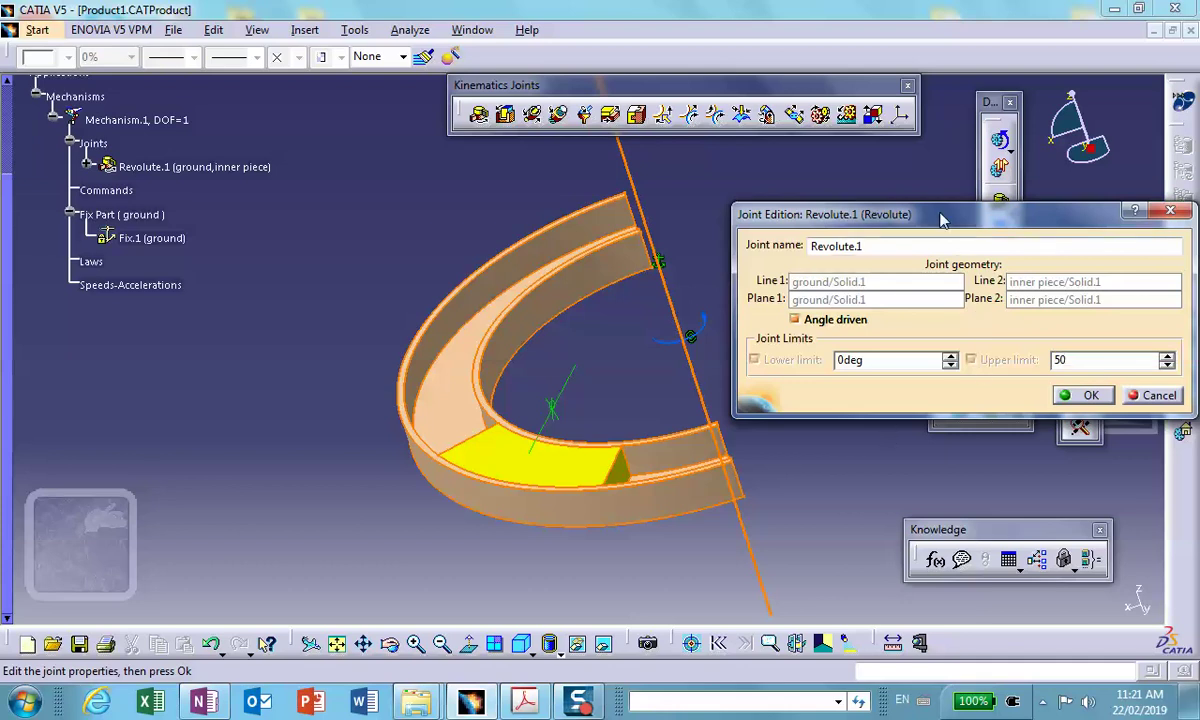
click(1084, 394)
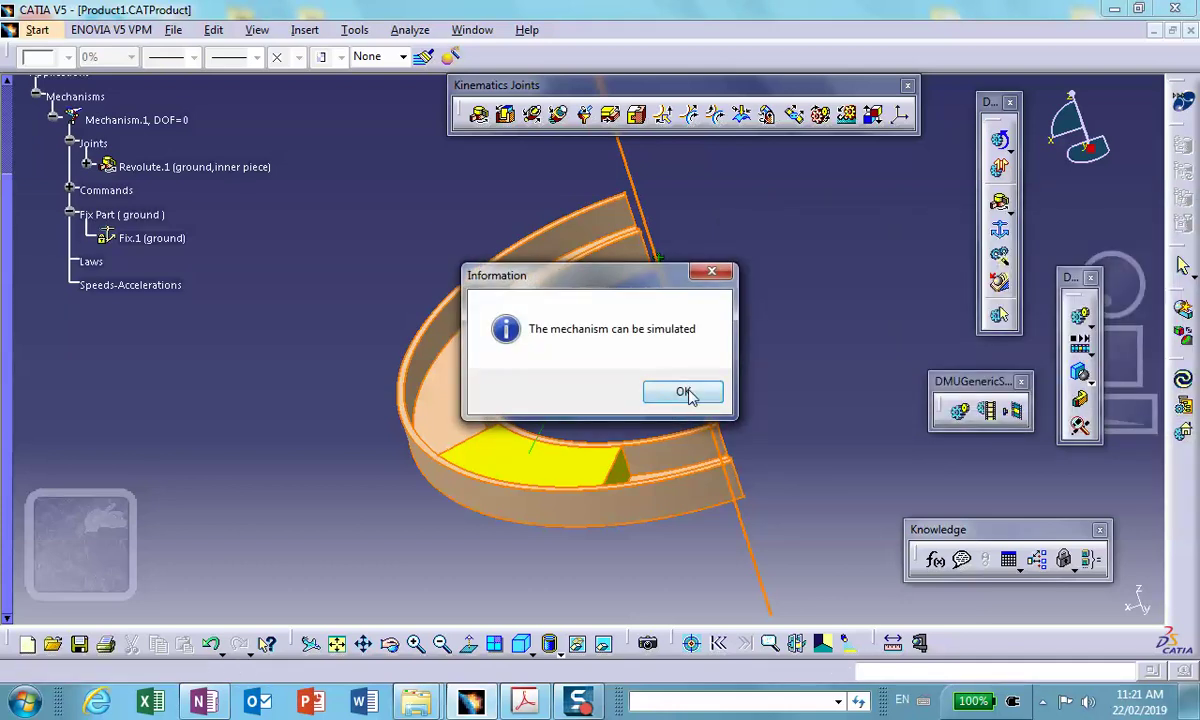
click(681, 391)
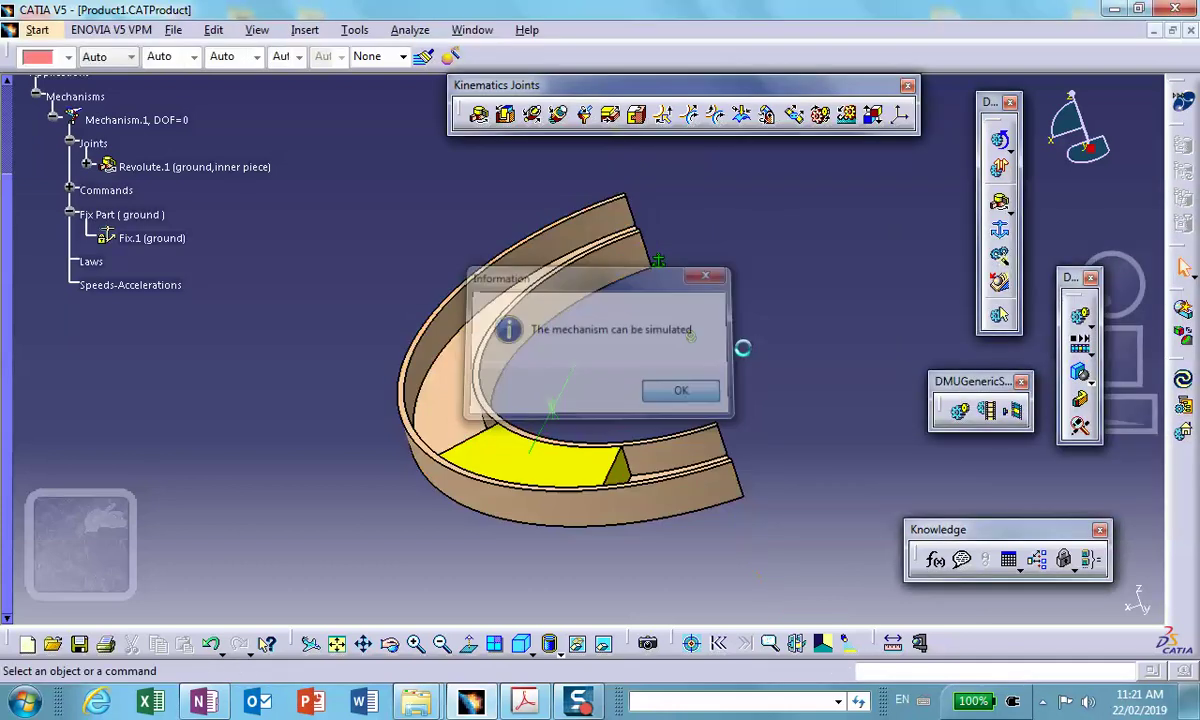
Create a simulation of Mechanism.1 and insert a position with Command.1 at 50.
click(946, 407)
click(845, 468)
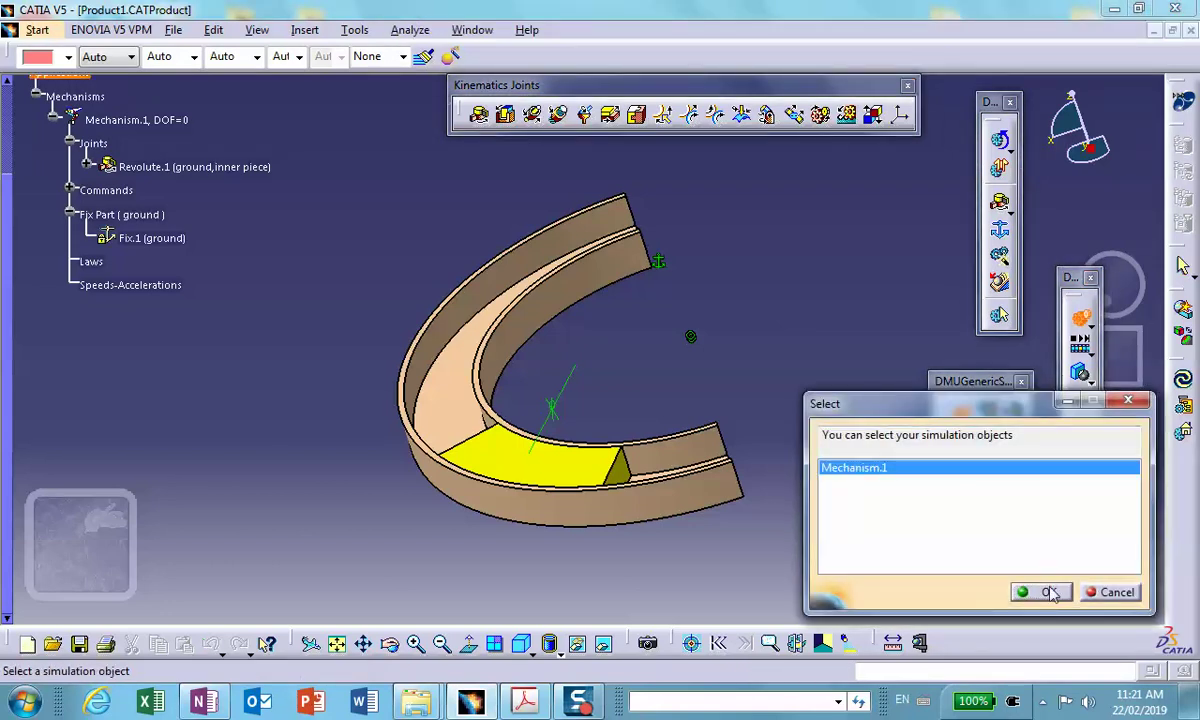
click(1050, 592)
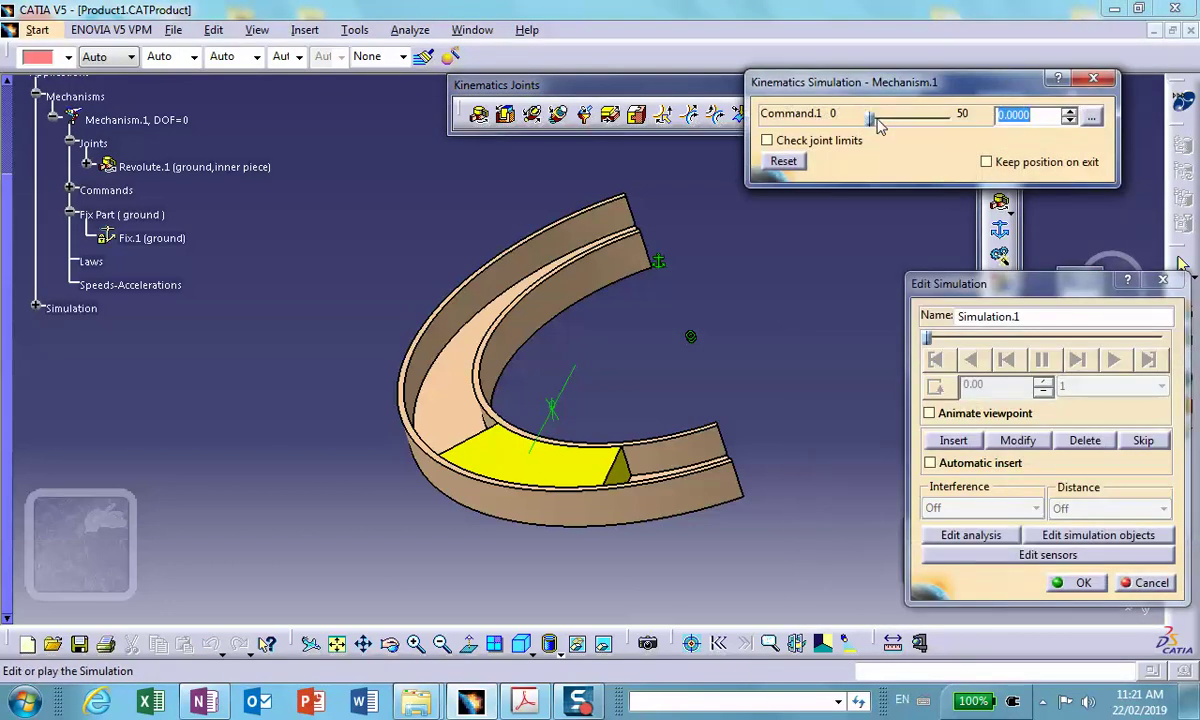
drag(878, 122, 951, 117)
click(952, 440)
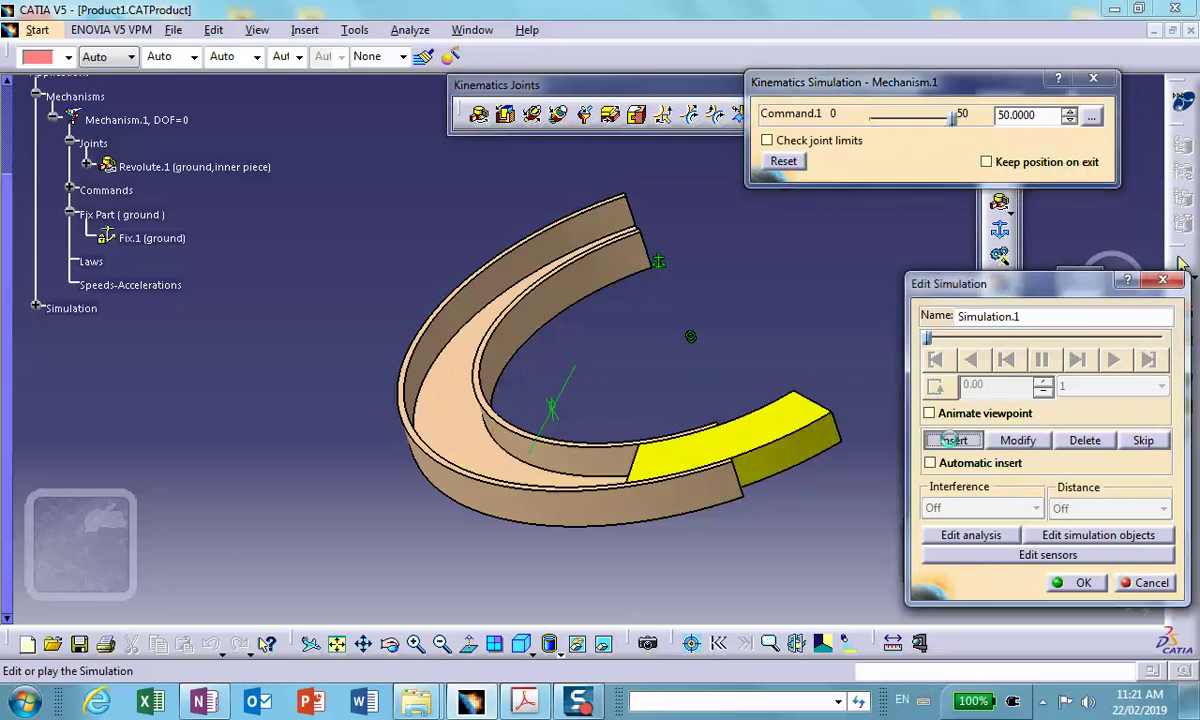
Play the simulation from its start at a 0.02 step, rewind it and save it.
click(935, 359)
click(1125, 388)
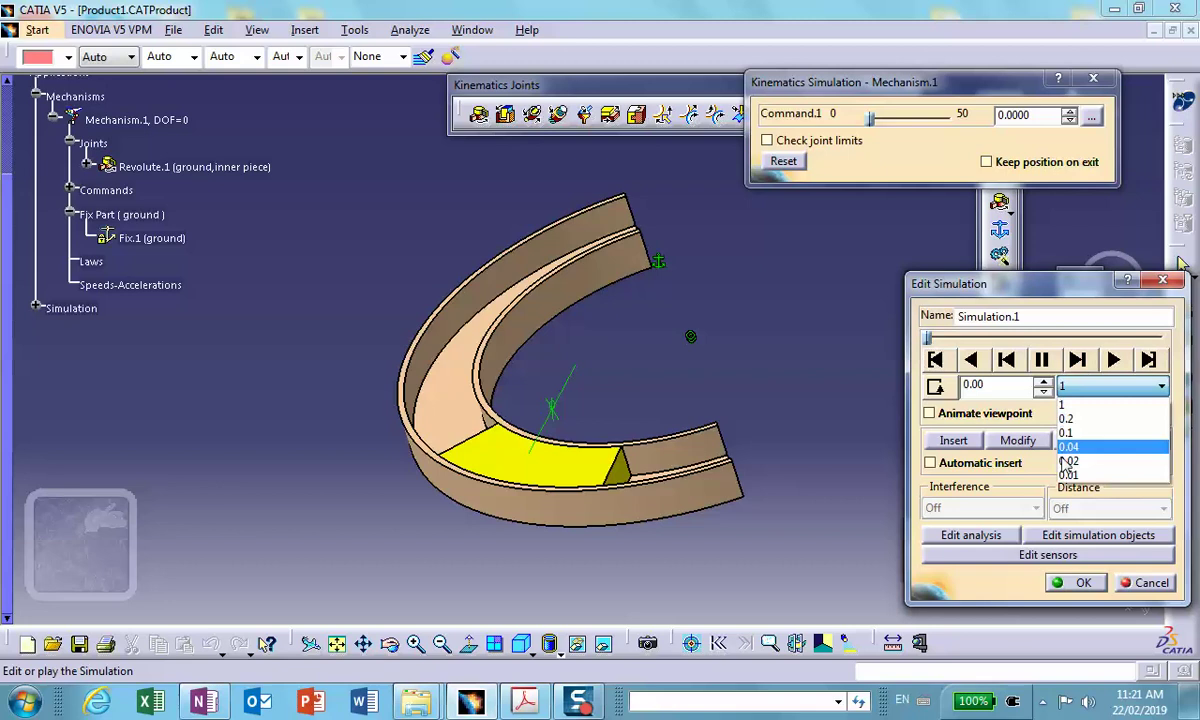
click(1067, 461)
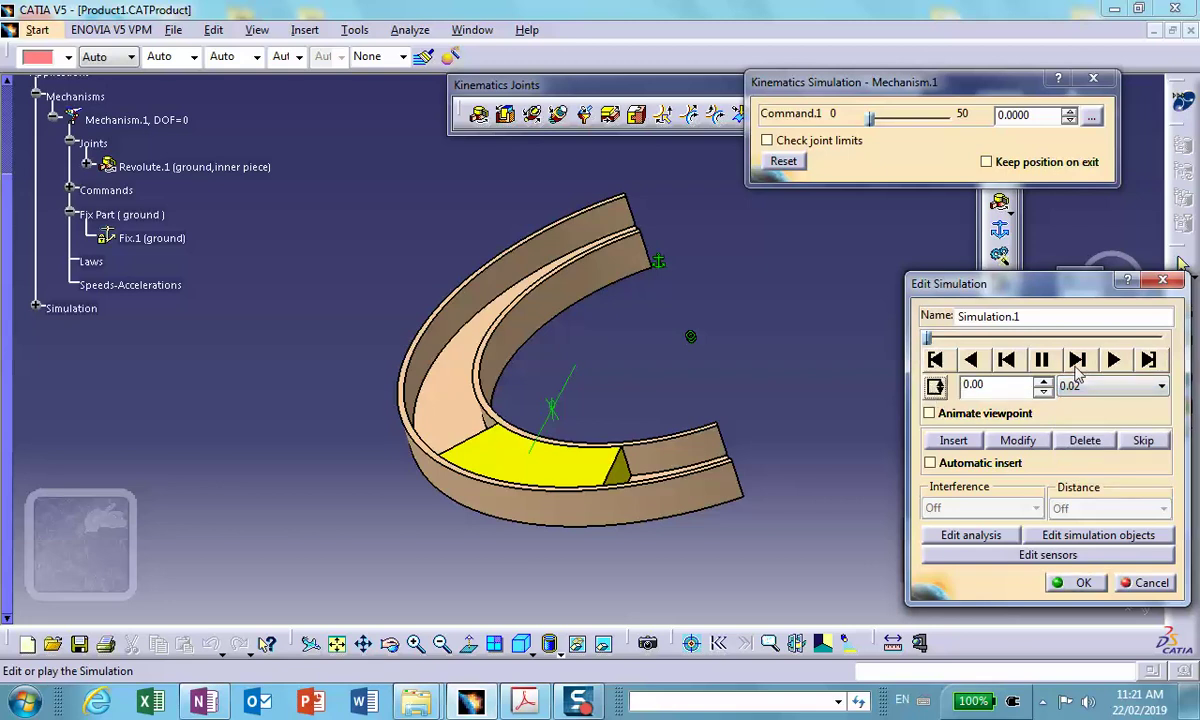
click(1113, 360)
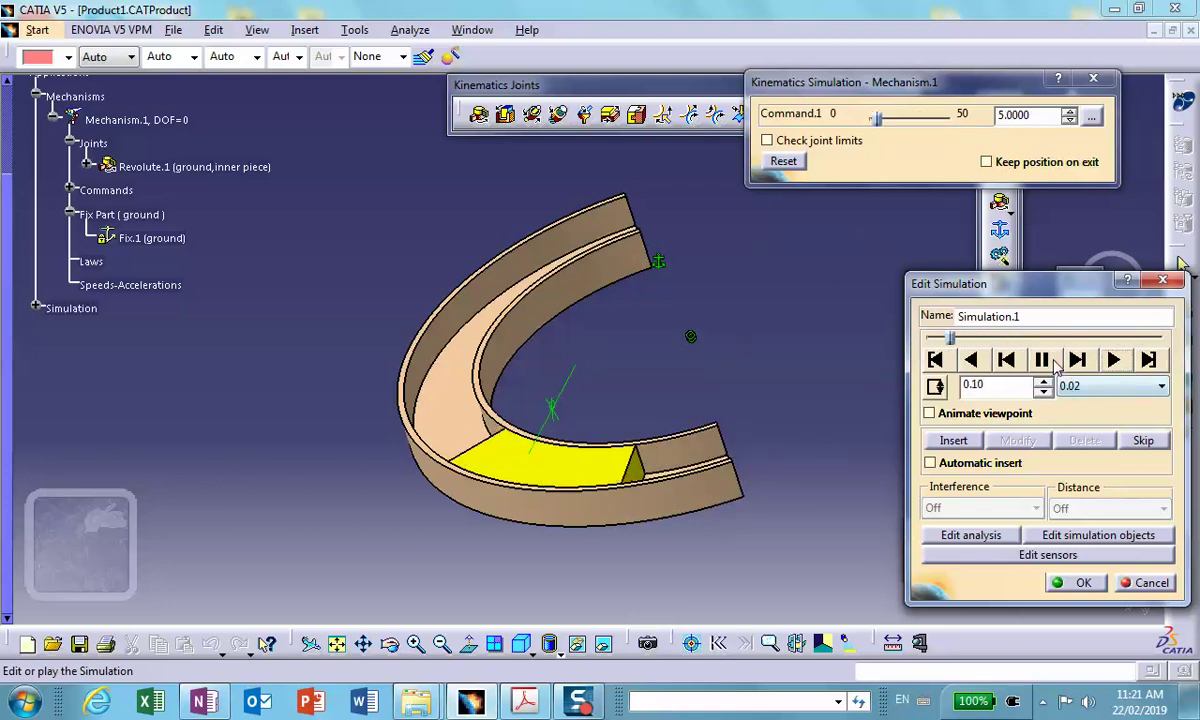
click(935, 362)
click(1080, 583)
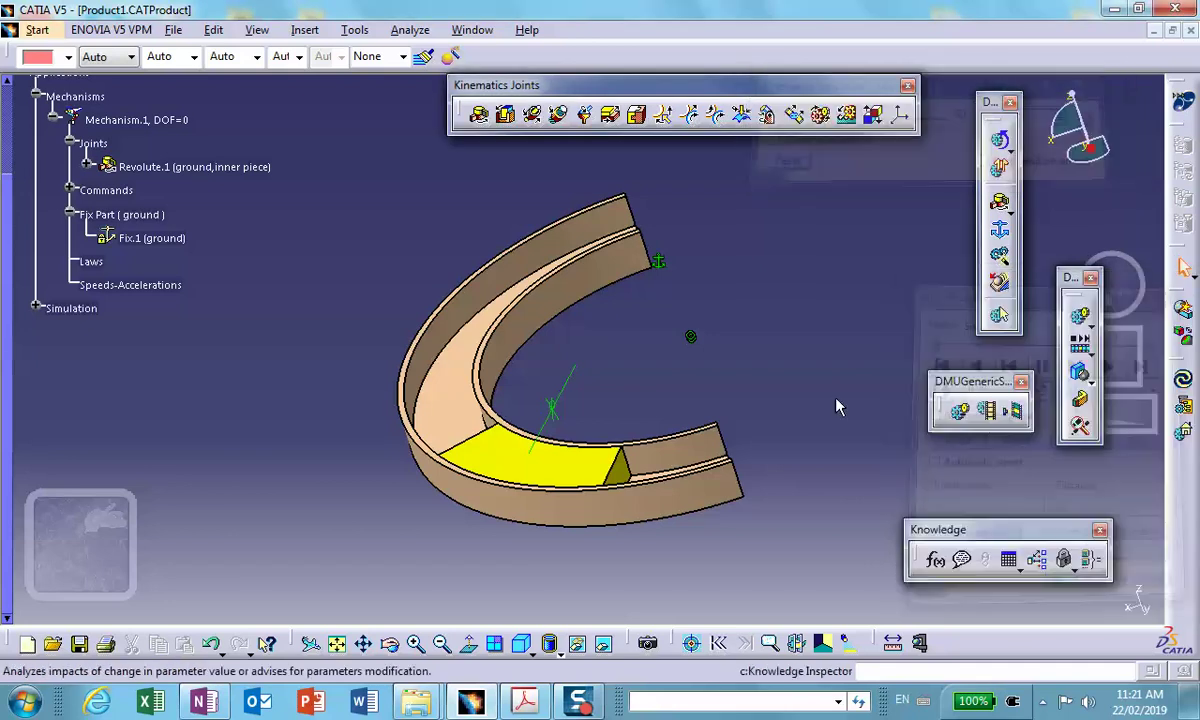
Delete the revolute joint between the ground and the inner piece from Mechanism.1.
click(88, 167)
right_click(137, 167)
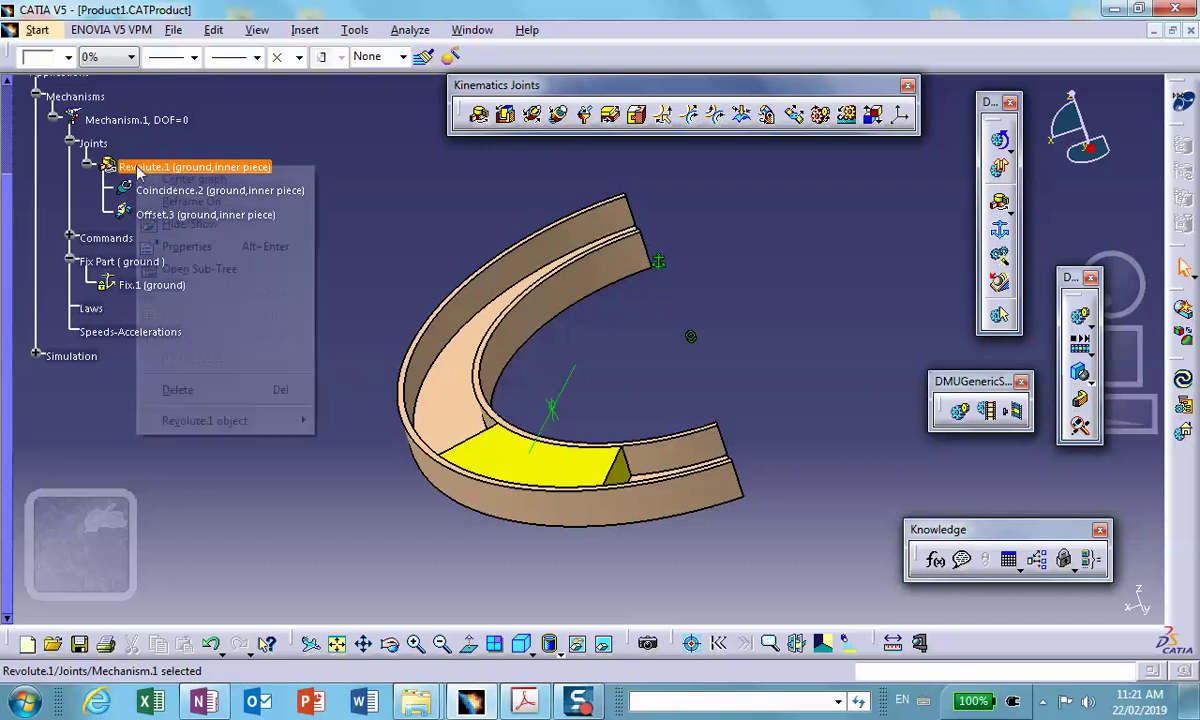
click(185, 390)
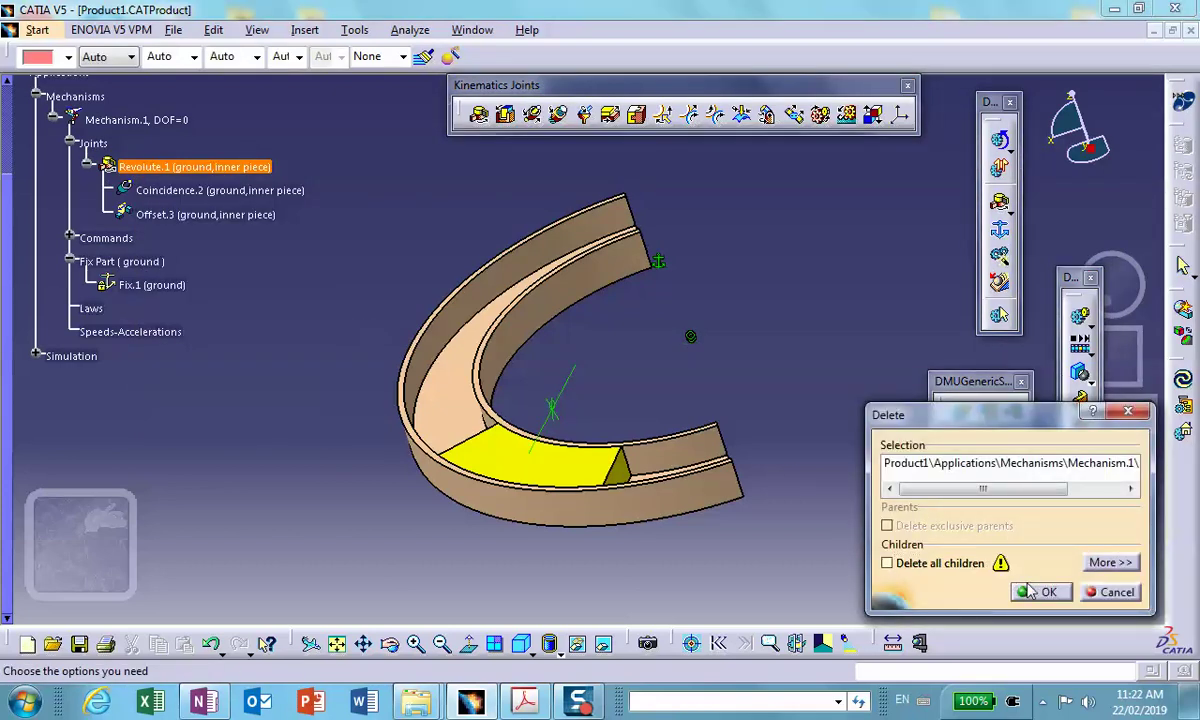
key(Return)
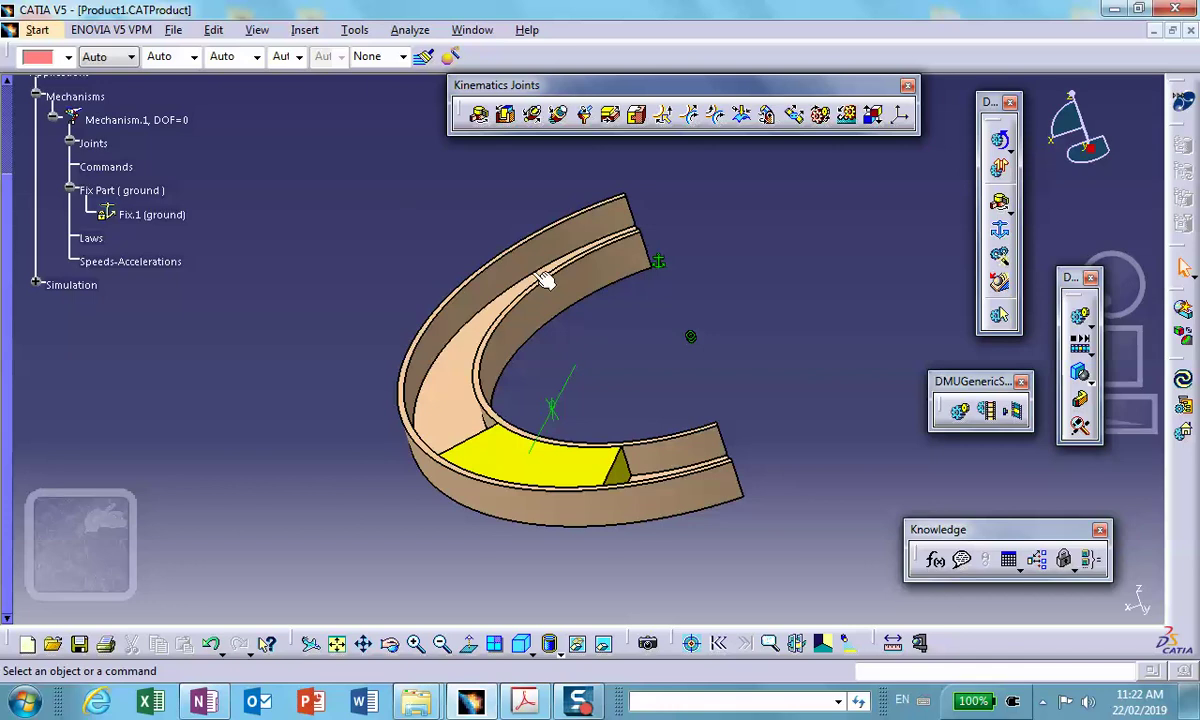
Start a point curve joint in Mechanism.1 with the groove-side top edge of the ground's inner wall as Curve 1.
ctrl+middle_drag(545, 280, 577, 333)
middle_drag(667, 415, 715, 347)
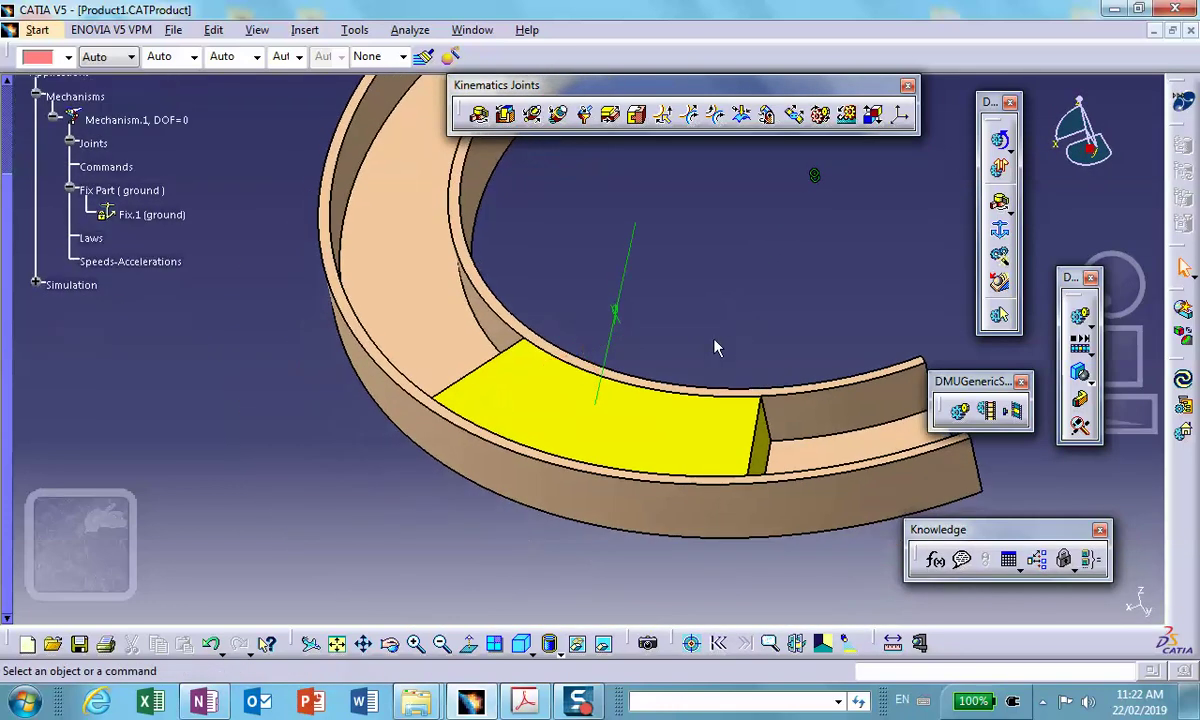
click(662, 119)
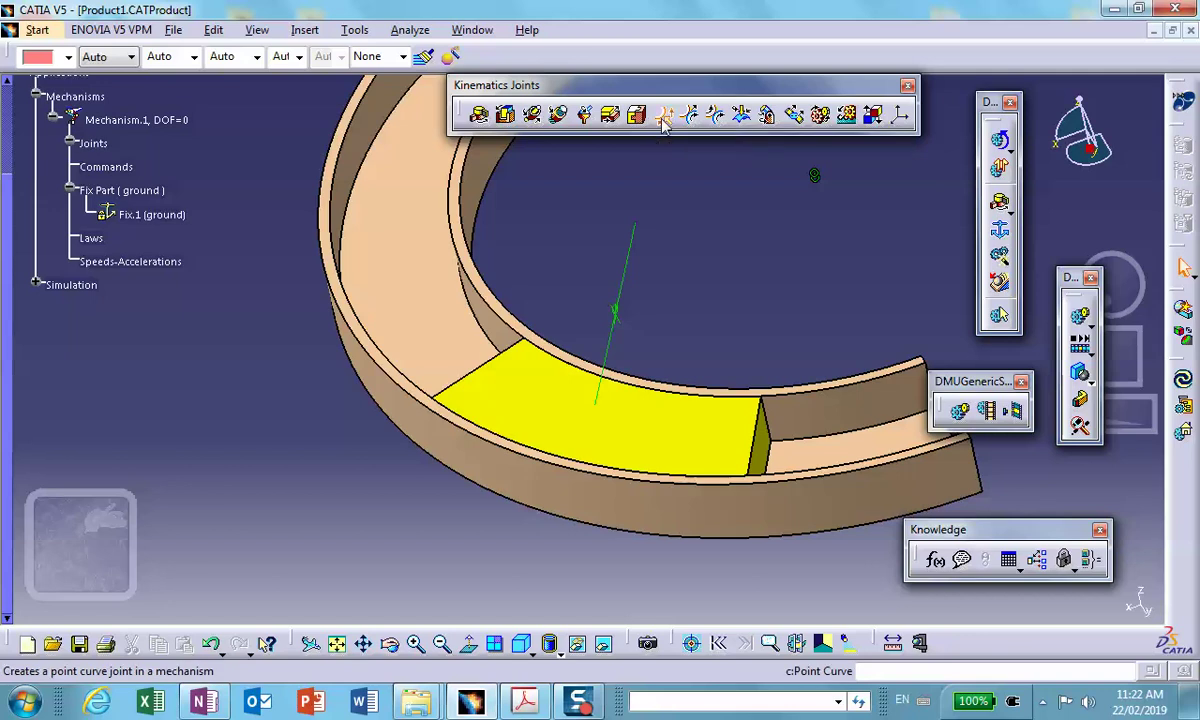
middle_drag(690, 440, 787, 305)
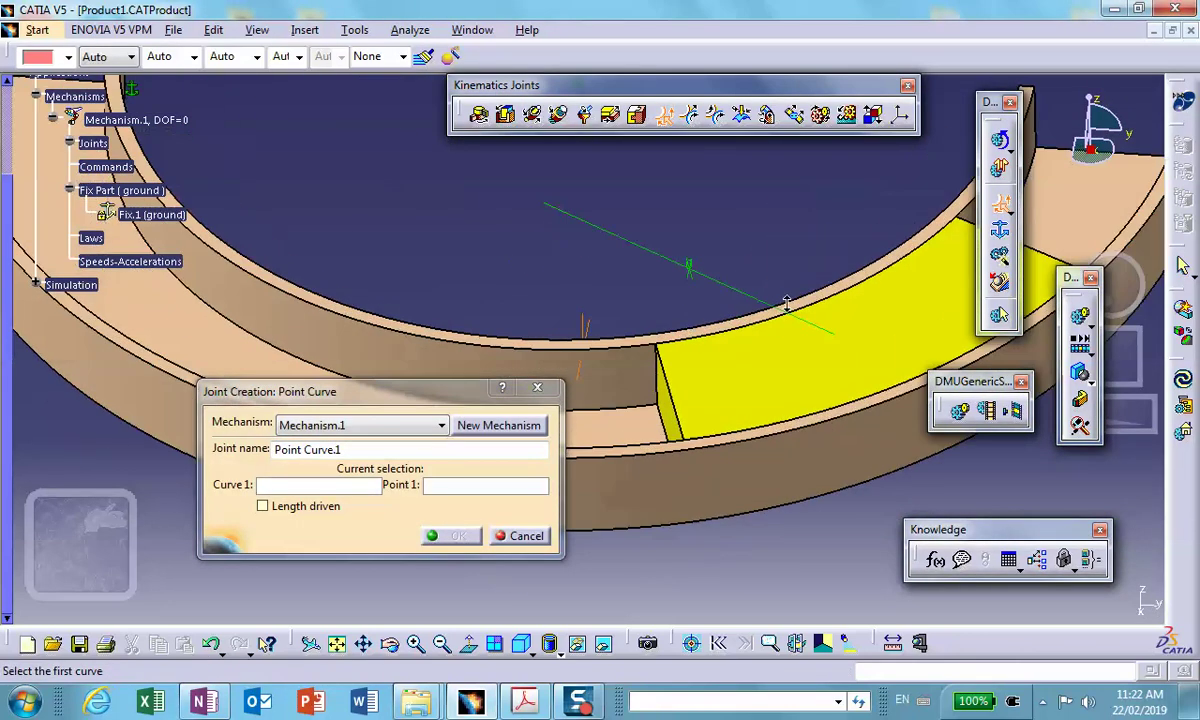
click(577, 359)
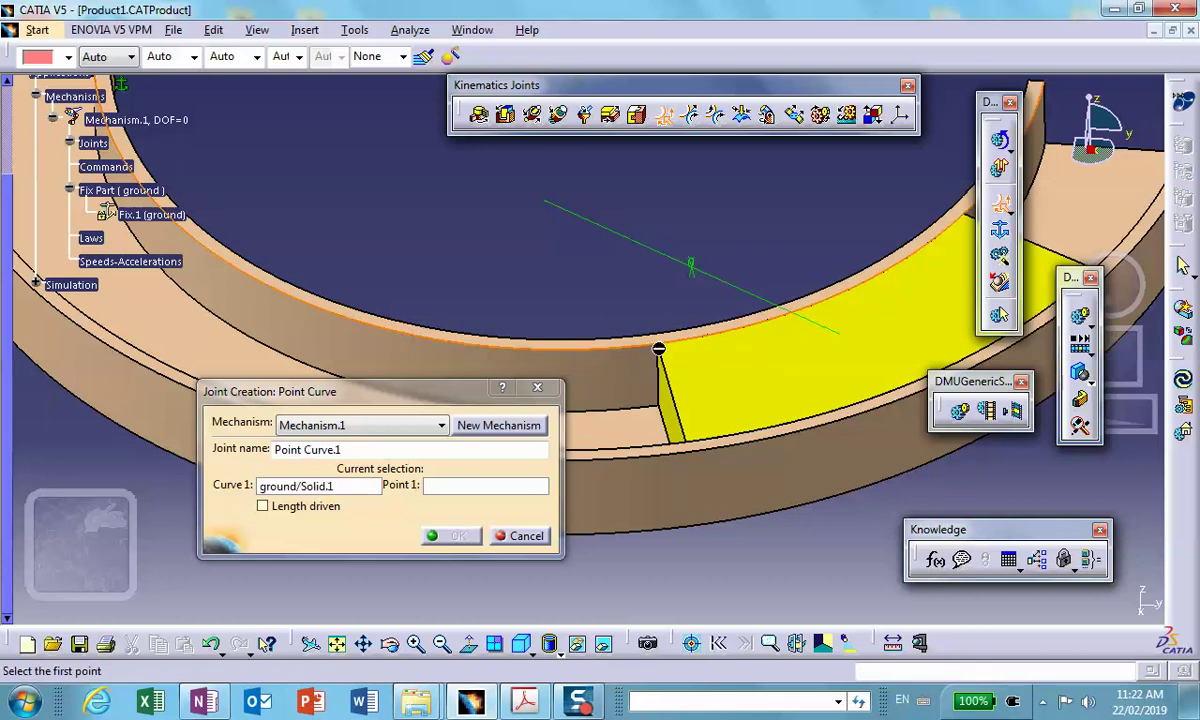
Hide the ground track and create the point curve joint with the inner piece's top corner on the inner curved edge as Point 1.
ctrl+middle_drag(654, 354, 639, 335)
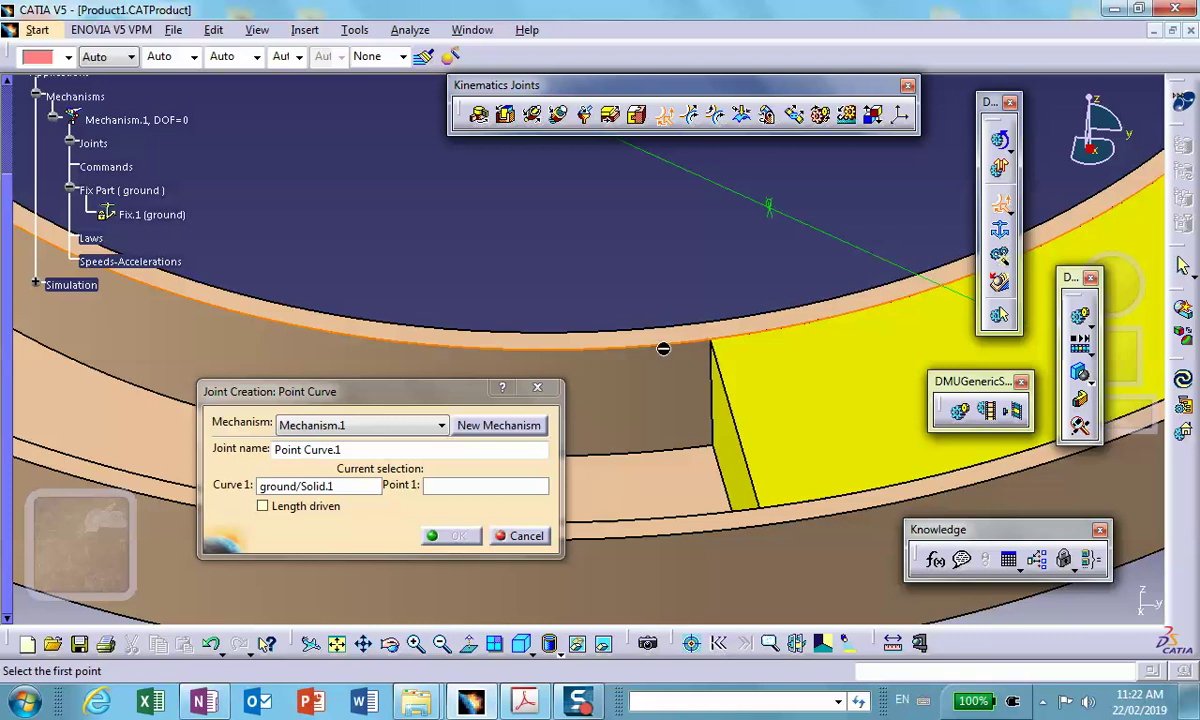
right_click(628, 375)
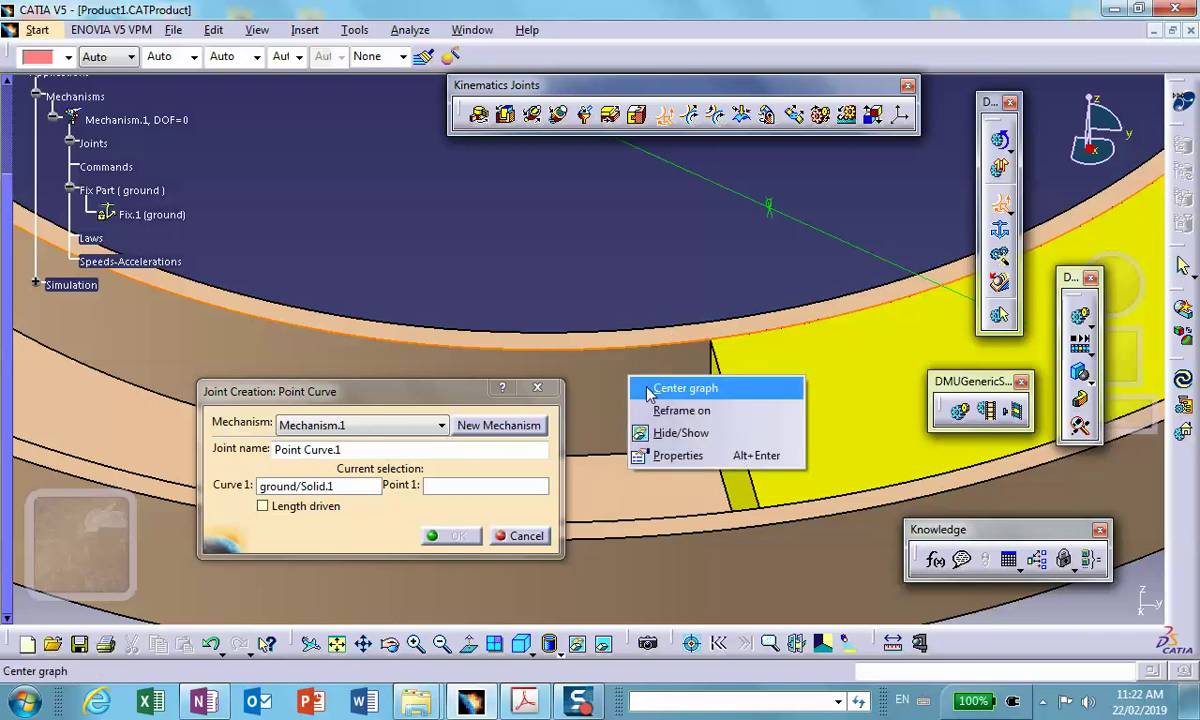
click(673, 436)
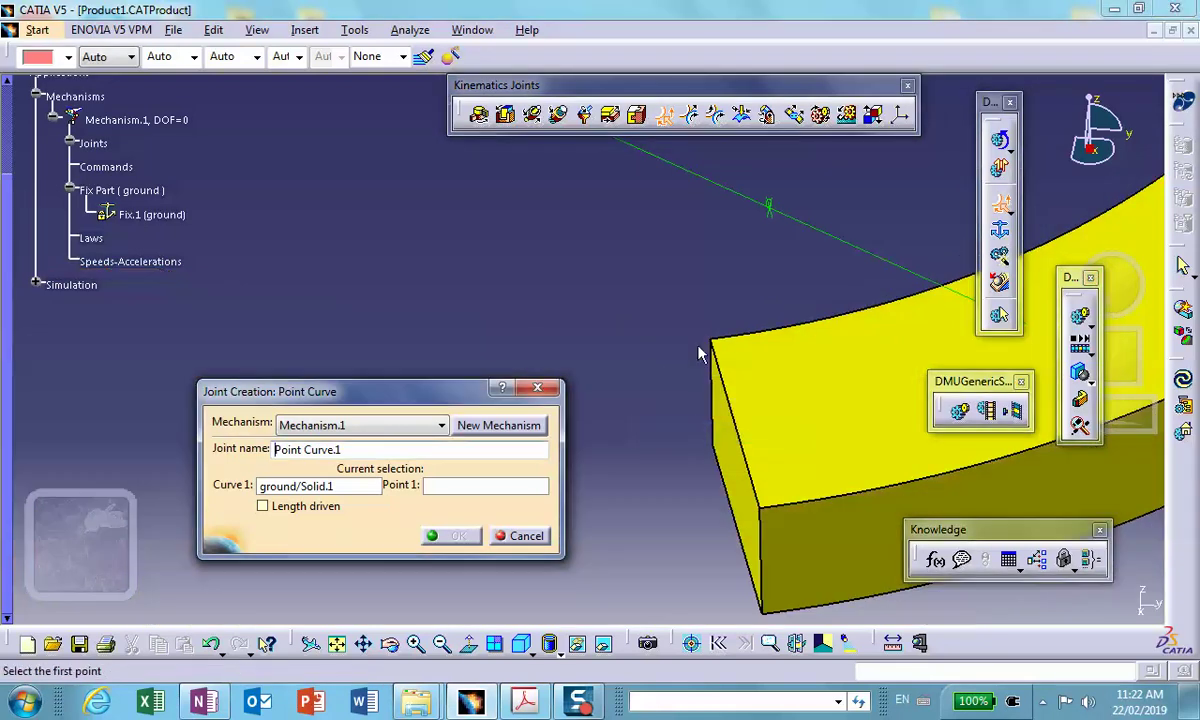
click(720, 346)
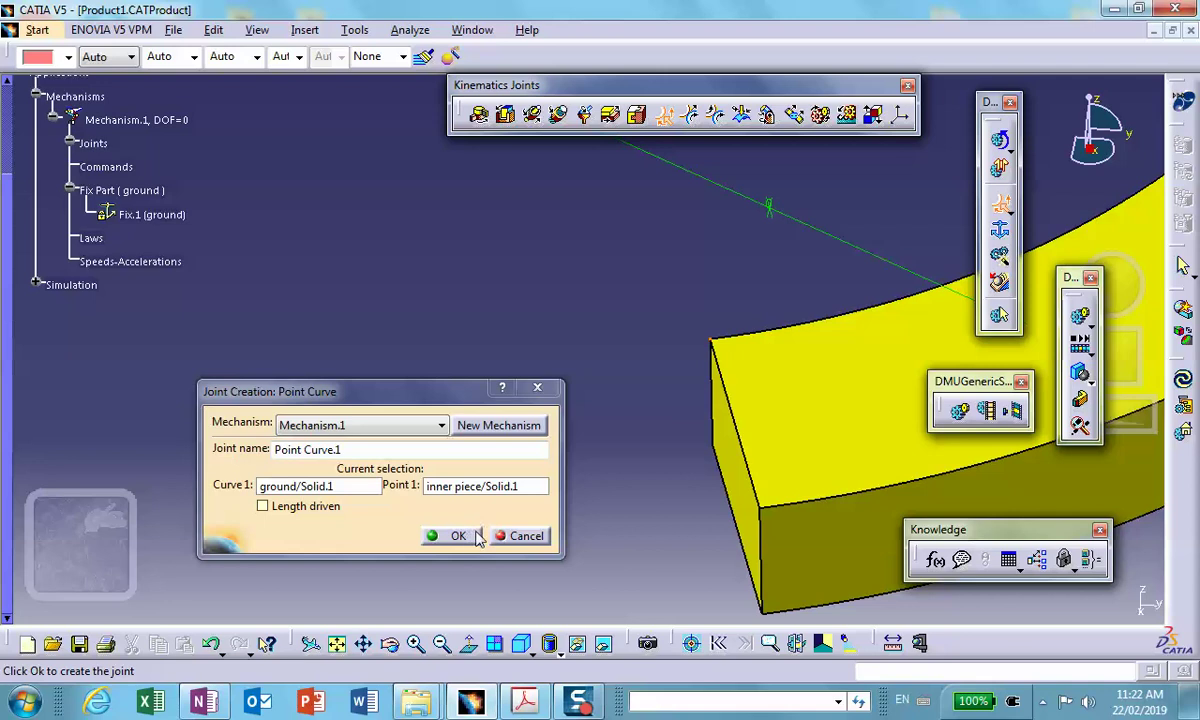
click(455, 536)
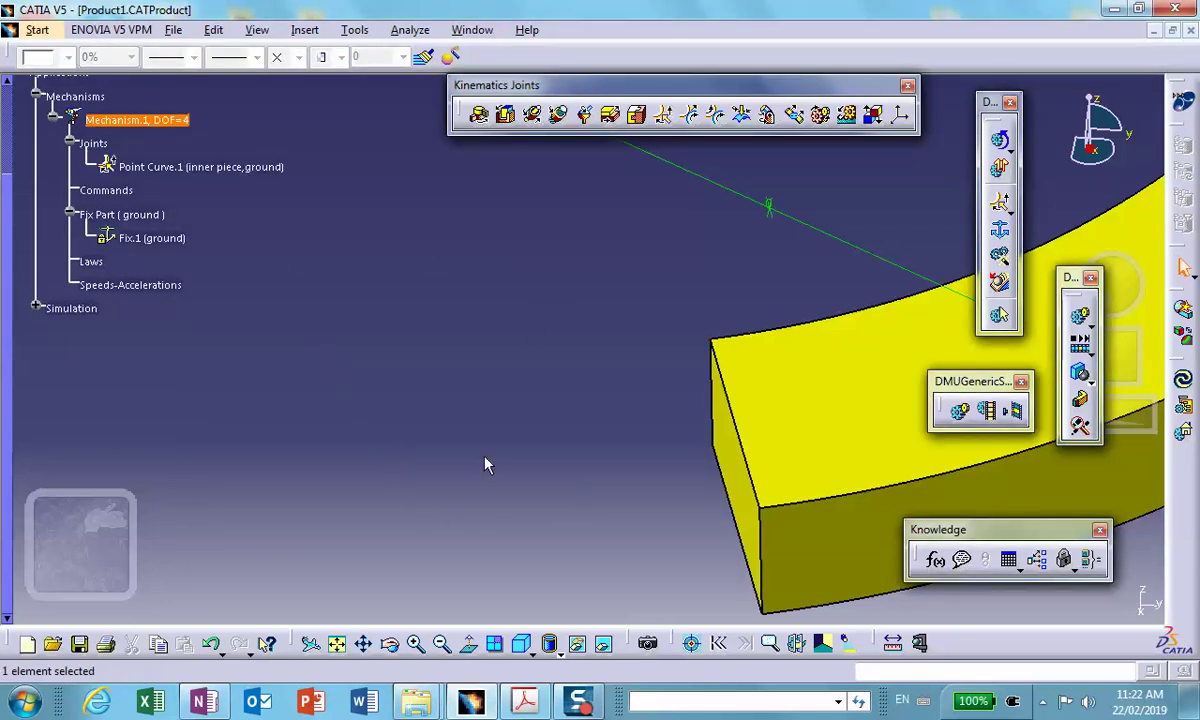
Bring the hidden ground track back into the visible space.
click(603, 643)
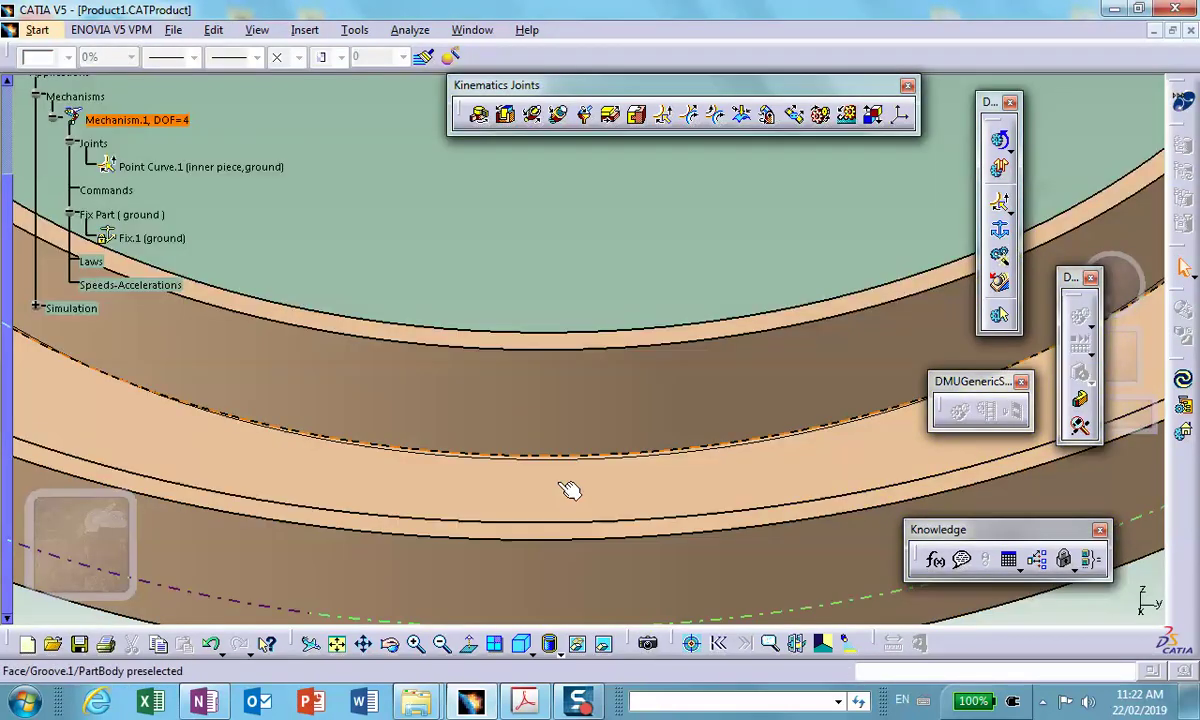
right_click(511, 490)
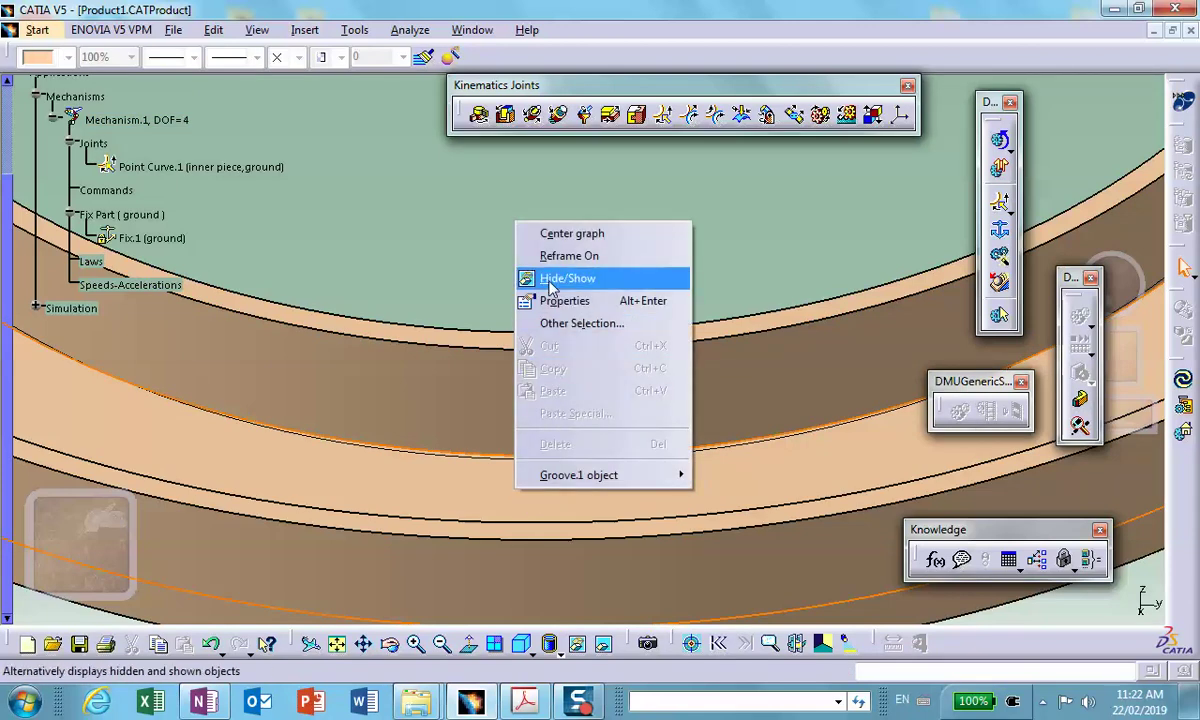
click(550, 279)
click(605, 645)
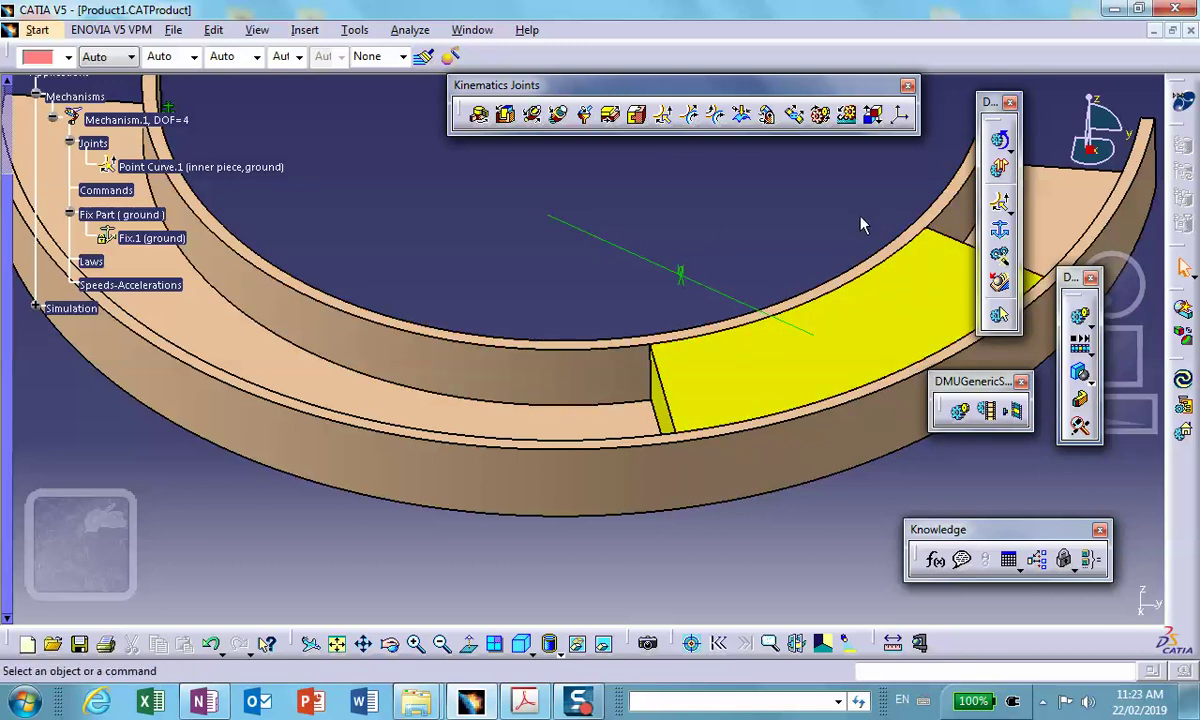
Create a planar joint in Mechanism.1 between the top face of the ground's inner wall and the inner piece's top face.
mouse_move(757, 232)
middle_down()
mouse_move(718, 268)
mouse_move(742, 238)
middle_up()
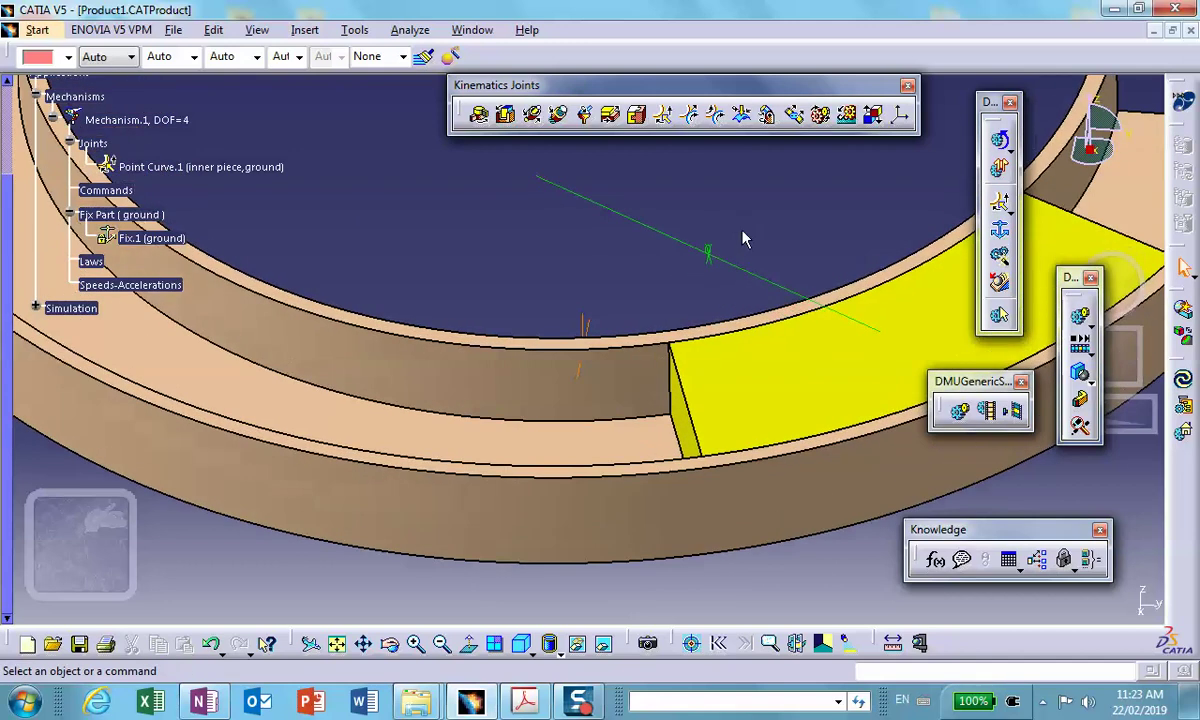
click(611, 115)
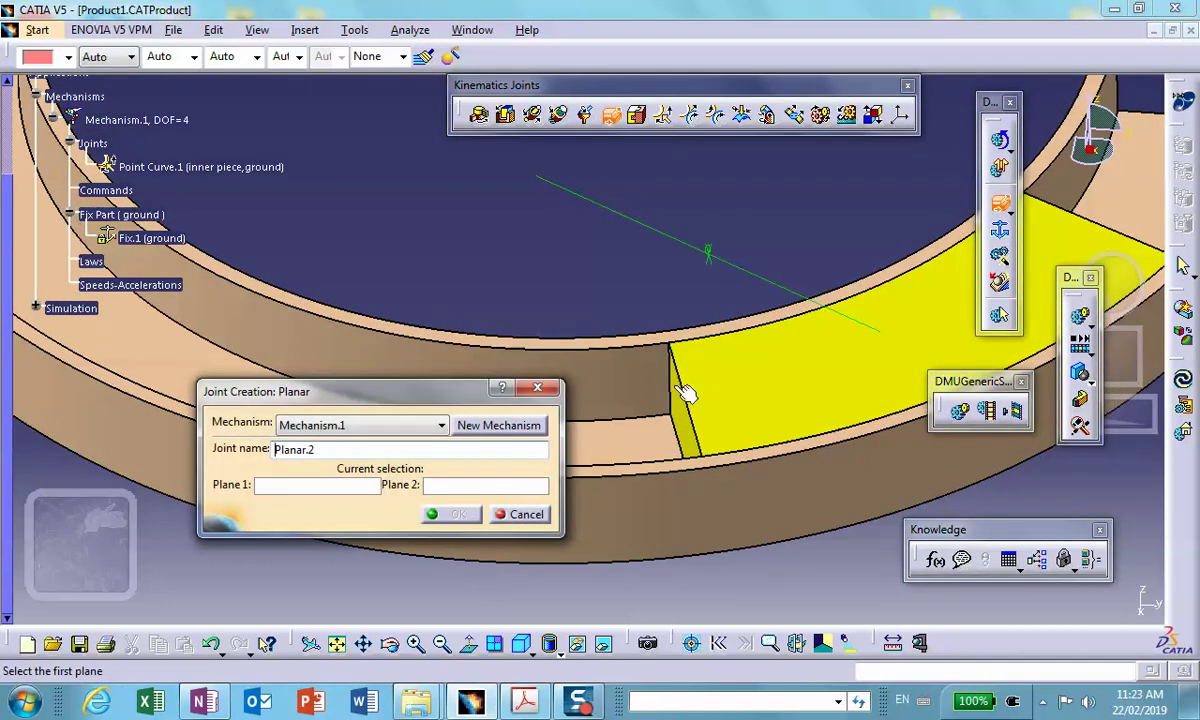
middle_drag(676, 340, 769, 354)
click(778, 328)
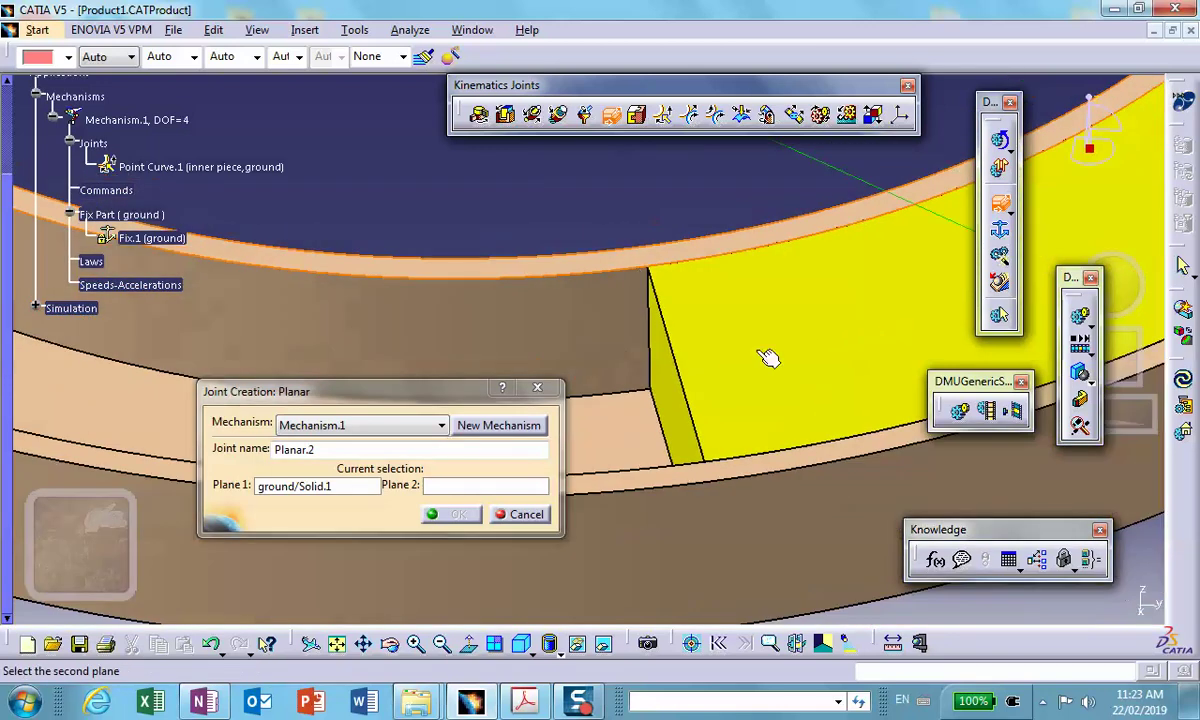
click(858, 369)
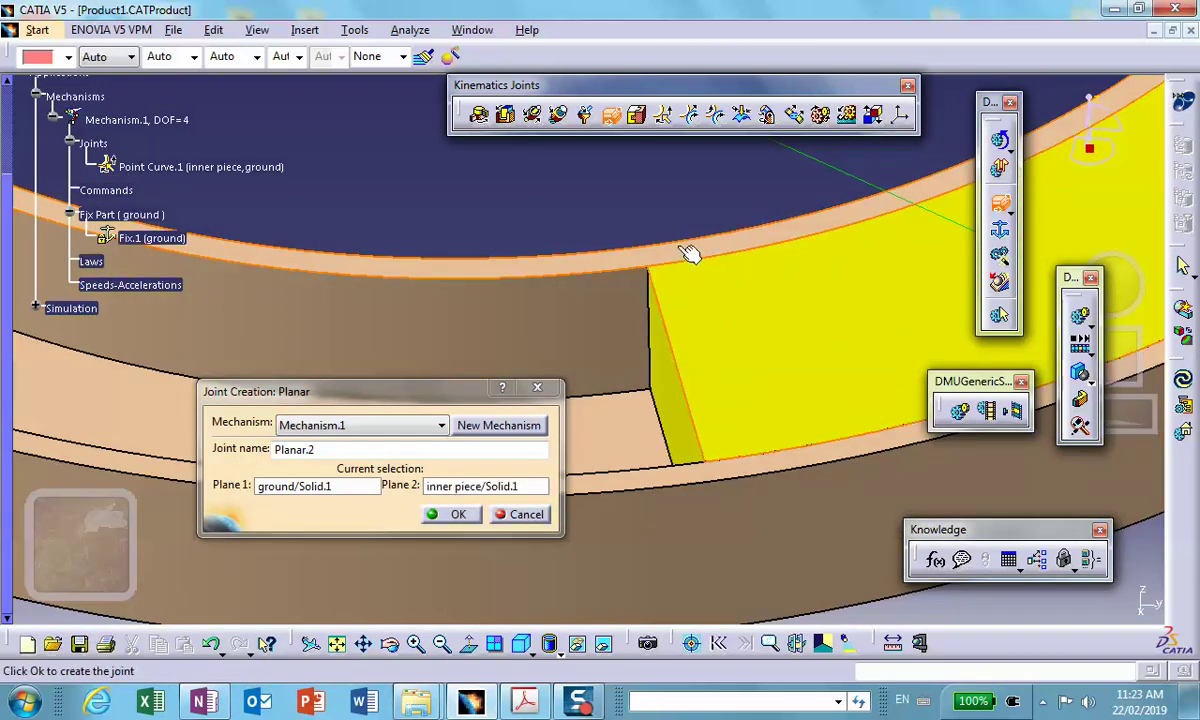
click(456, 515)
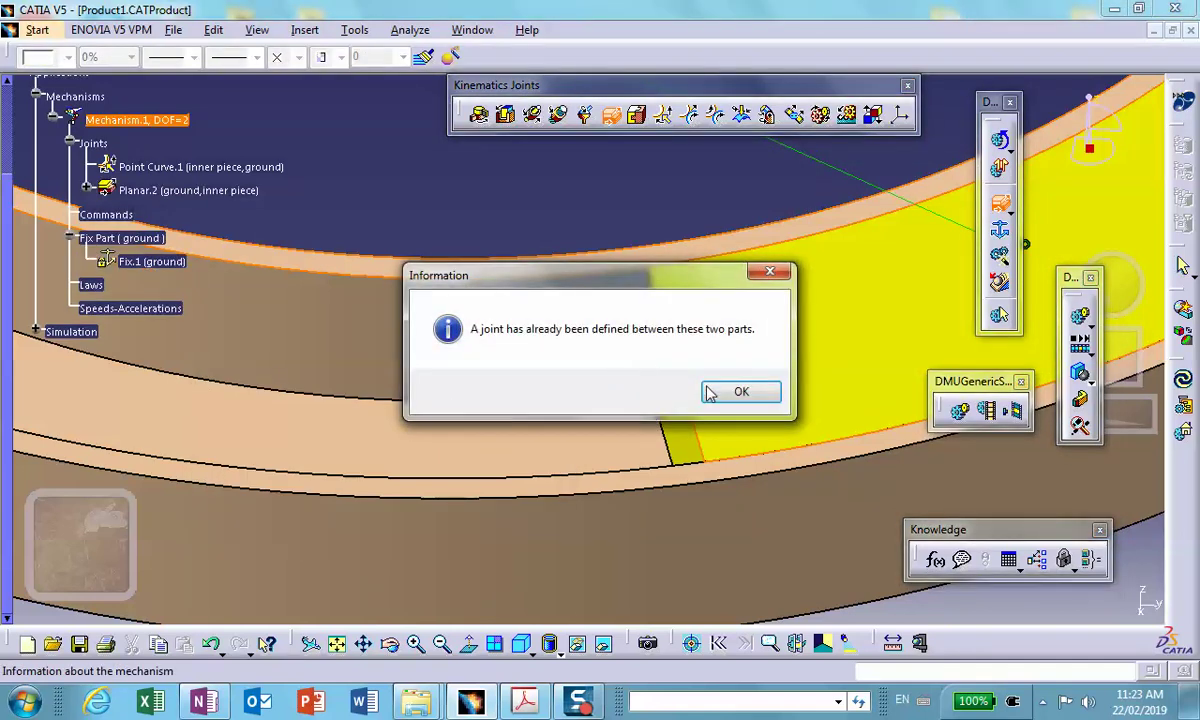
click(755, 398)
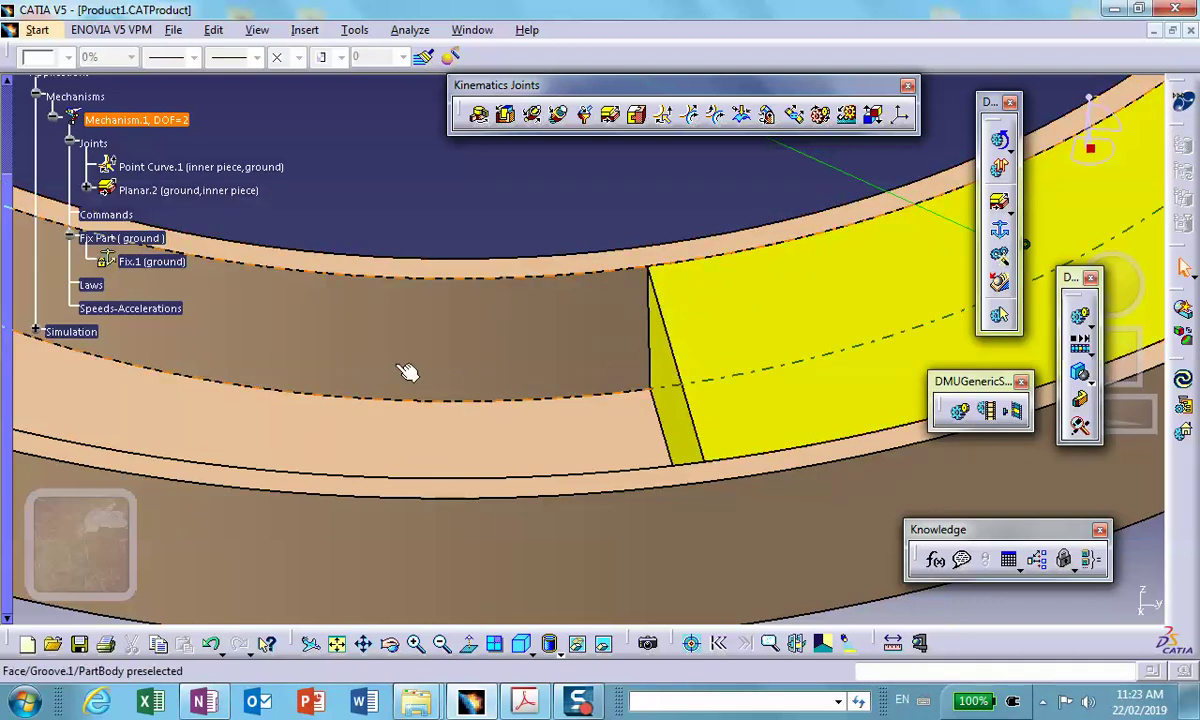
Create a second point curve joint using the groove-side top edge of the ground's outer wall and the inner piece's adjacent near-end top corner.
middle_drag(494, 361, 457, 373)
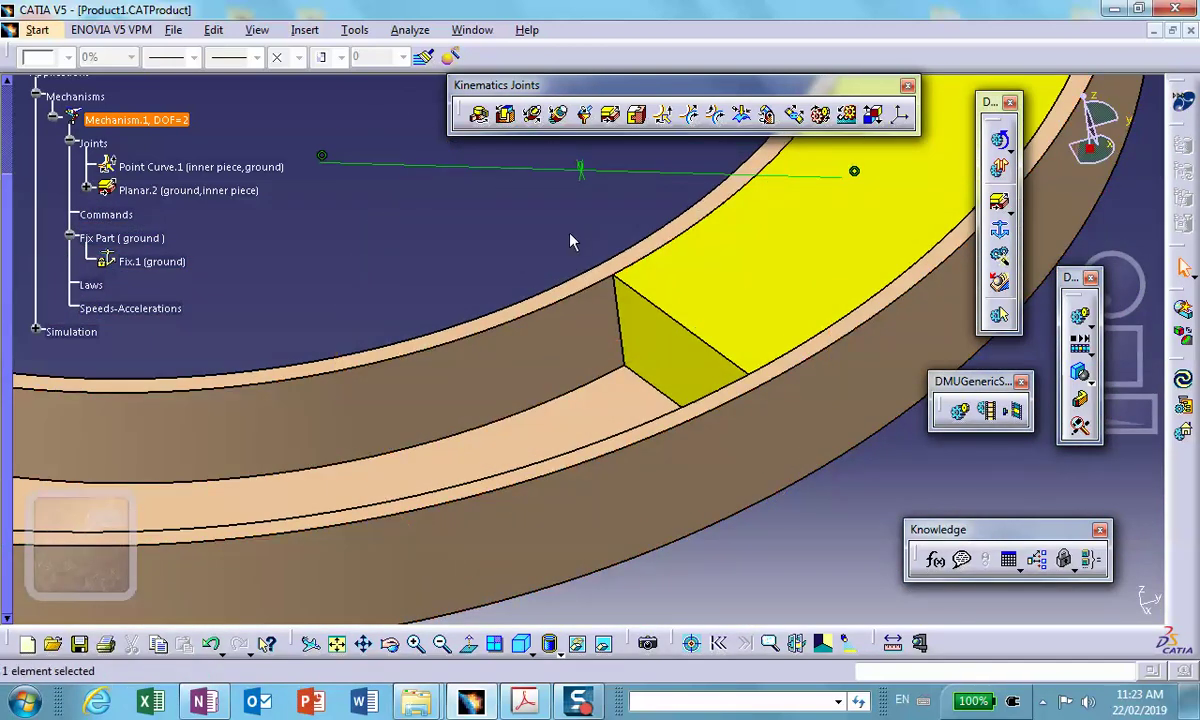
click(665, 124)
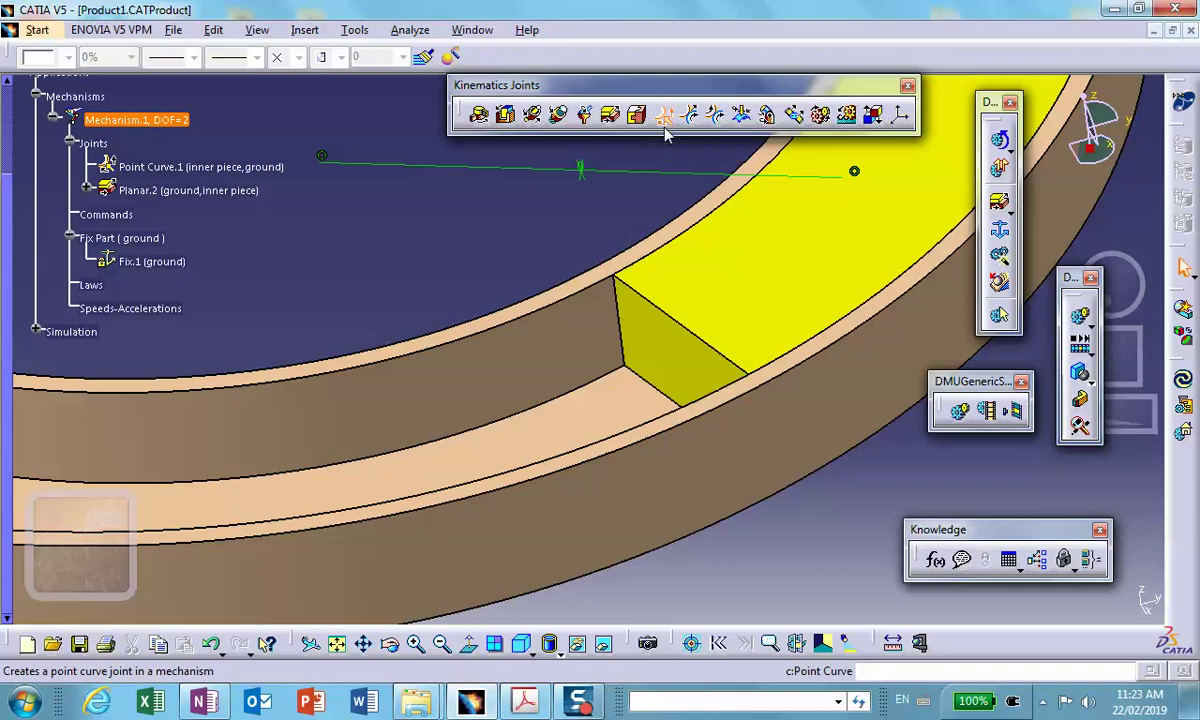
middle_drag(540, 168, 385, 314)
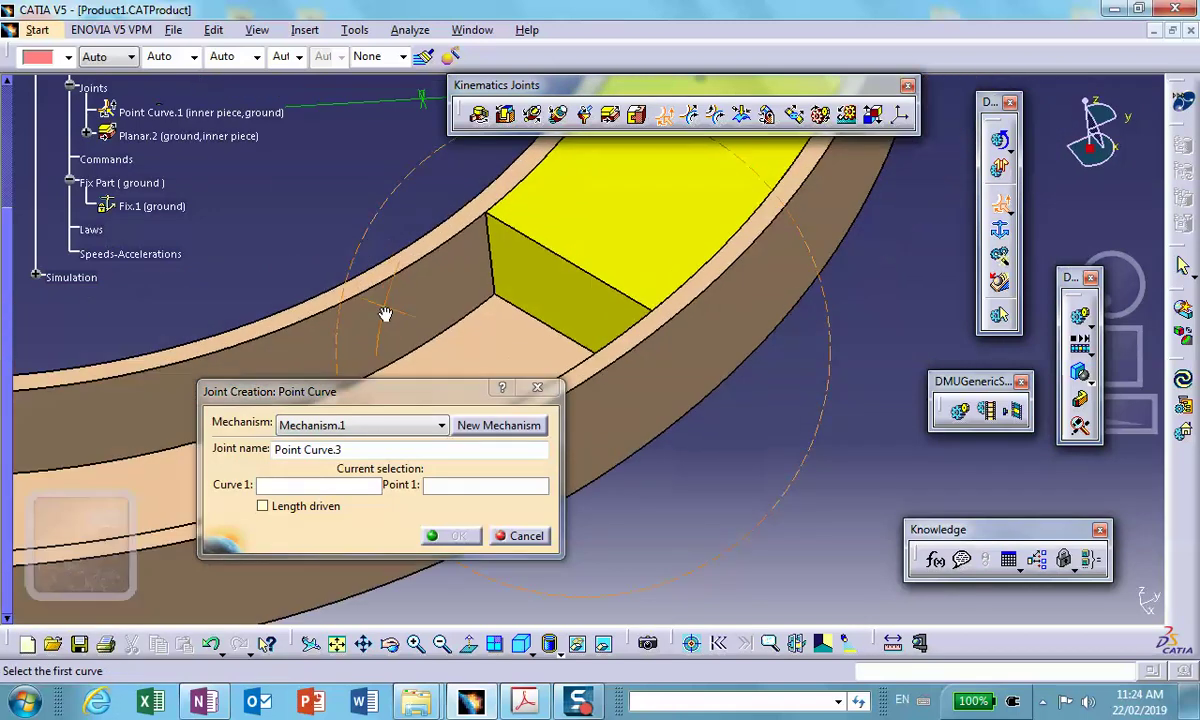
click(585, 360)
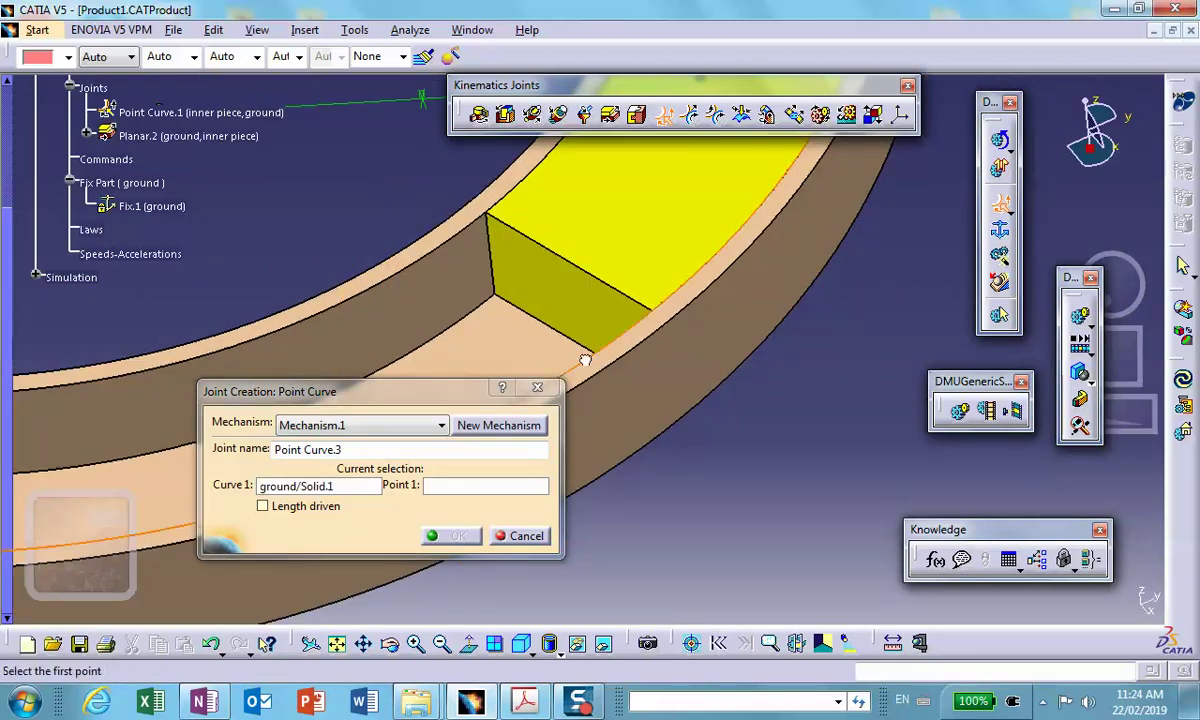
click(665, 318)
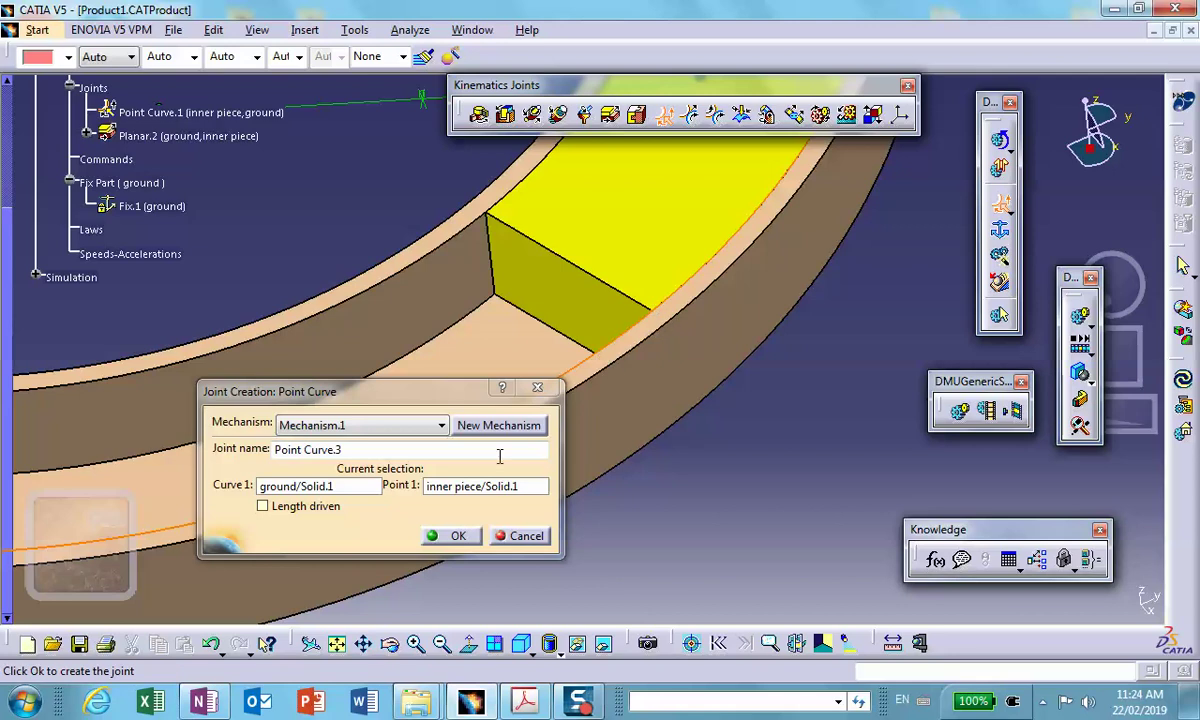
click(452, 537)
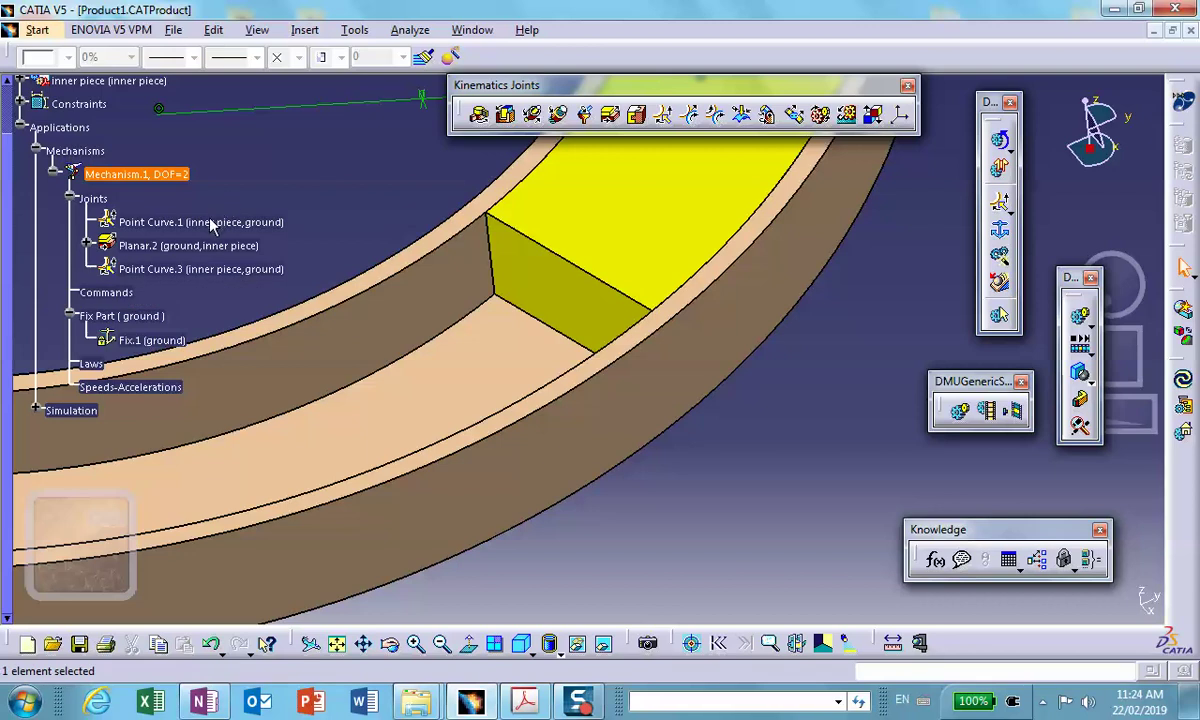
Make the Point Curve.1 joint length driven.
double_click(212, 228)
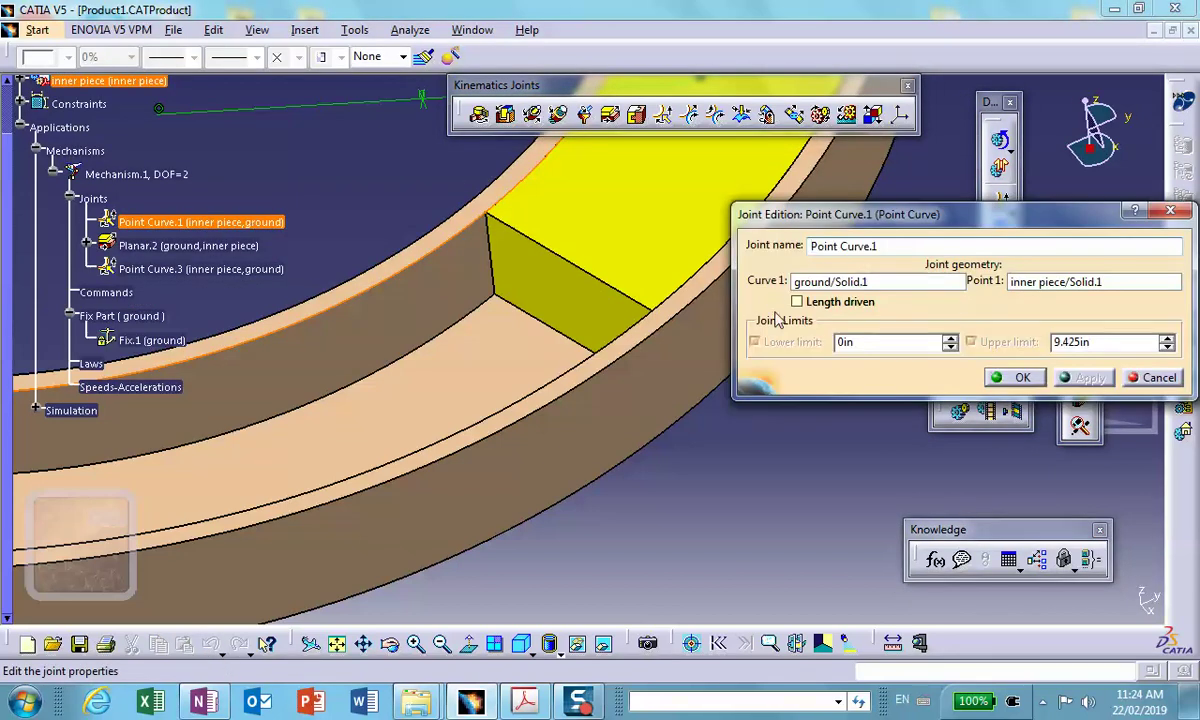
click(797, 301)
click(1012, 377)
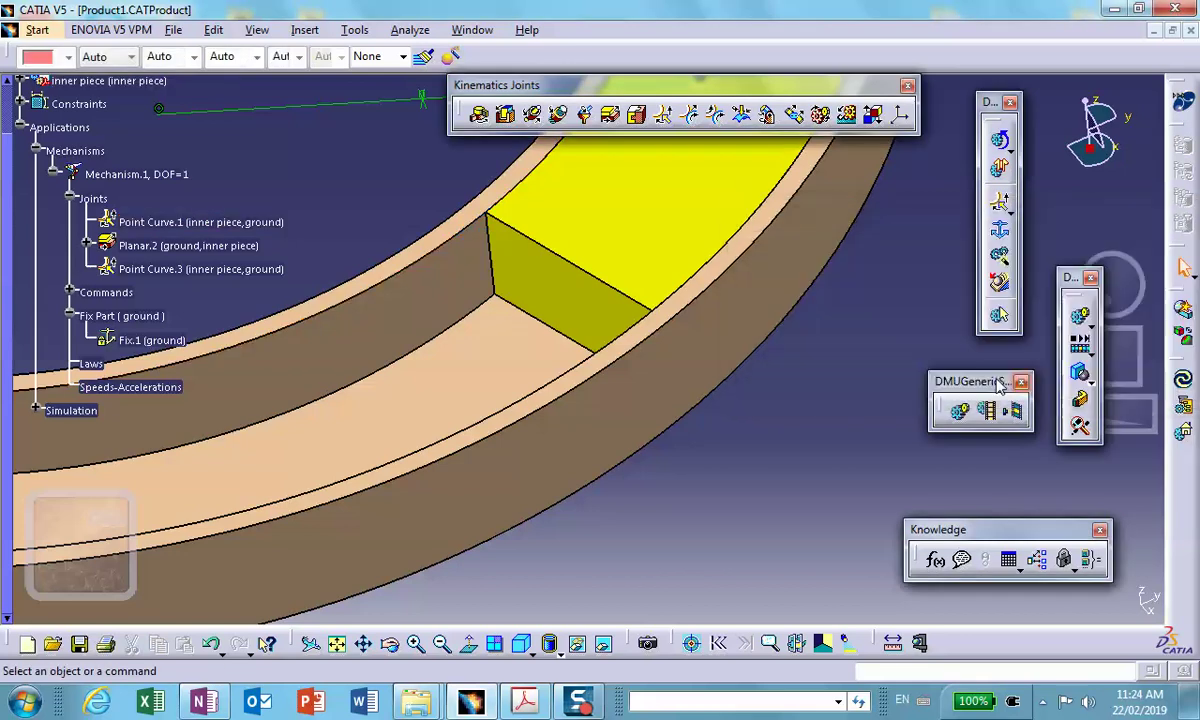
Make the Point Curve.3 joint length driven.
double_click(200, 269)
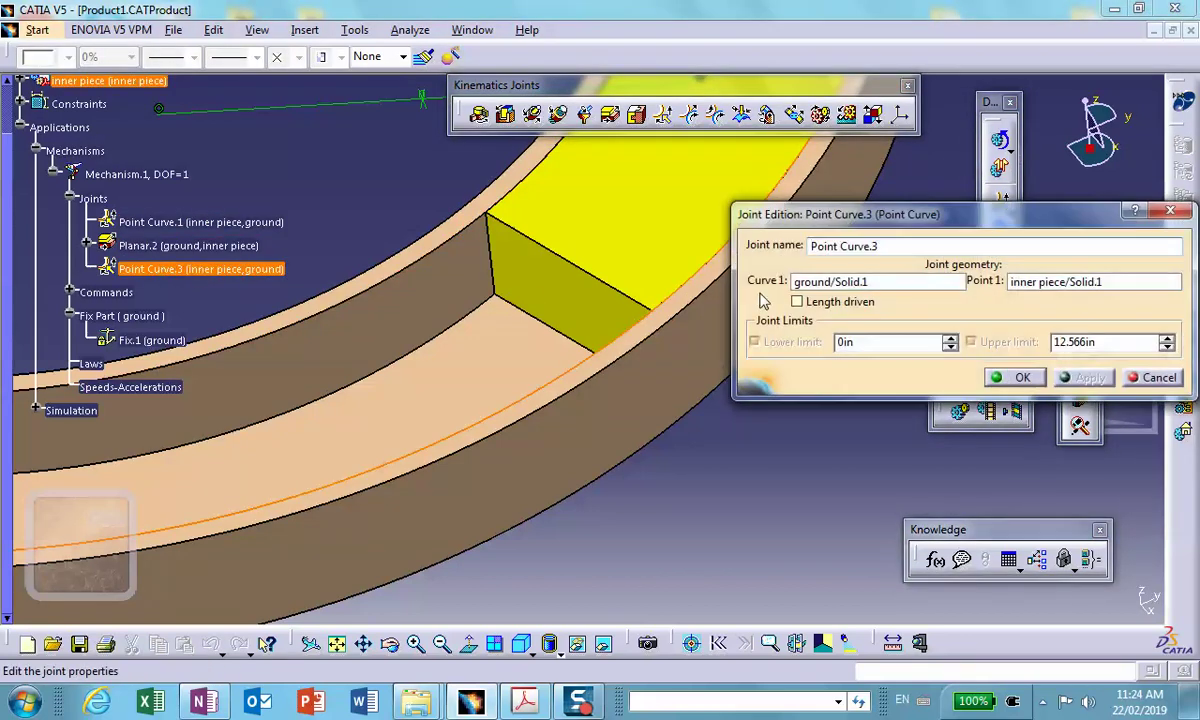
click(798, 302)
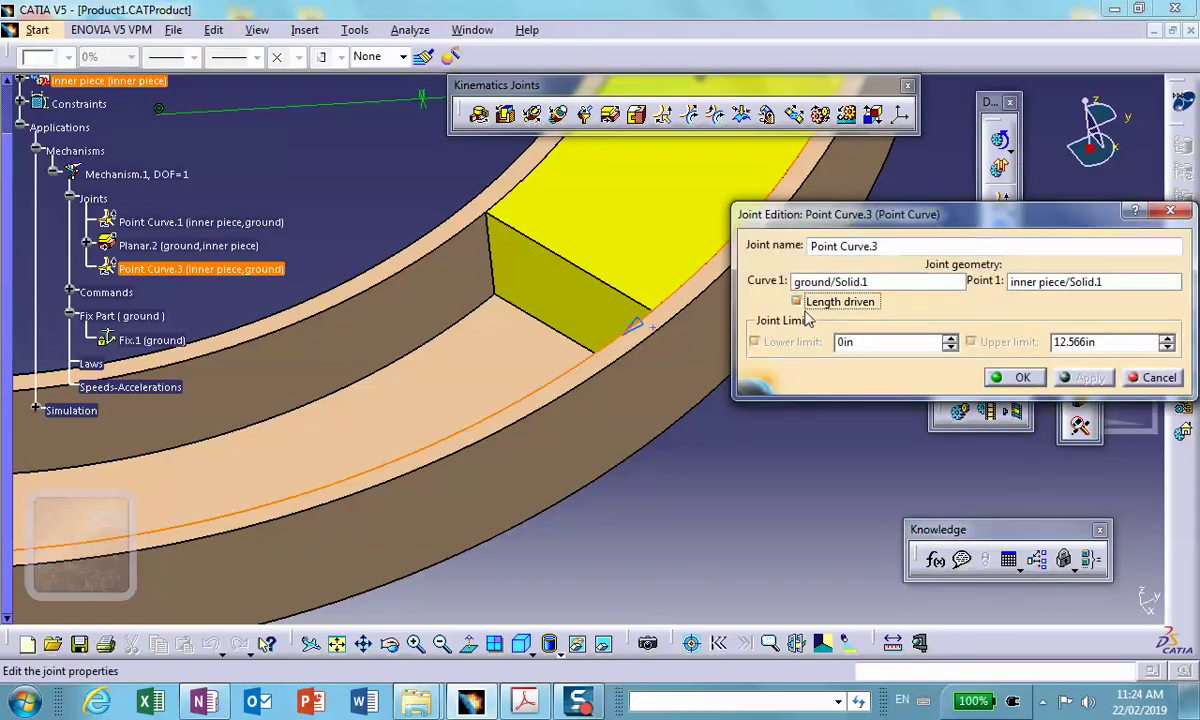
click(1018, 378)
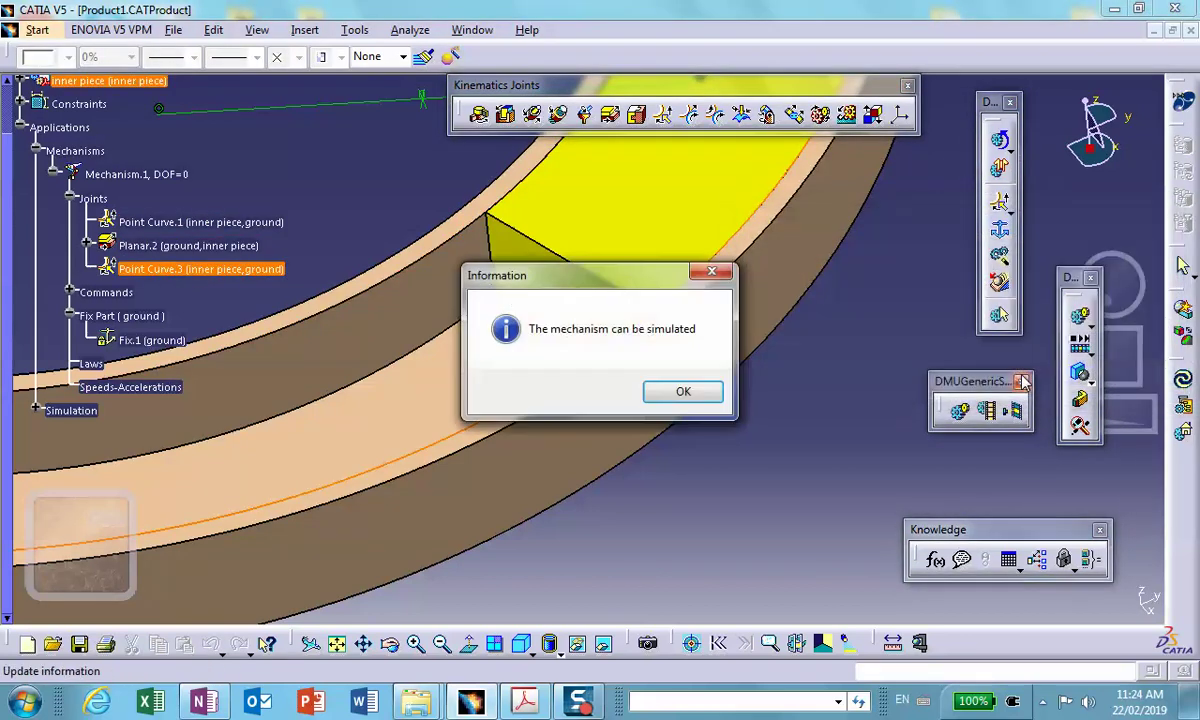
click(678, 396)
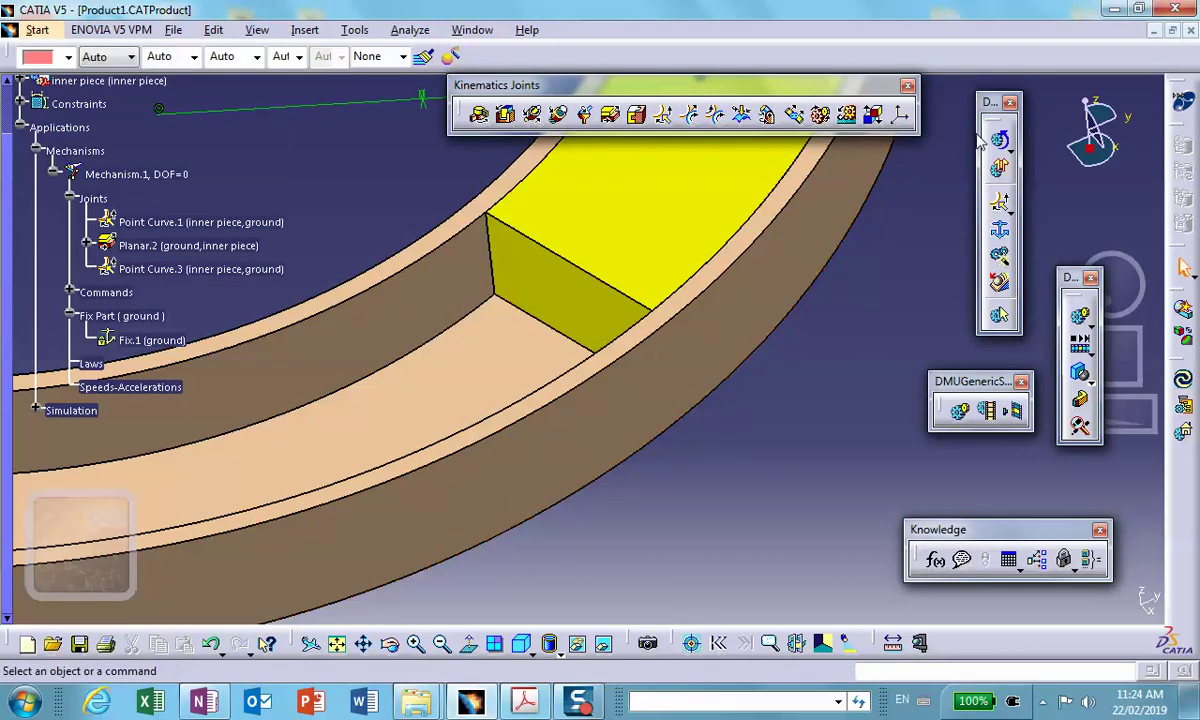
Simulate Mechanism.1 by trying to move the inner piece with Command.1 and Command.2, reset the values and close the simulation.
click(1003, 152)
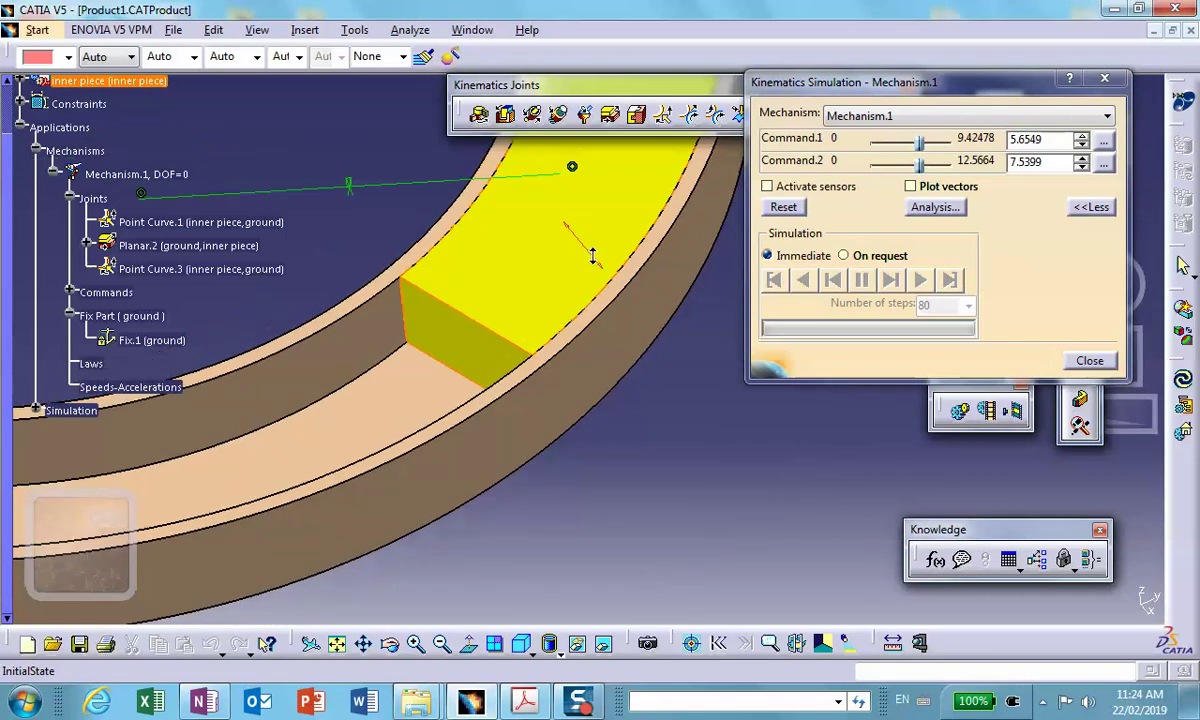
drag(920, 144, 874, 145)
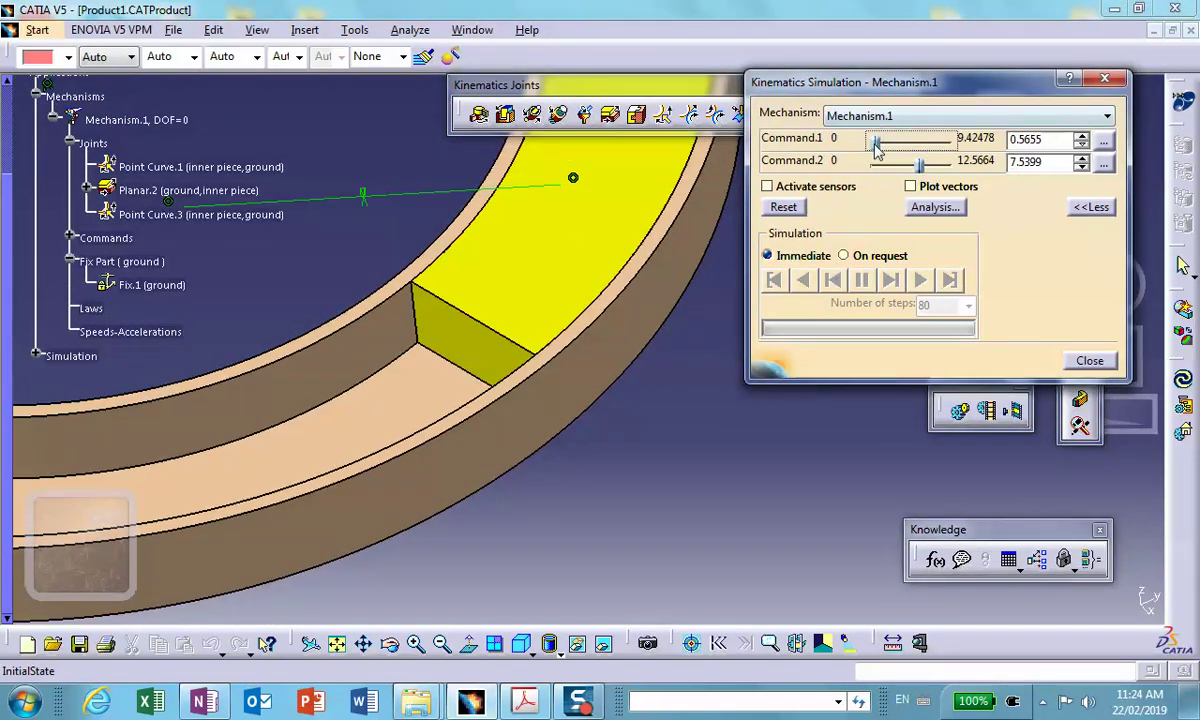
drag(876, 145, 930, 164)
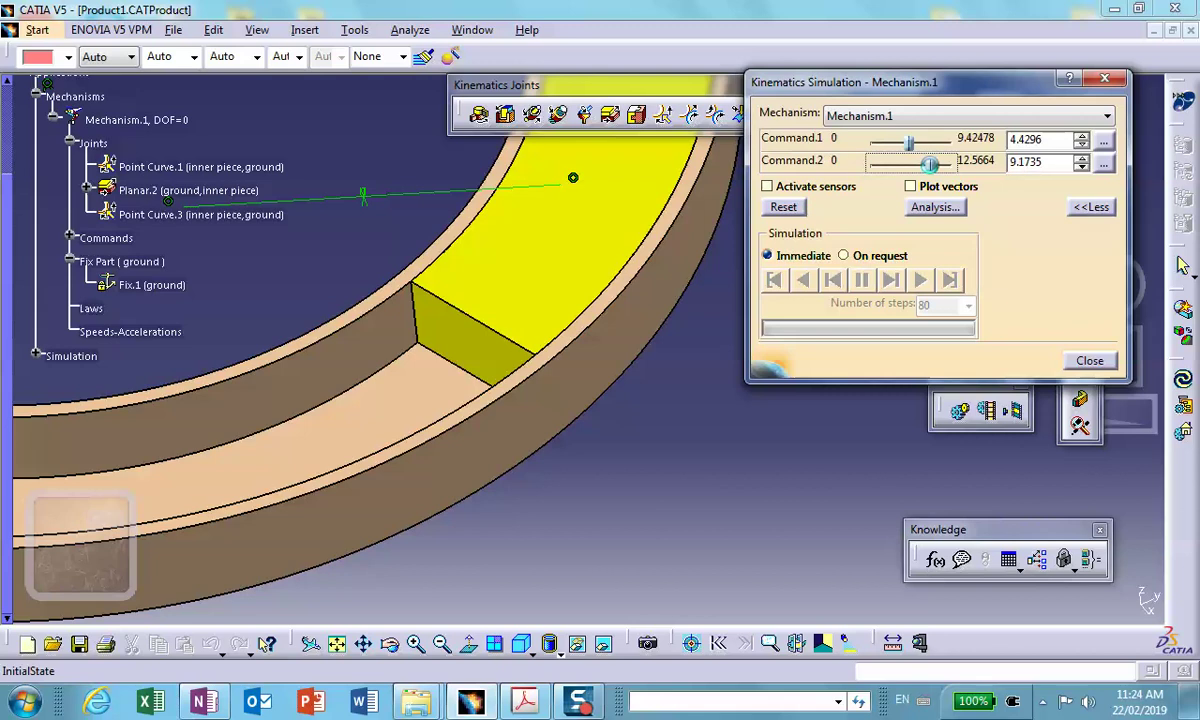
click(786, 207)
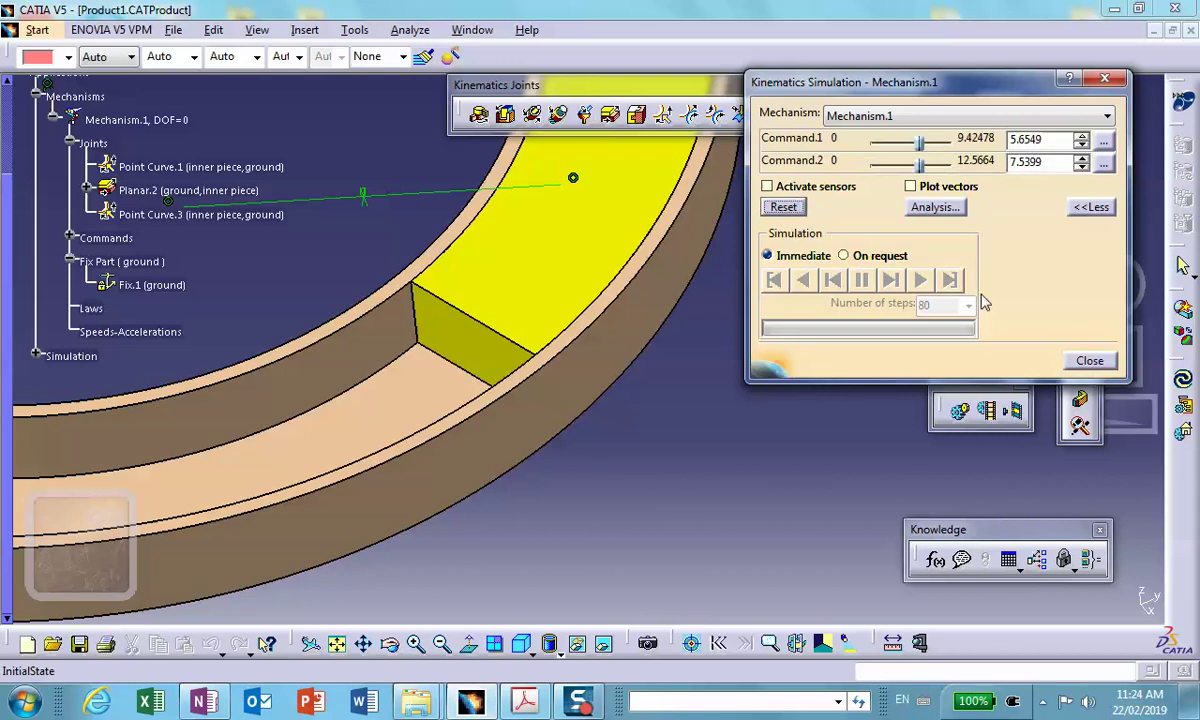
click(1090, 362)
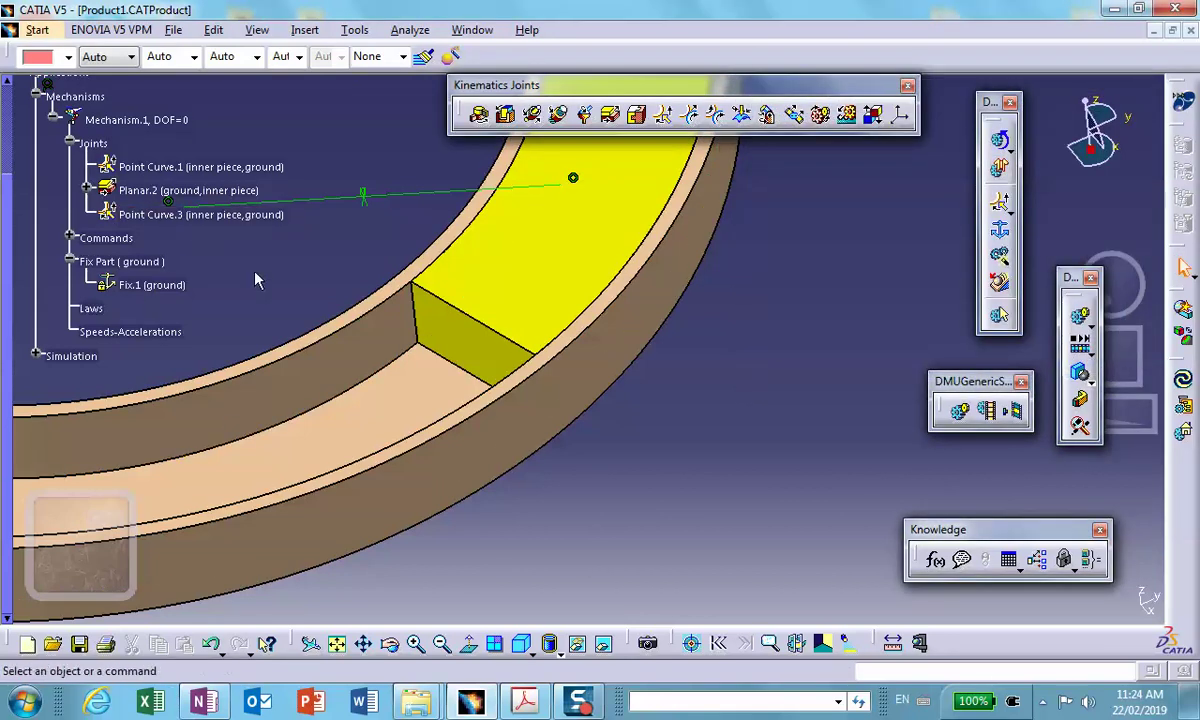
Delete the Point Curve.3 joint from Mechanism.1.
click(244, 214)
right_click(245, 215)
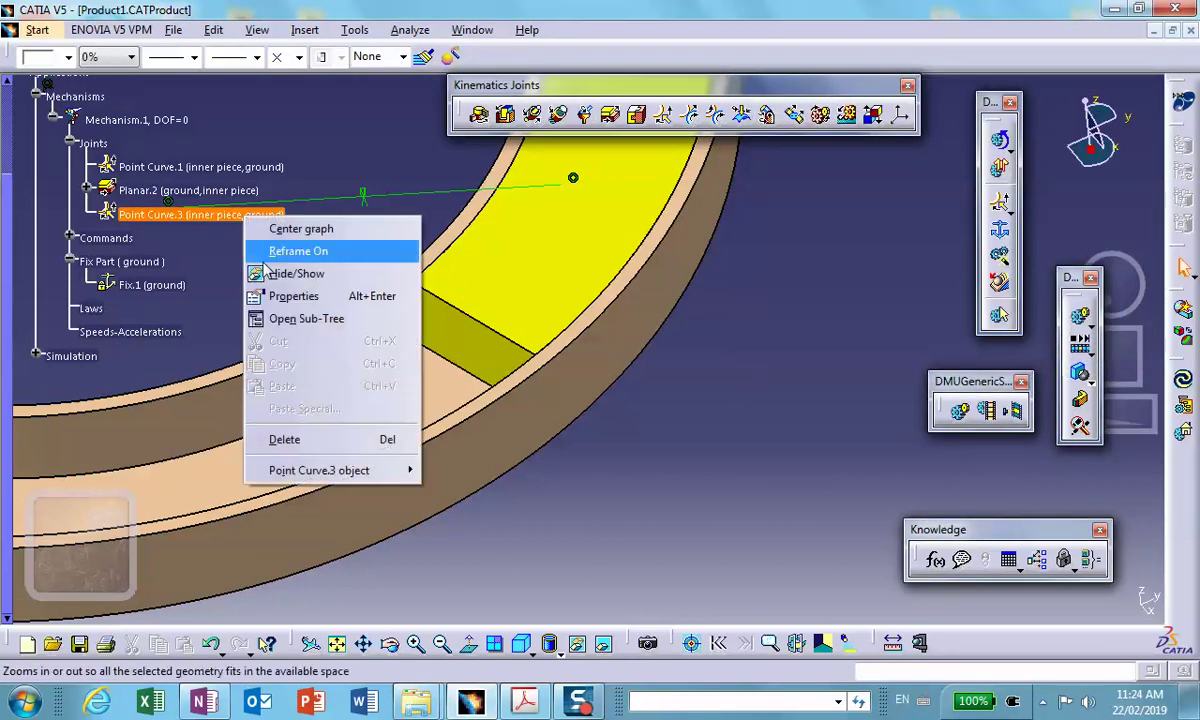
click(287, 441)
Try to create a point curve joint with the inner wall's groove-side edge as Curve 1 and the inner piece's far-end inner corner as Point 1.
middle_drag(506, 311, 415, 487)
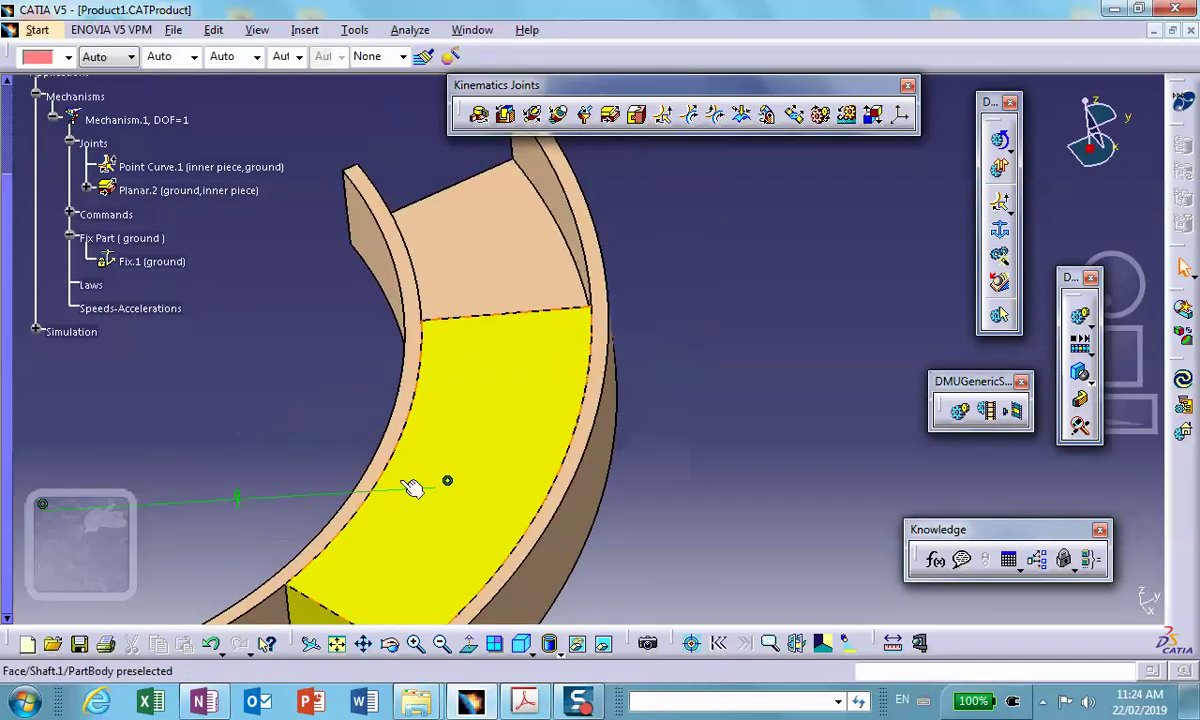
middle_drag(469, 388, 433, 159)
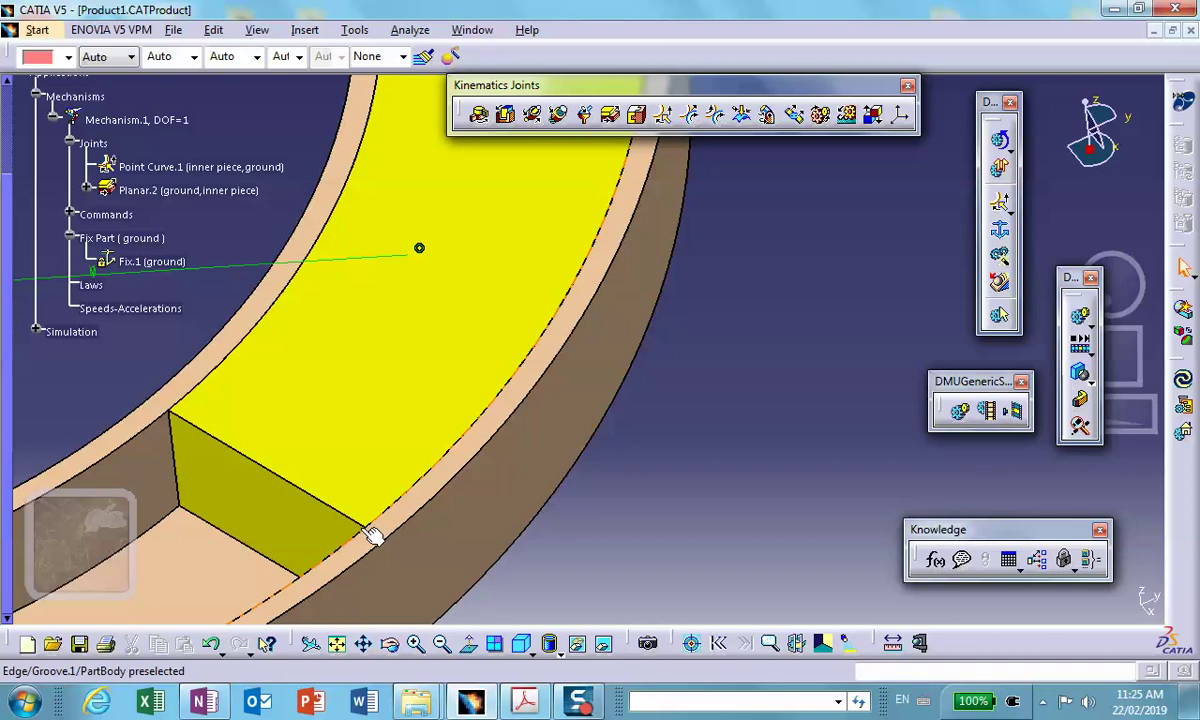
middle_drag(372, 537, 522, 490)
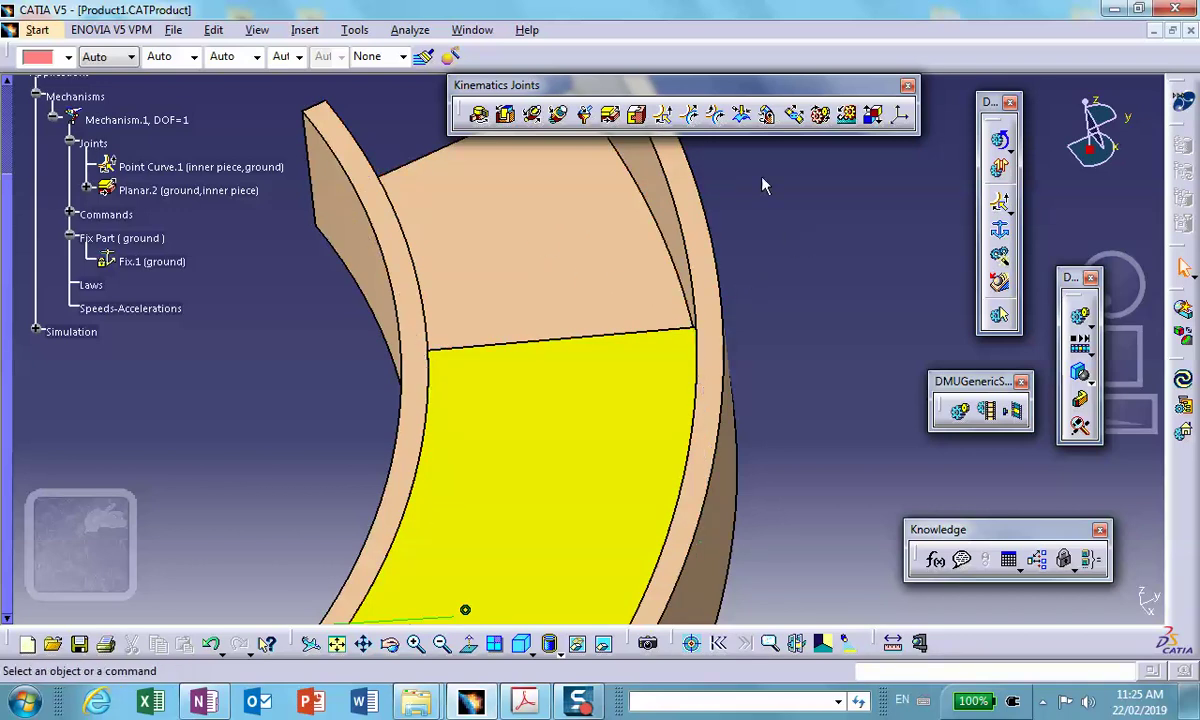
click(662, 113)
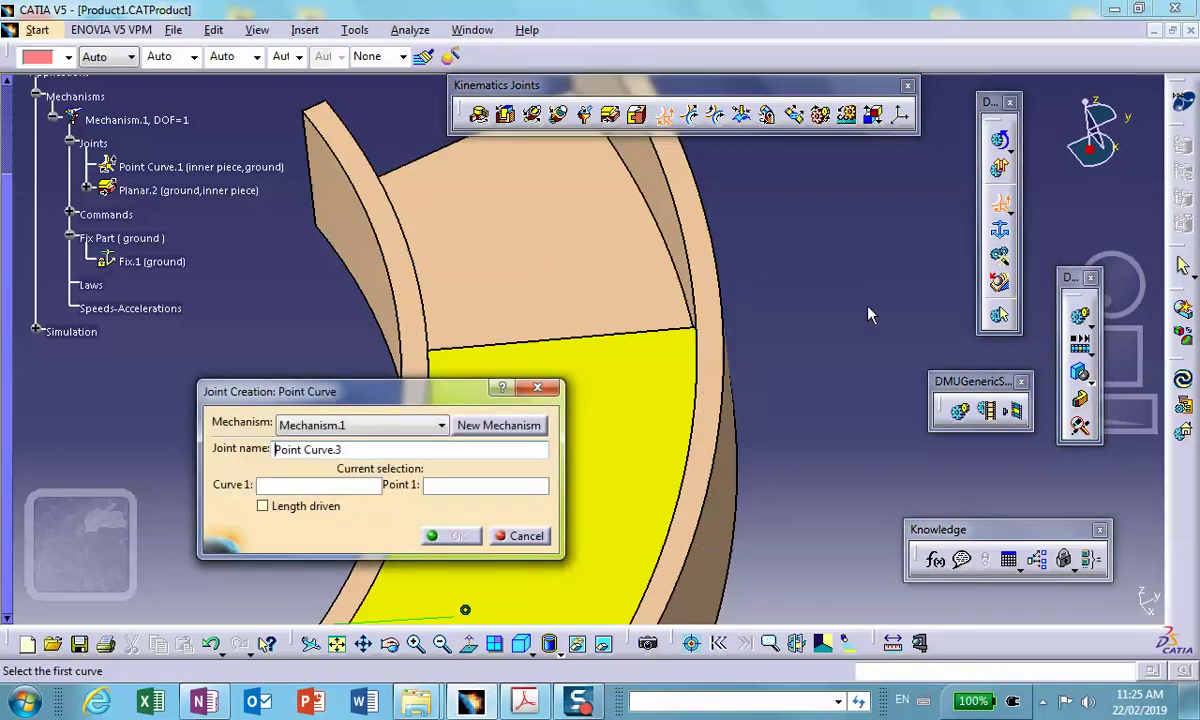
click(421, 256)
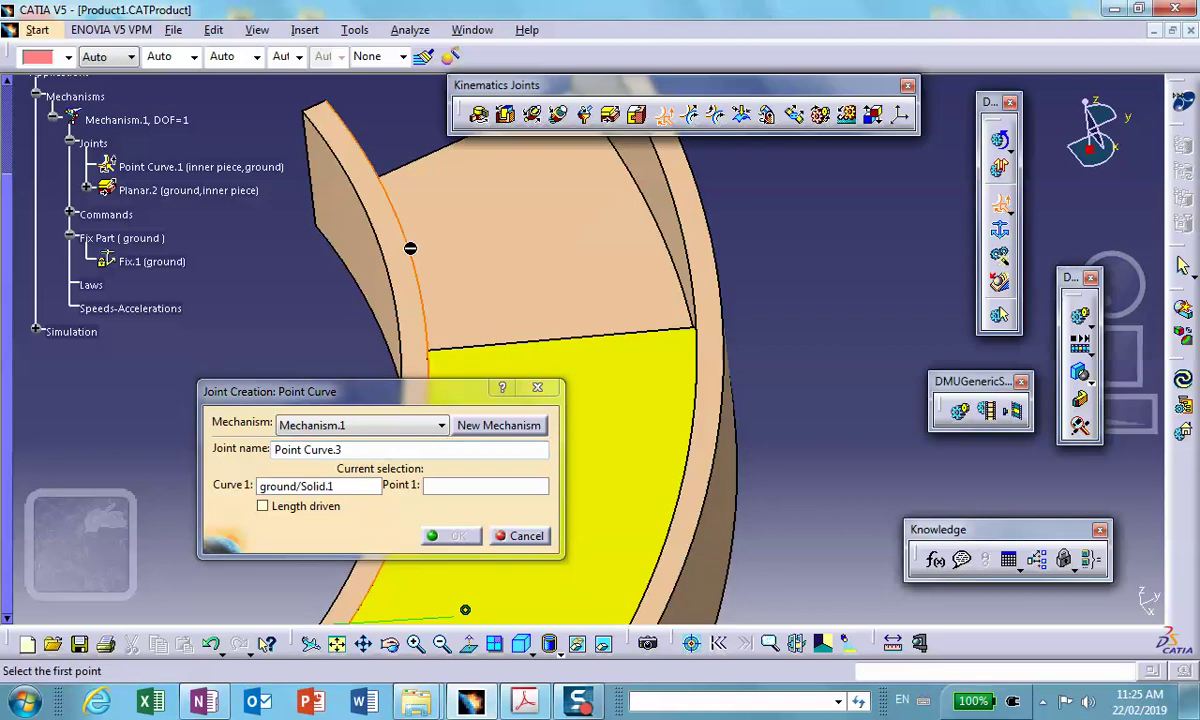
click(440, 355)
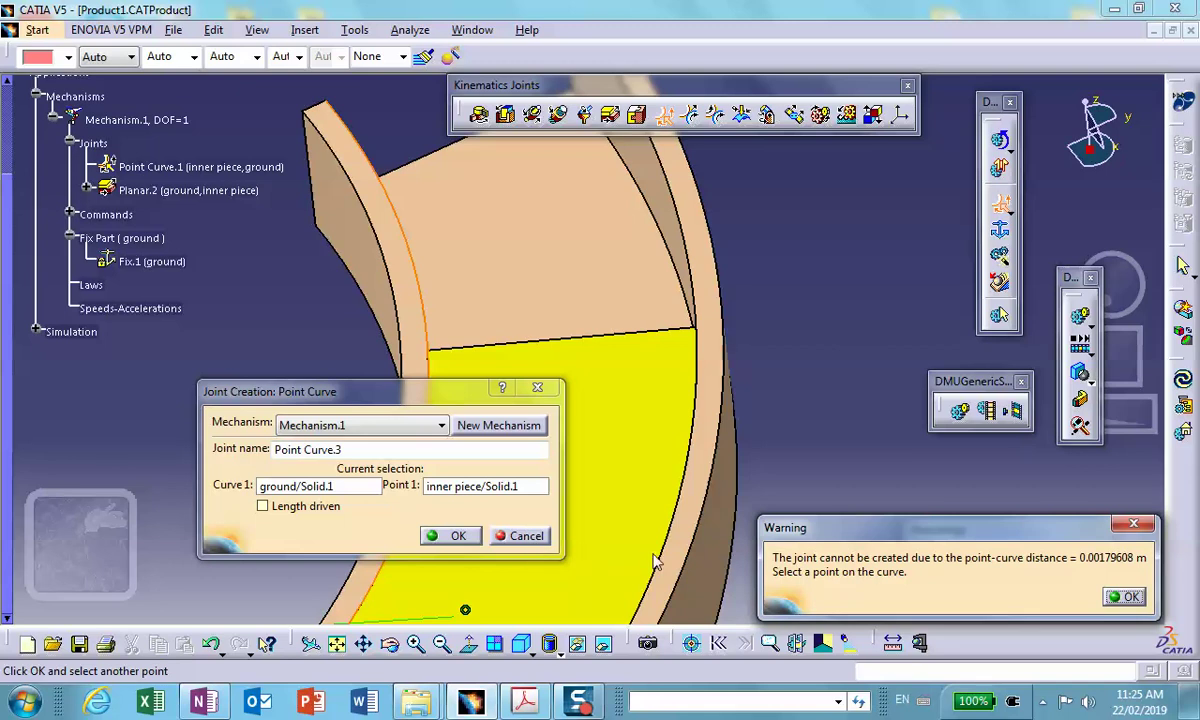
click(1115, 598)
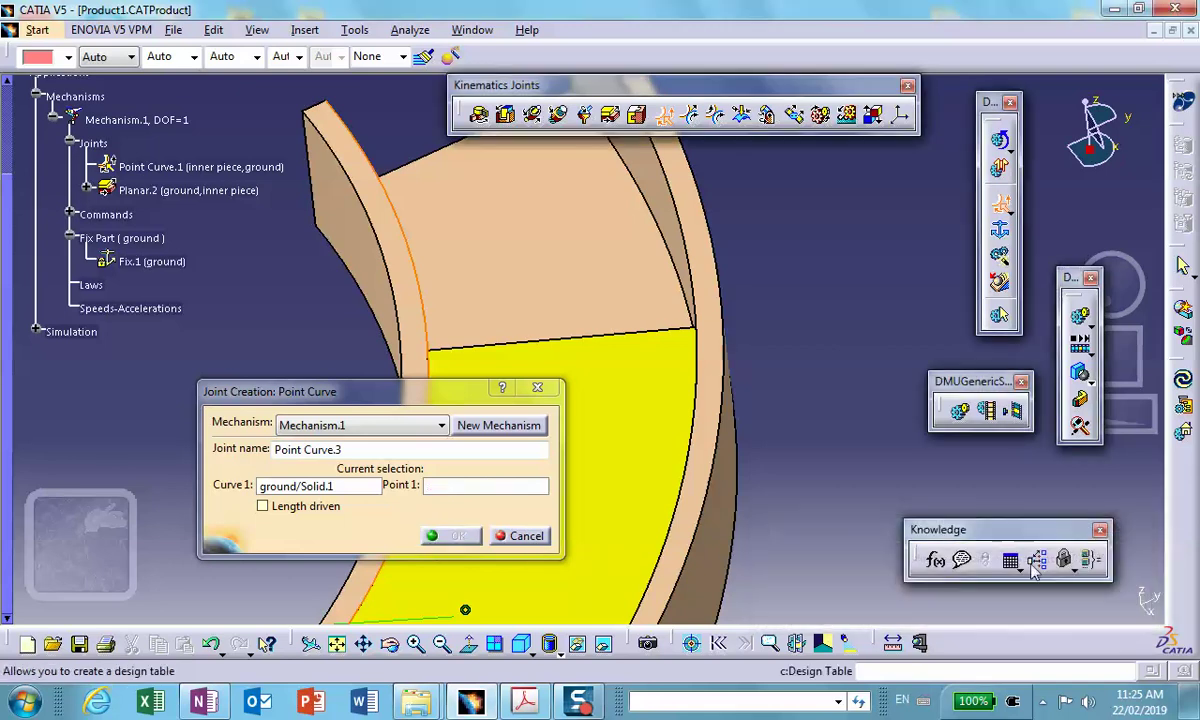
click(520, 536)
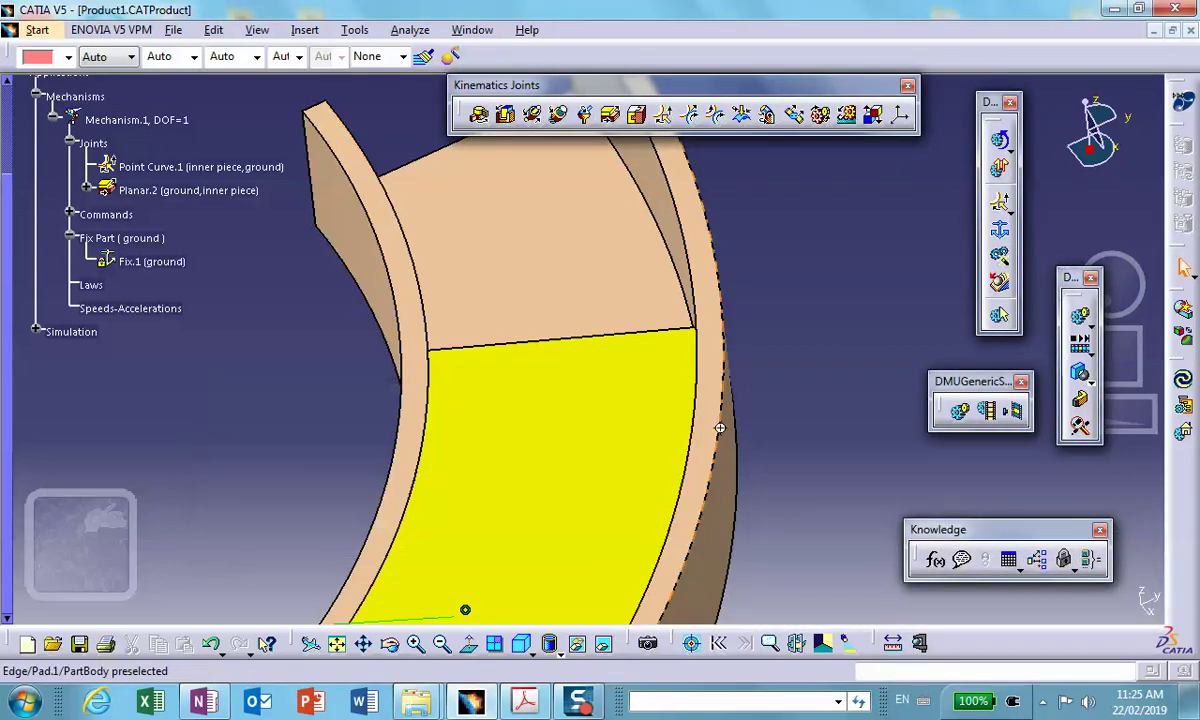
Switch the product to the Assembly Design workbench.
middle_drag(683, 408, 573, 276)
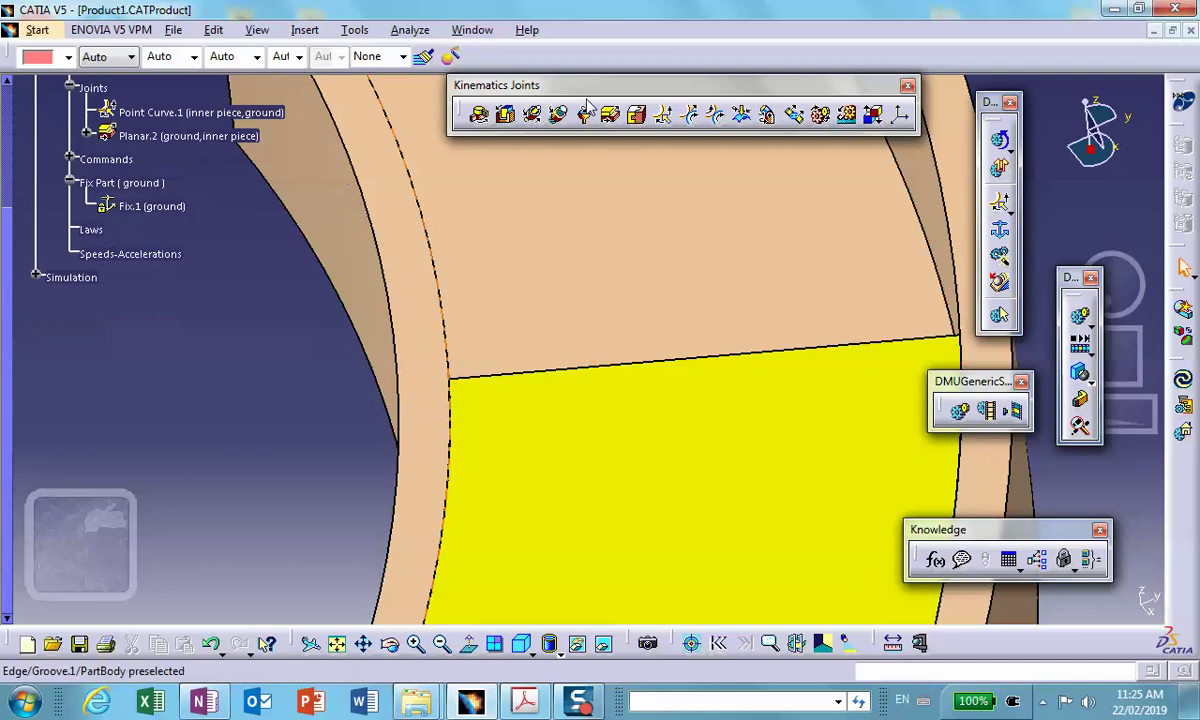
click(36, 31)
mouse_move(160, 74)
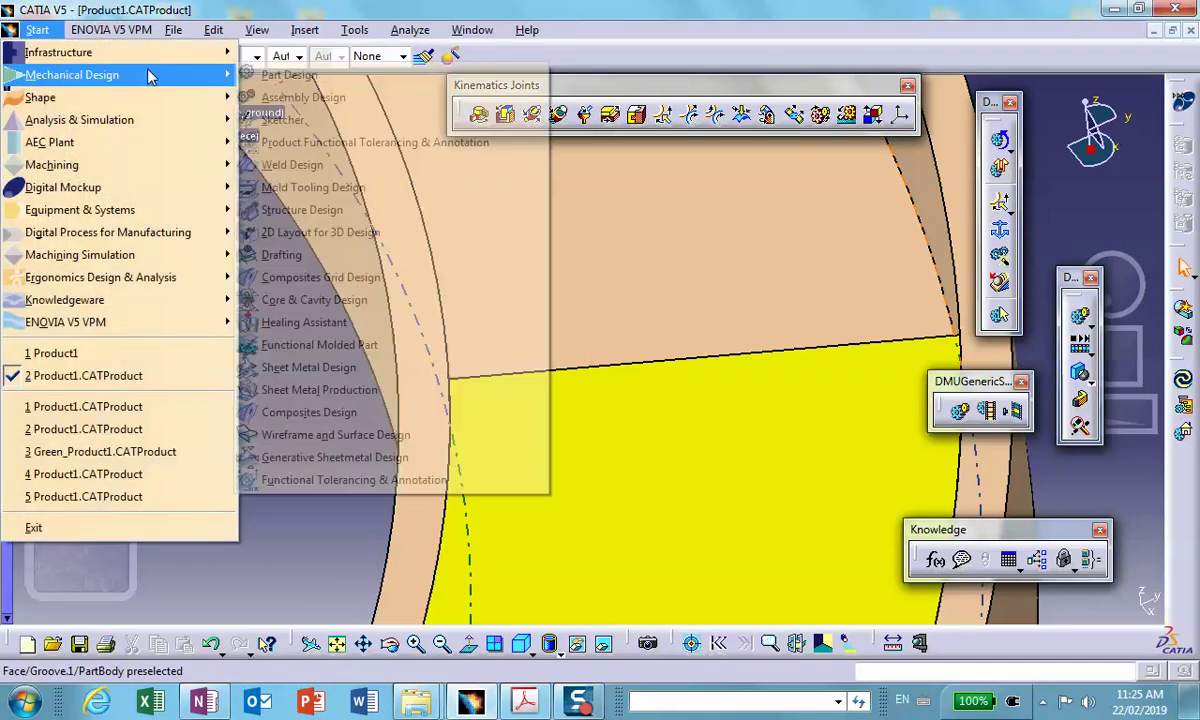
click(296, 80)
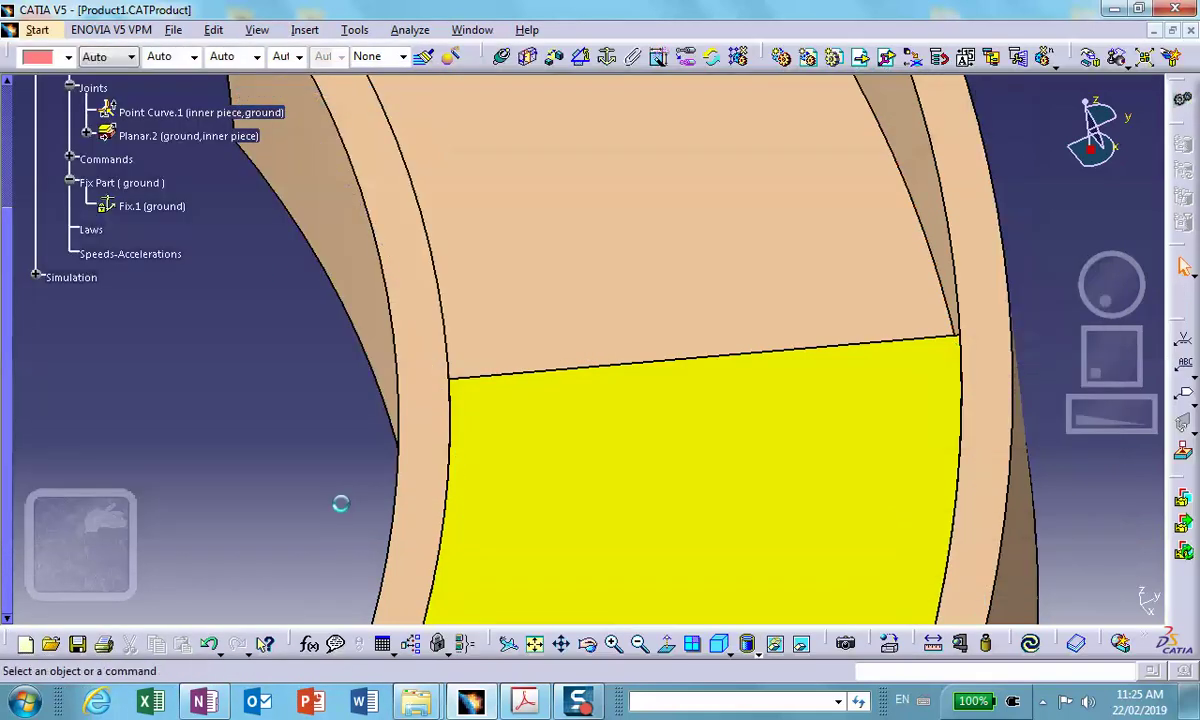
Add a coincidence constraint between the inner piece's far-end inner corner and the inner wall's groove-side edge, and update the assembly.
middle_drag(461, 415, 455, 335)
middle_drag(472, 279, 332, 410)
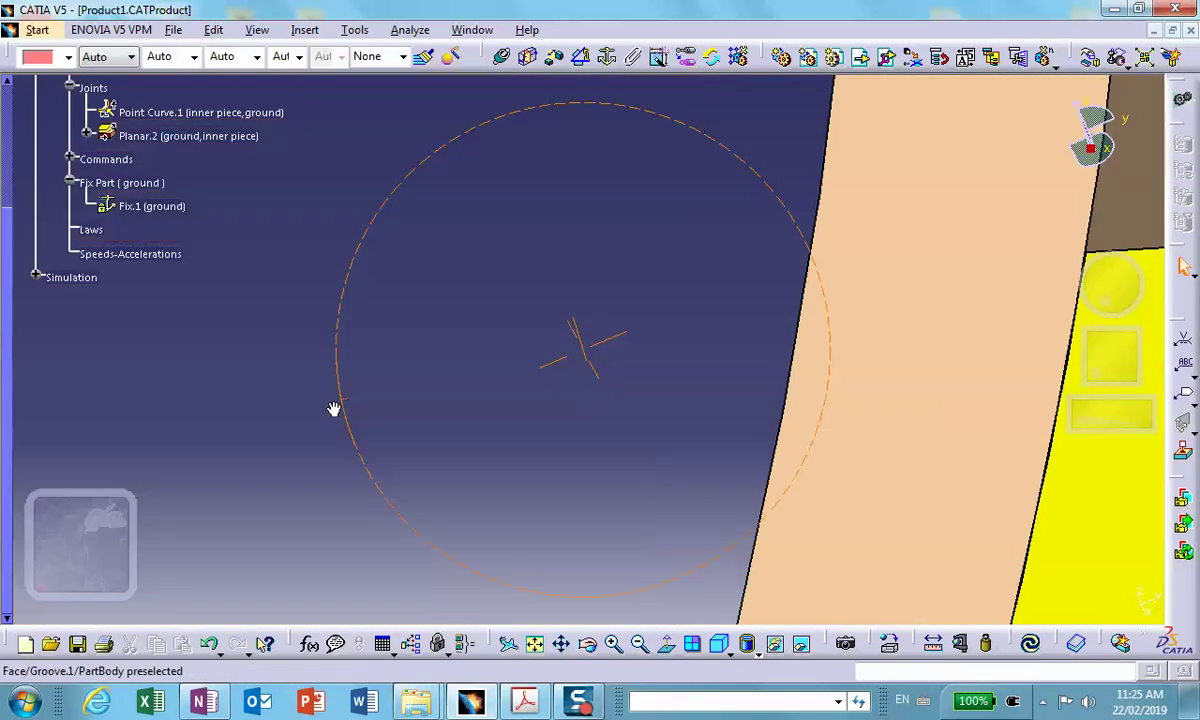
middle_drag(616, 450, 98, 558)
middle_click(621, 423)
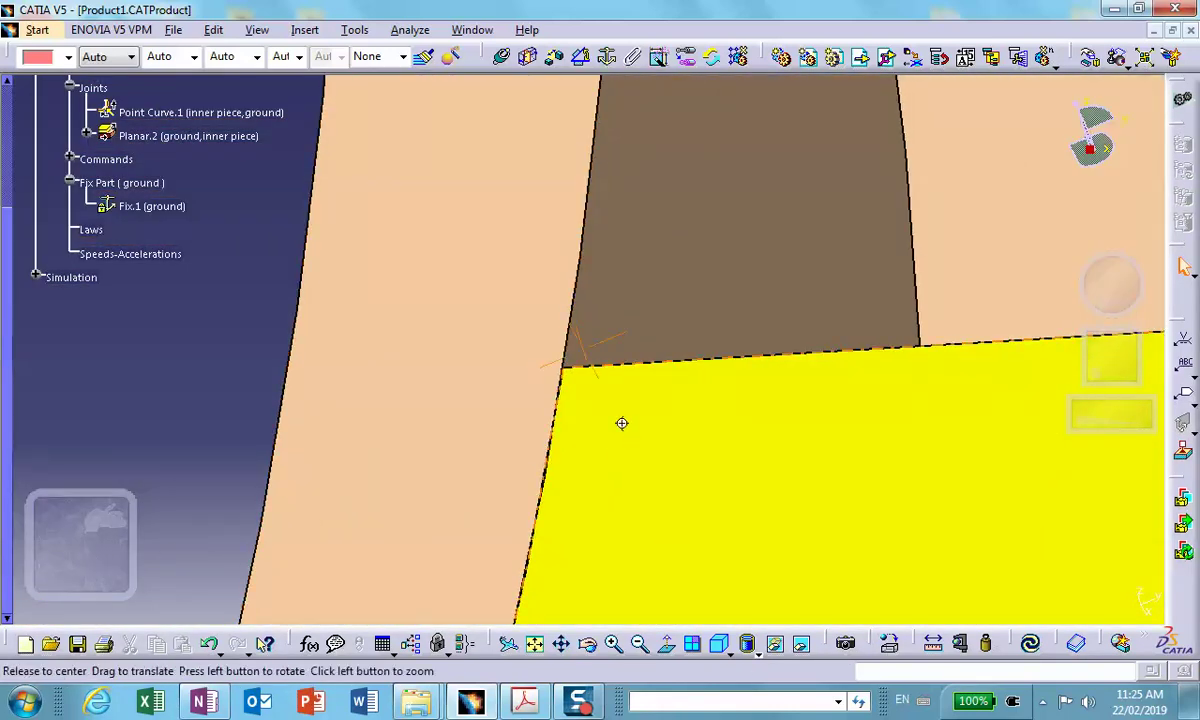
middle_drag(603, 372, 436, 325)
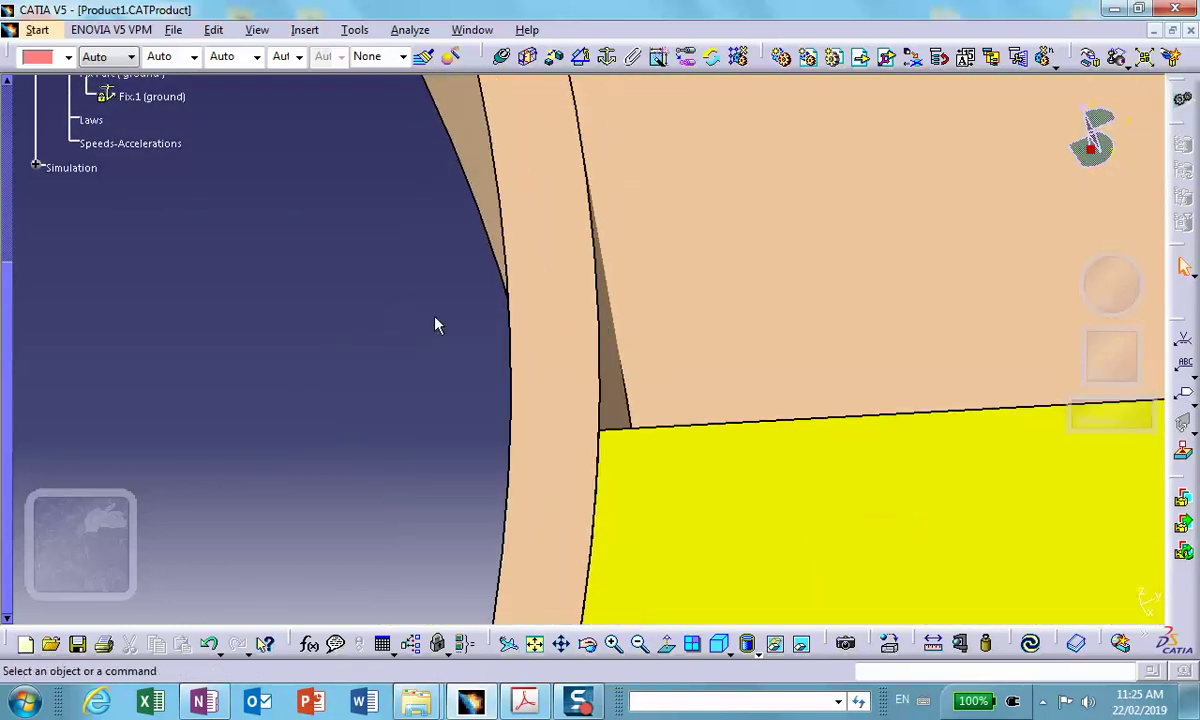
click(525, 57)
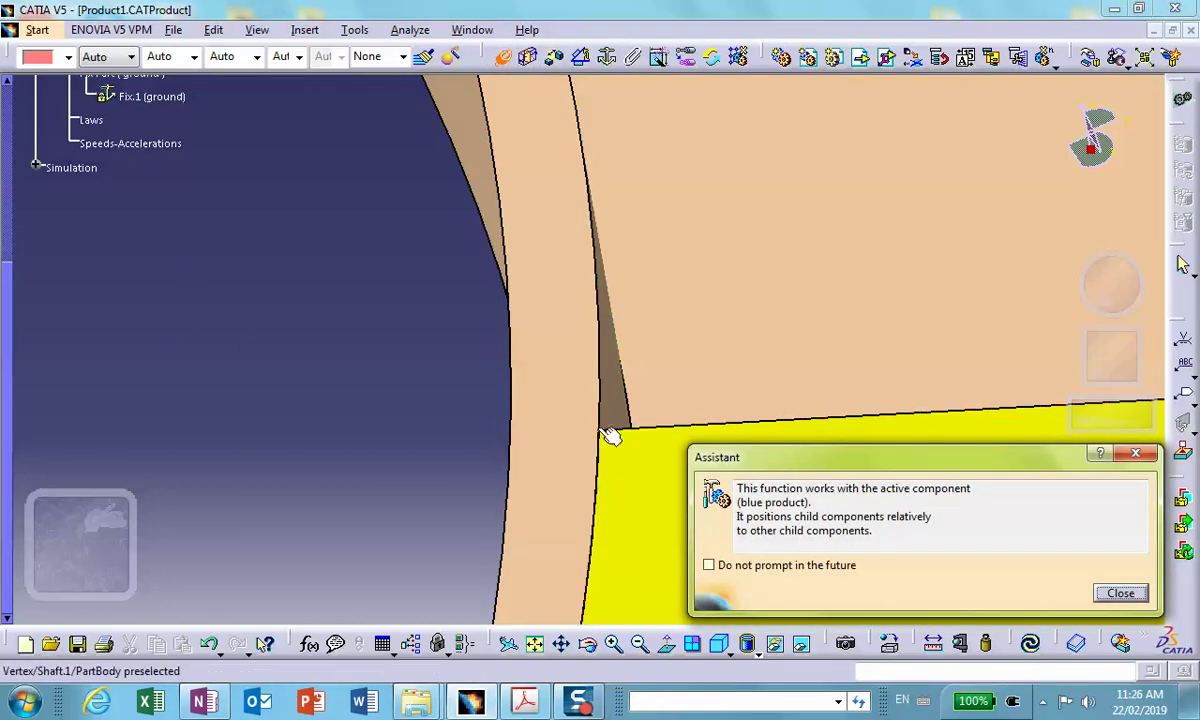
click(610, 437)
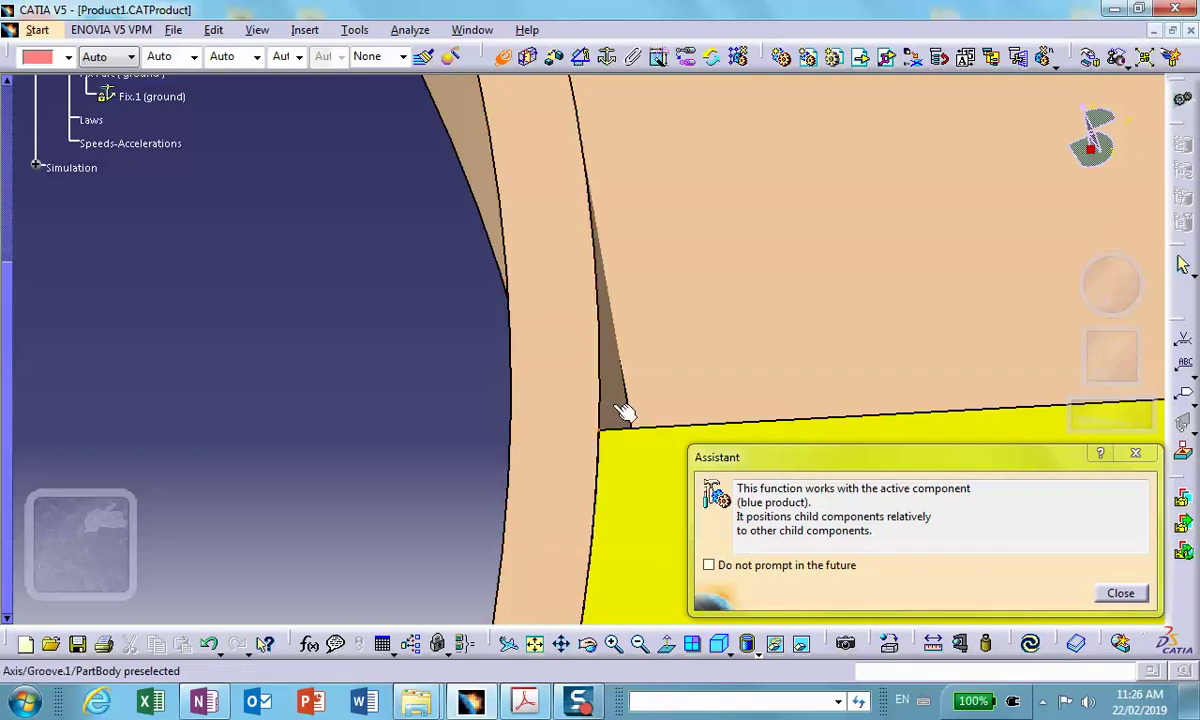
click(578, 402)
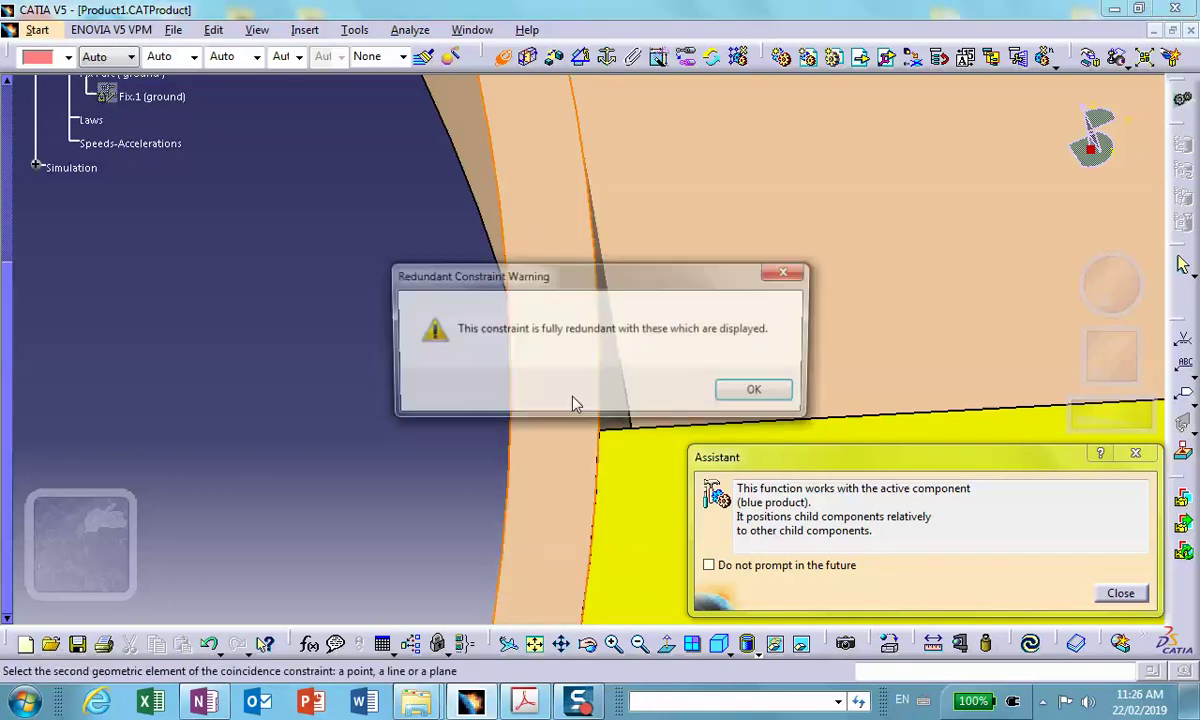
click(757, 395)
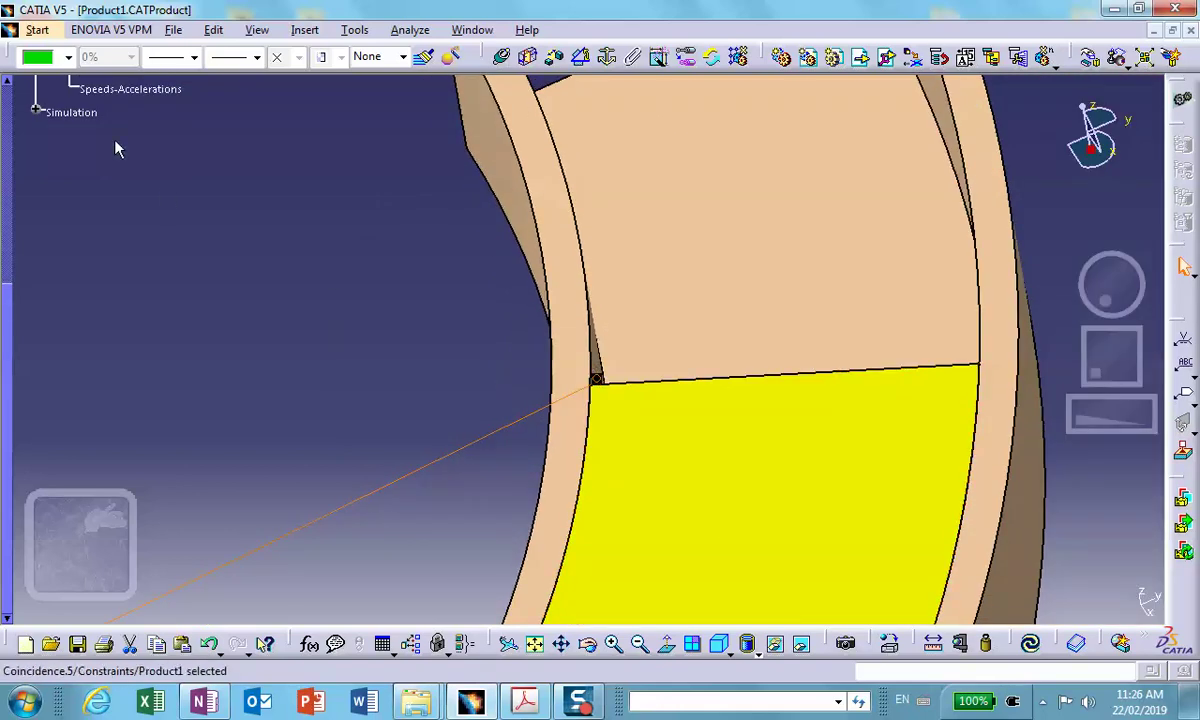
scroll(118, 165, up, 2)
scroll(310, 265, up, 2)
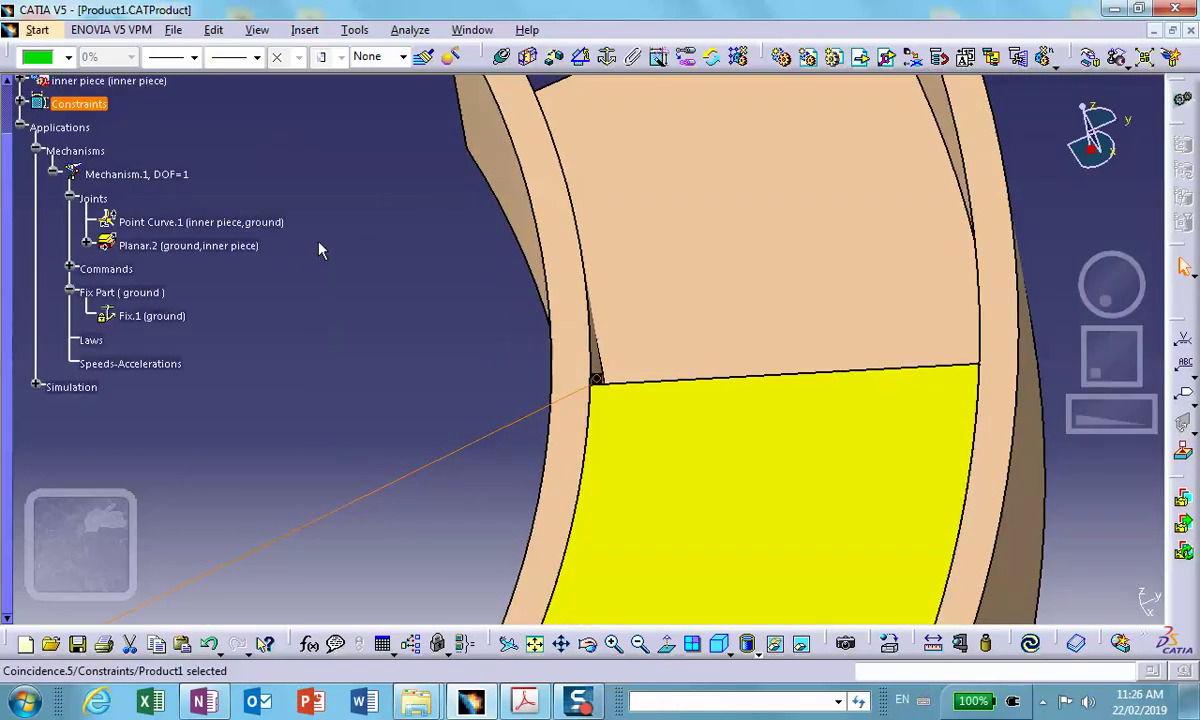
click(1022, 645)
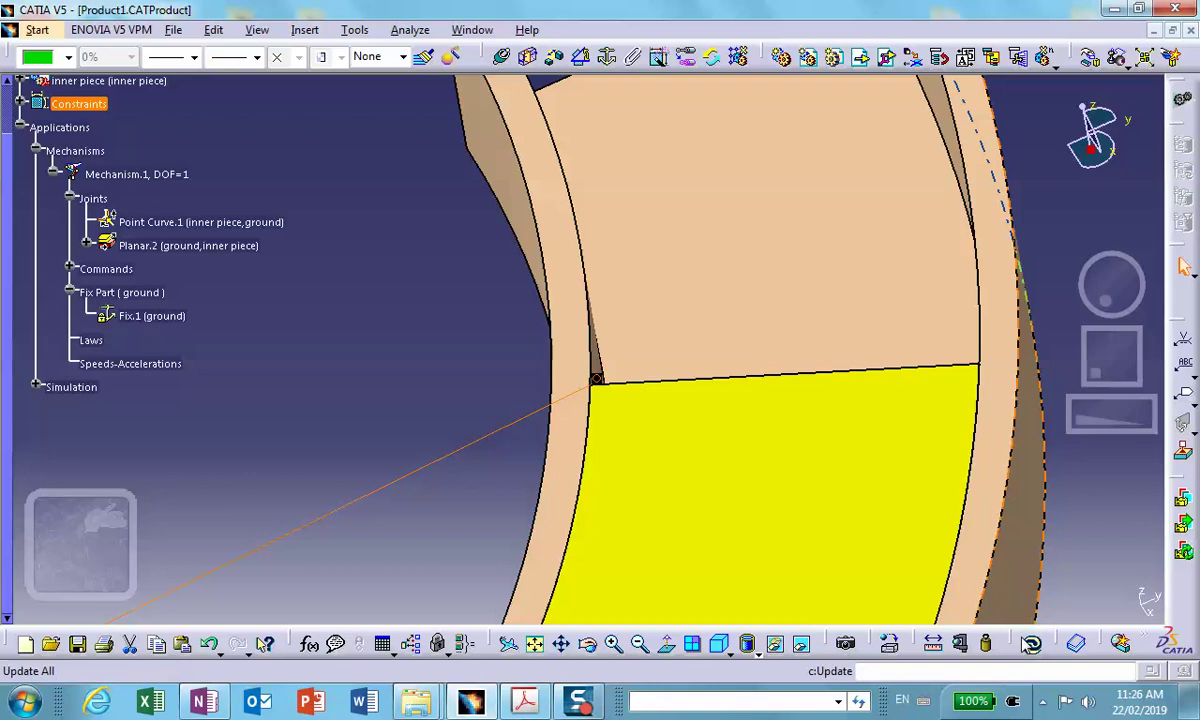
Switch the product to the DMU Kinematics workbench.
middle_drag(213, 285, 380, 350)
click(37, 30)
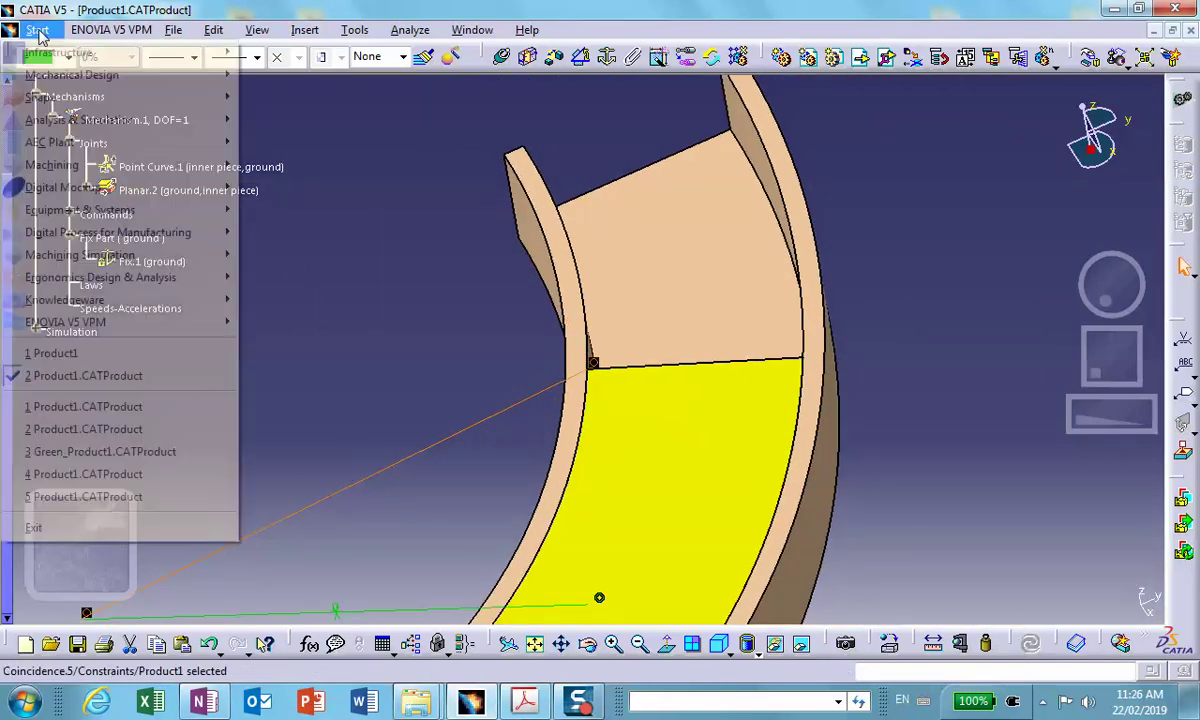
mouse_move(82, 196)
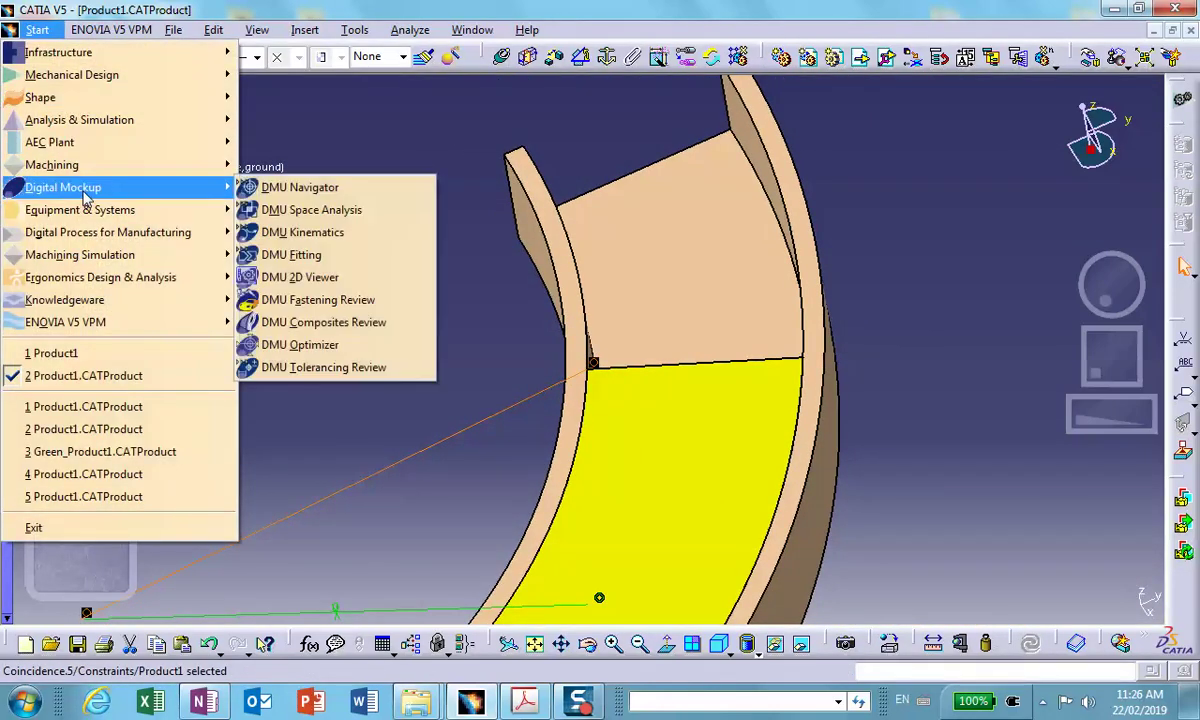
click(295, 232)
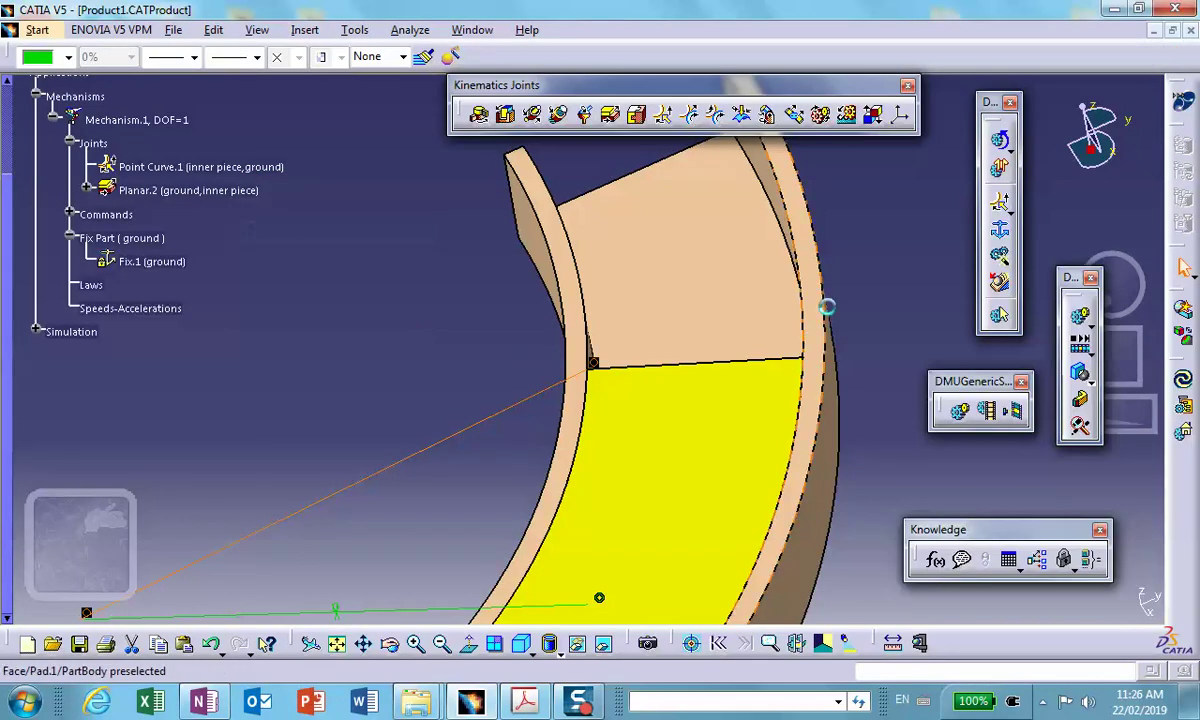
Create a point curve joint between the inner wall's groove-side edge and the inner piece's far-end inner corner, hiding the ground to pick the corner.
click(664, 116)
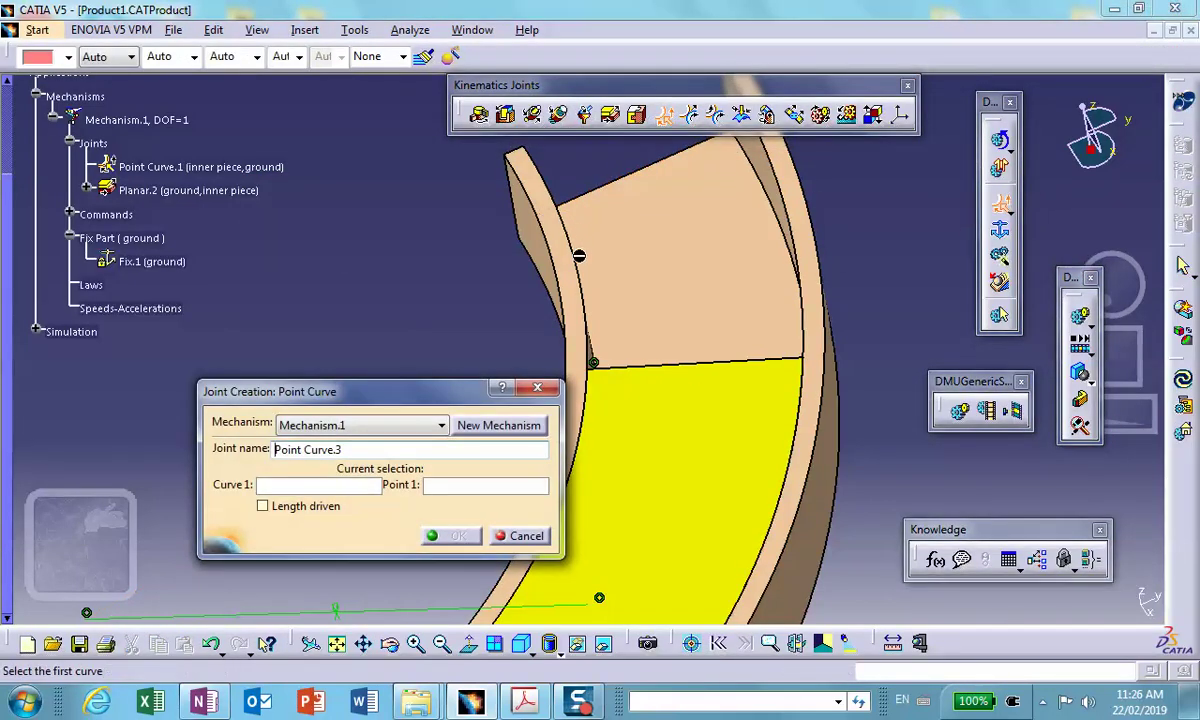
click(583, 274)
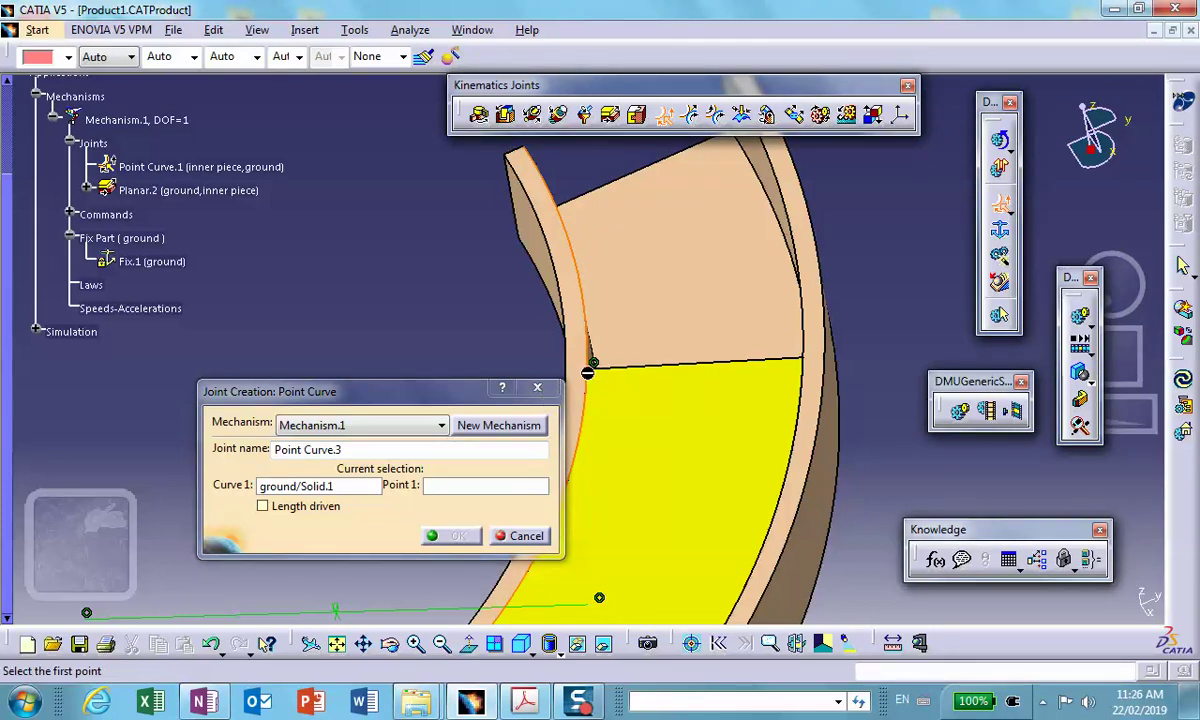
middle_drag(588, 372, 593, 278)
right_click(537, 235)
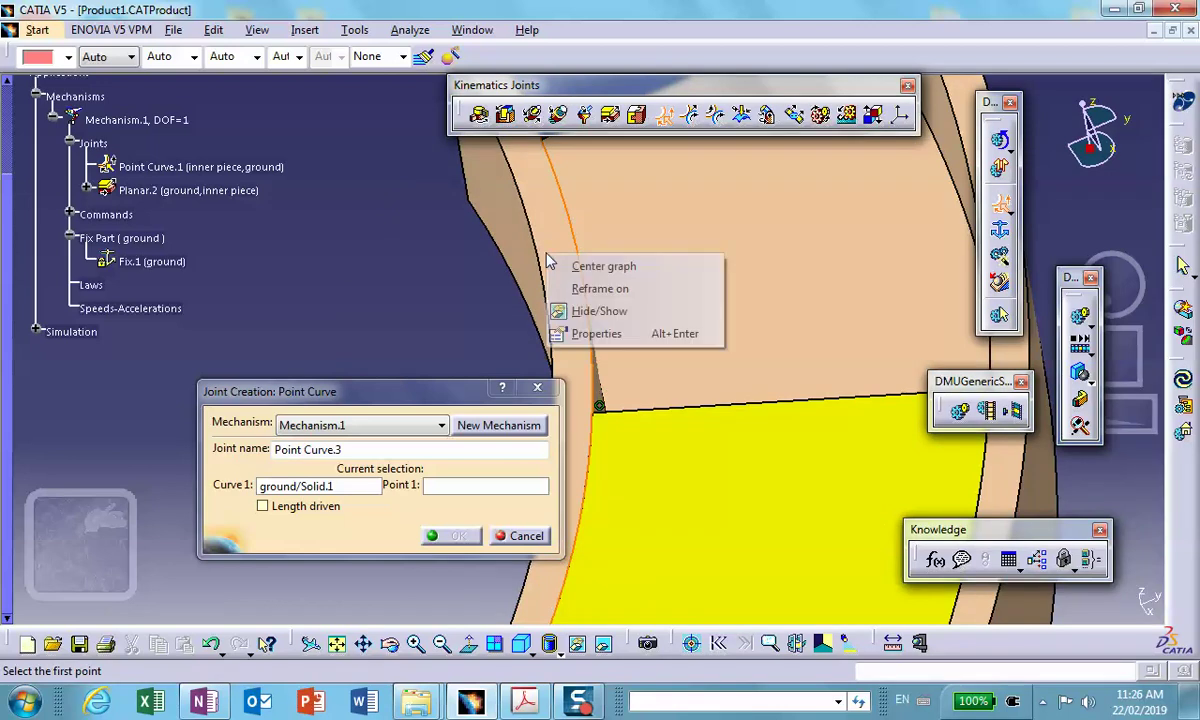
click(585, 311)
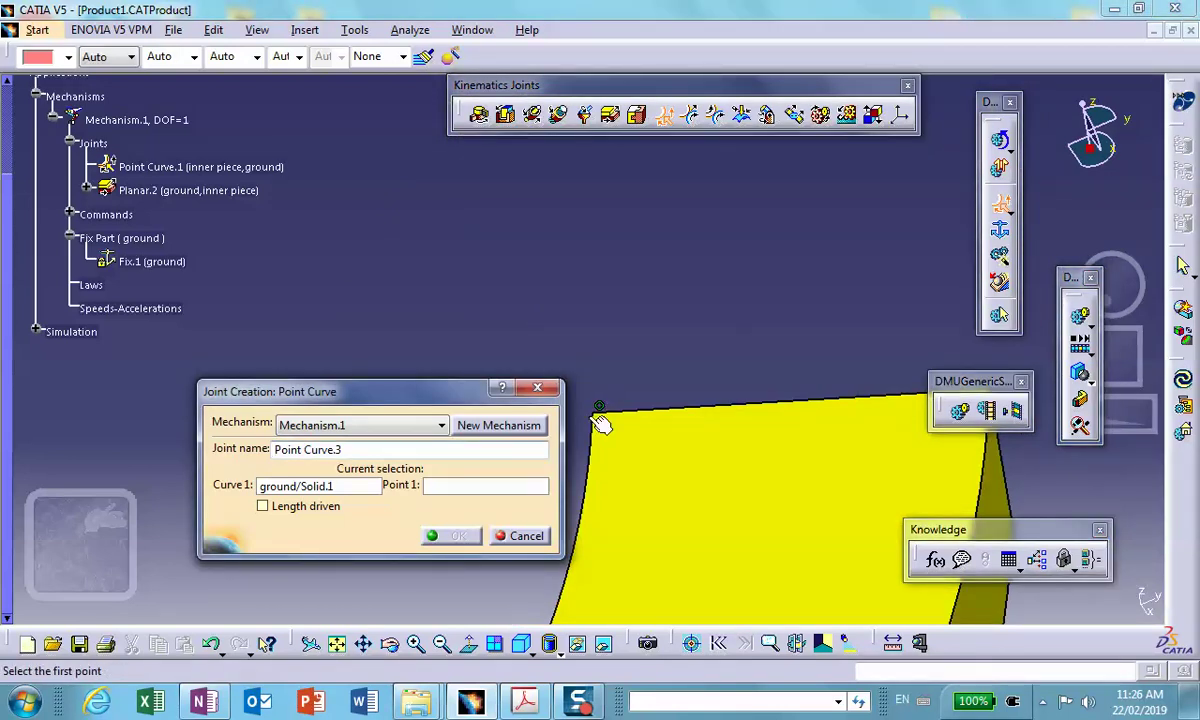
click(601, 419)
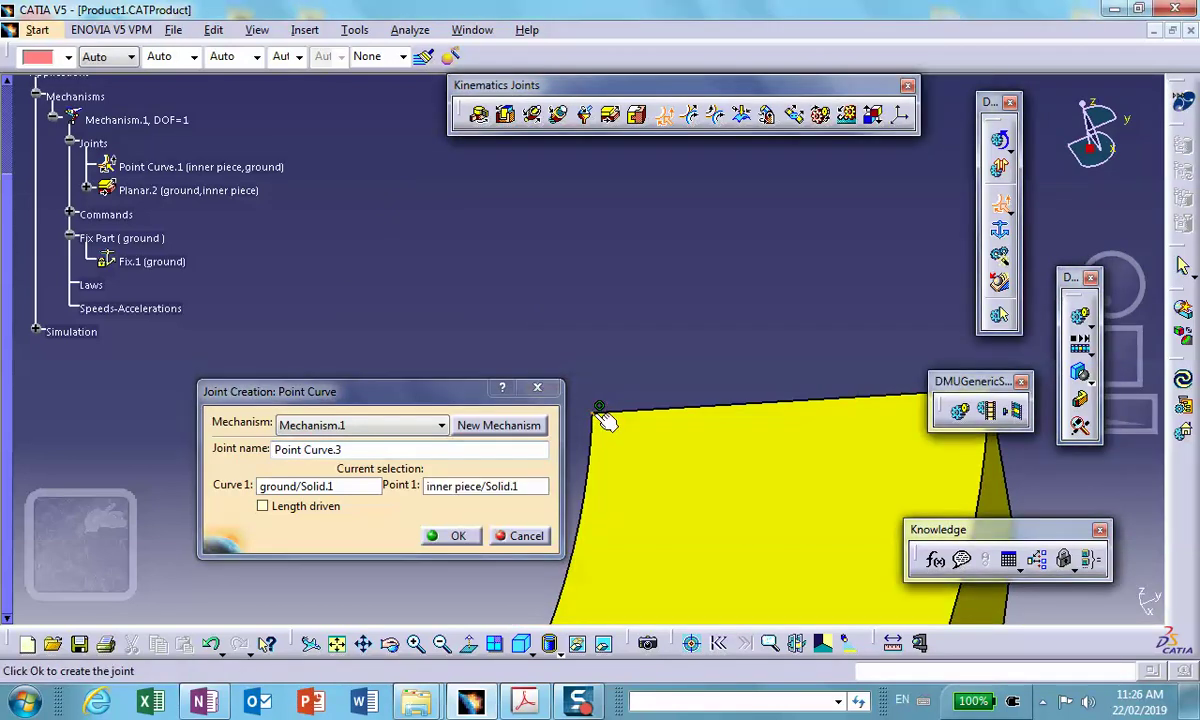
click(456, 537)
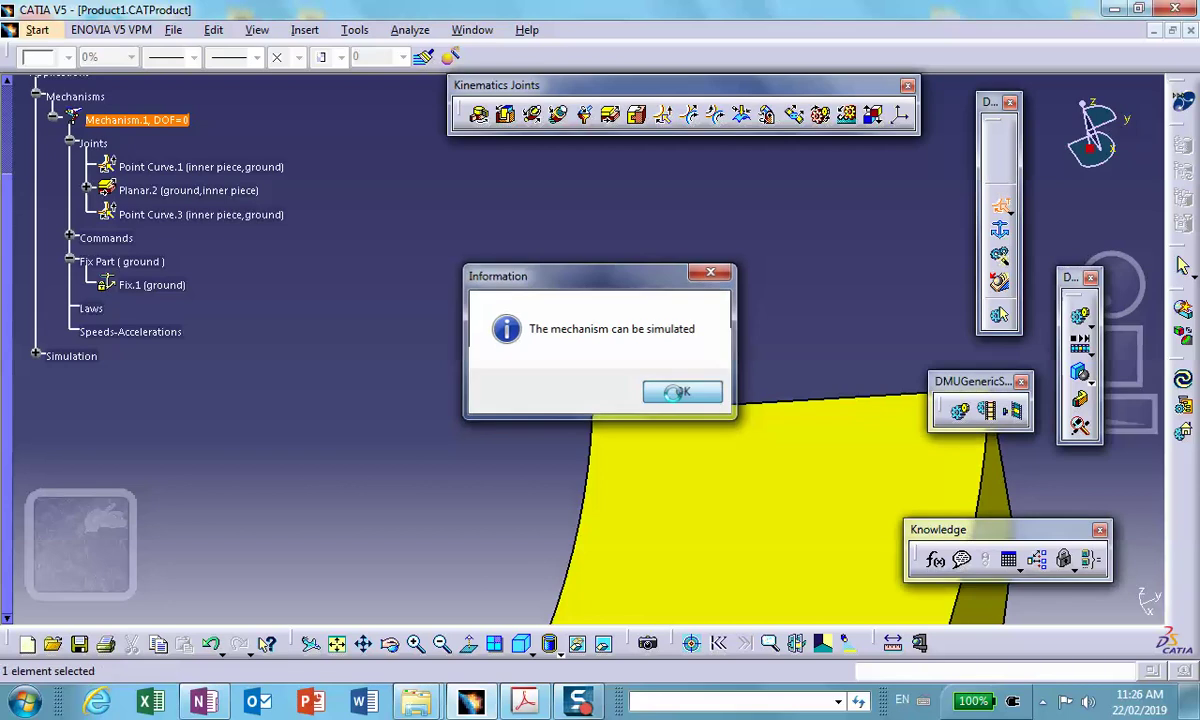
click(685, 390)
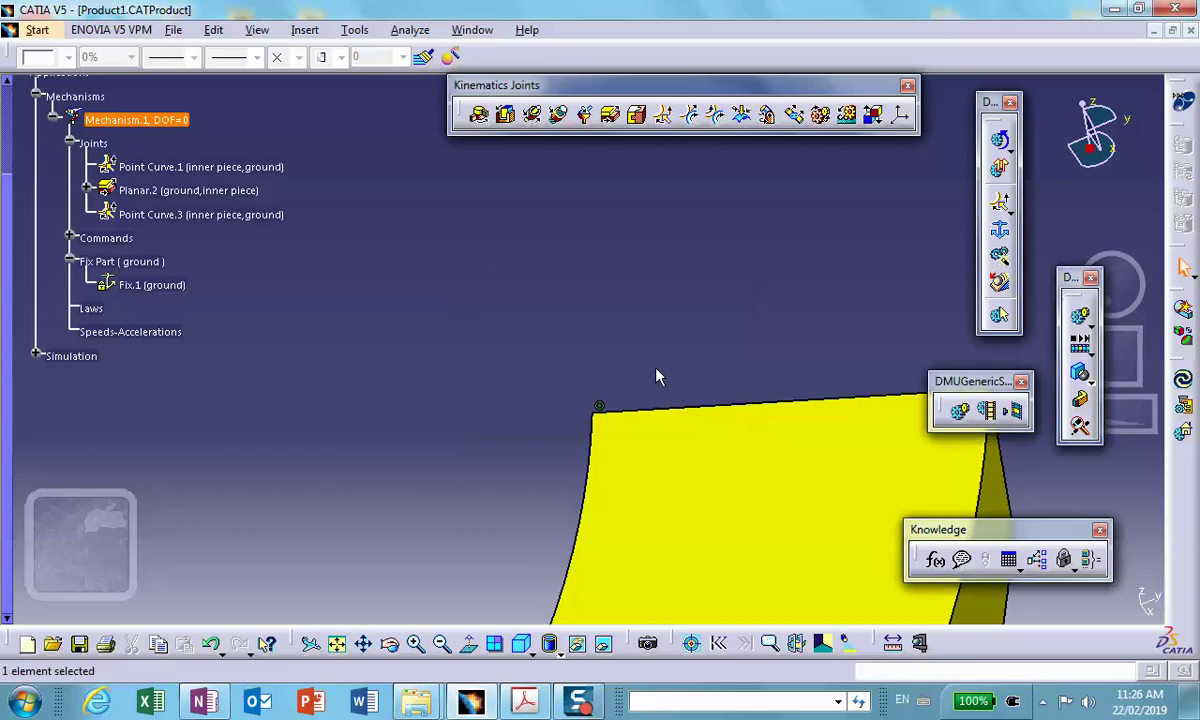
Restore the hidden ground part to the visible space.
click(599, 408)
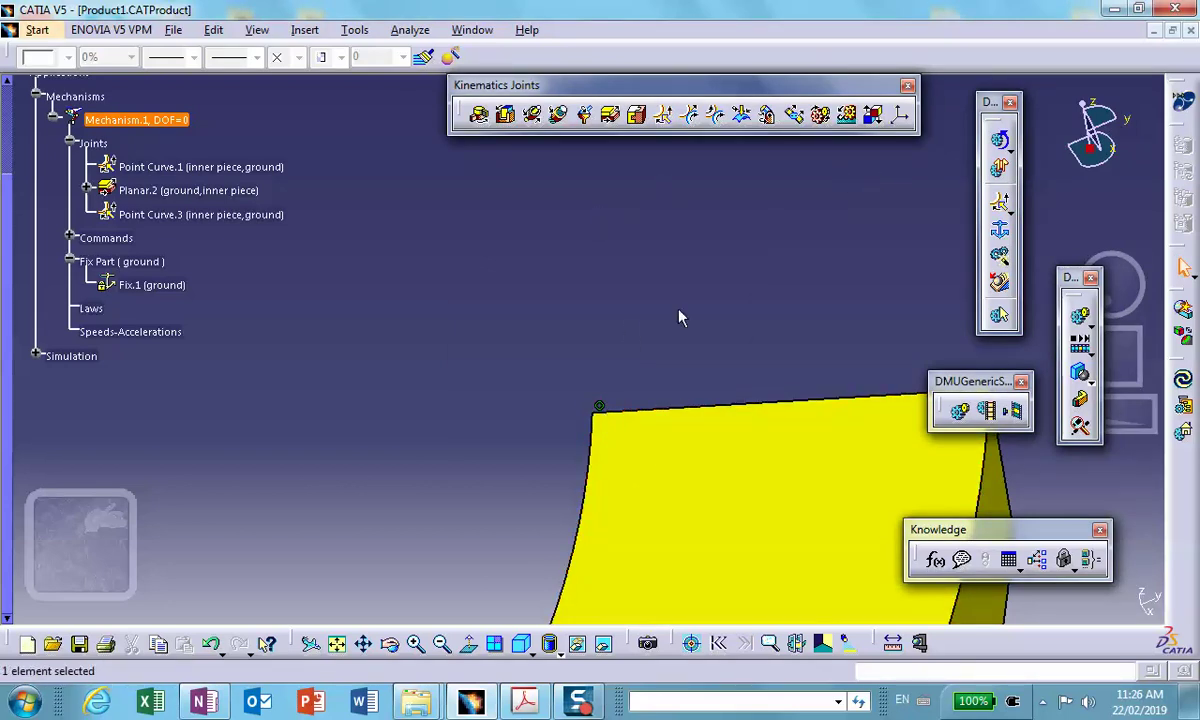
click(599, 409)
click(605, 646)
right_click(745, 293)
click(790, 347)
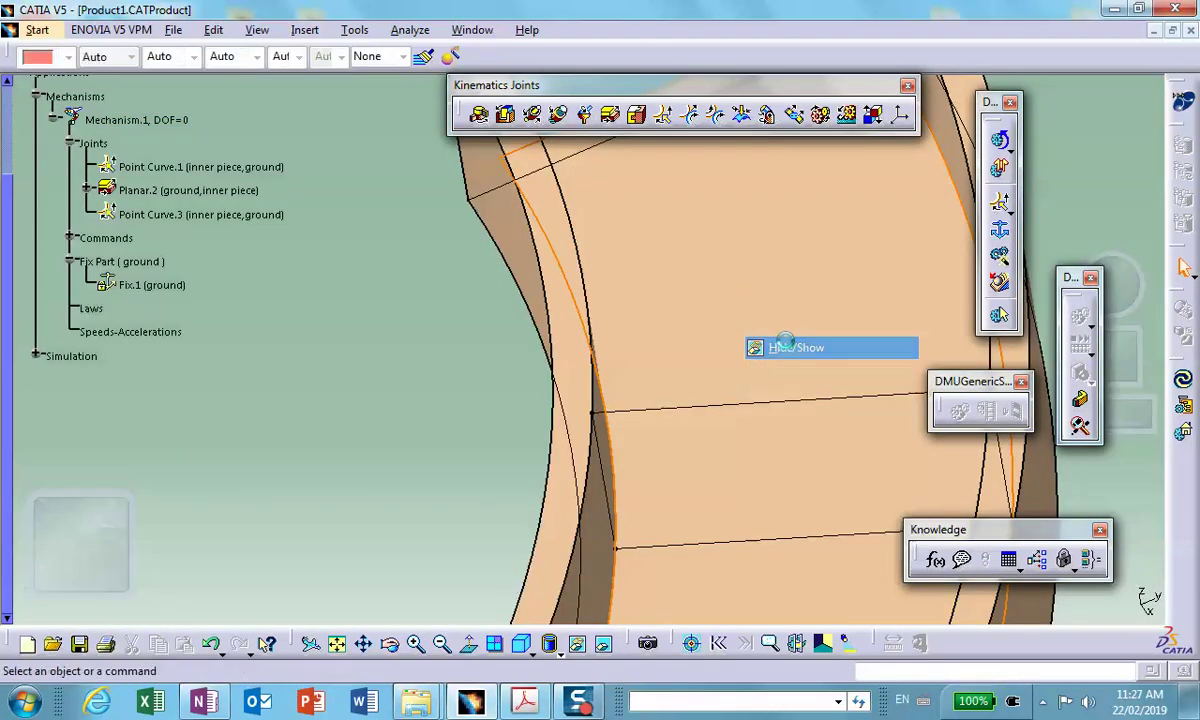
click(603, 644)
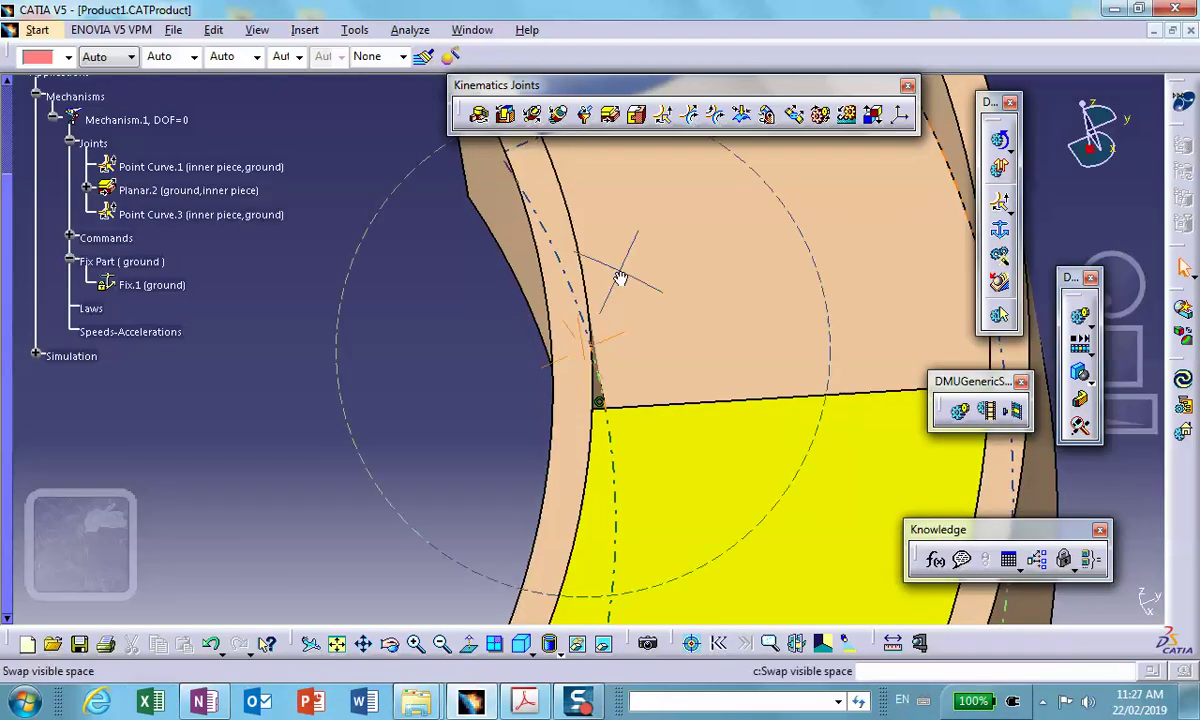
Check the length-driven setting and joint limits of Point Curve.1.
middle_drag(620, 278, 484, 357)
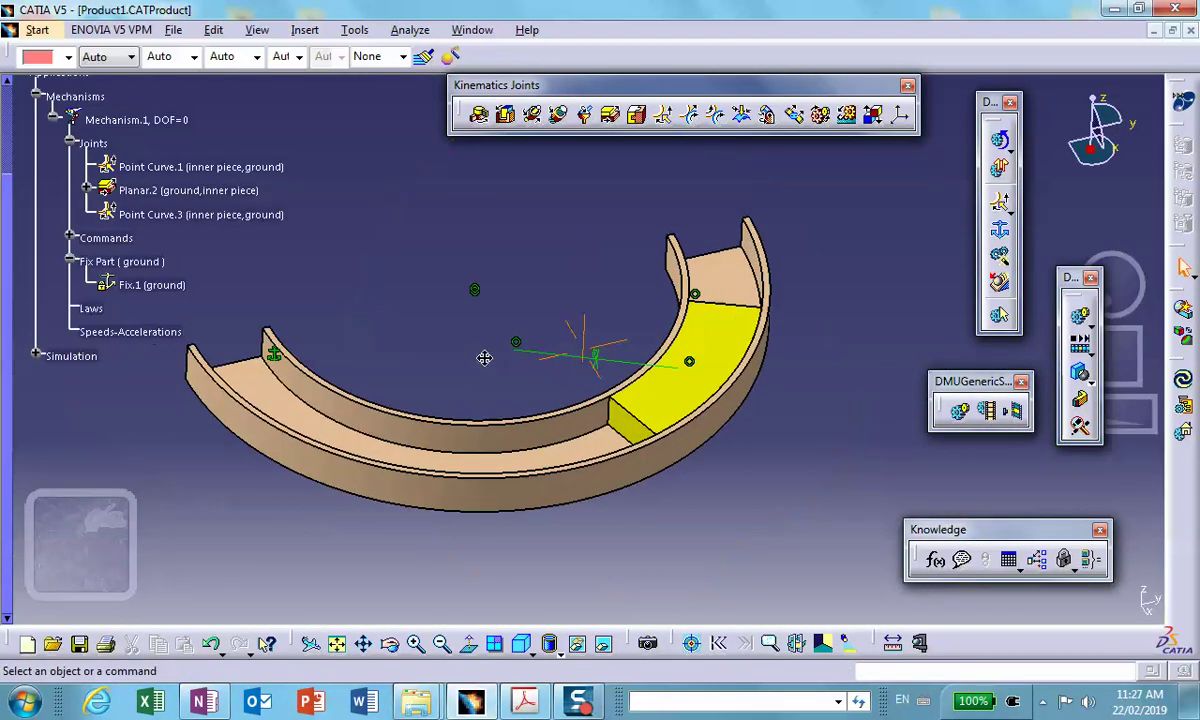
scroll(159, 84, down, 2)
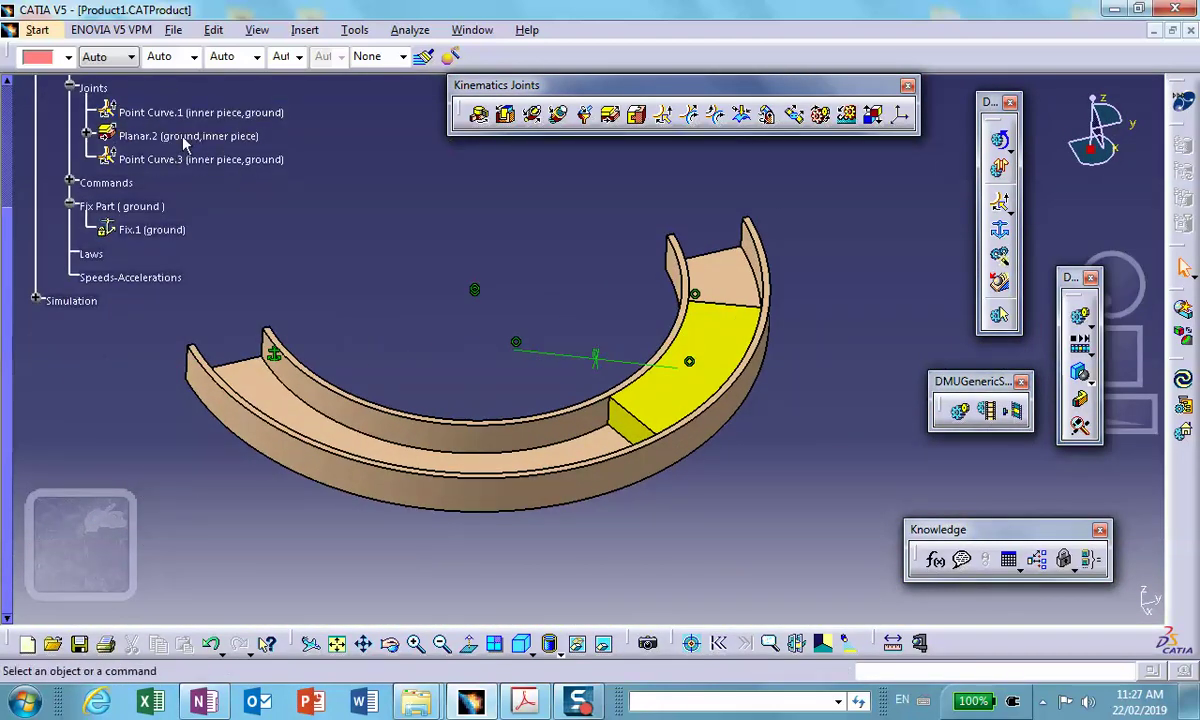
double_click(209, 114)
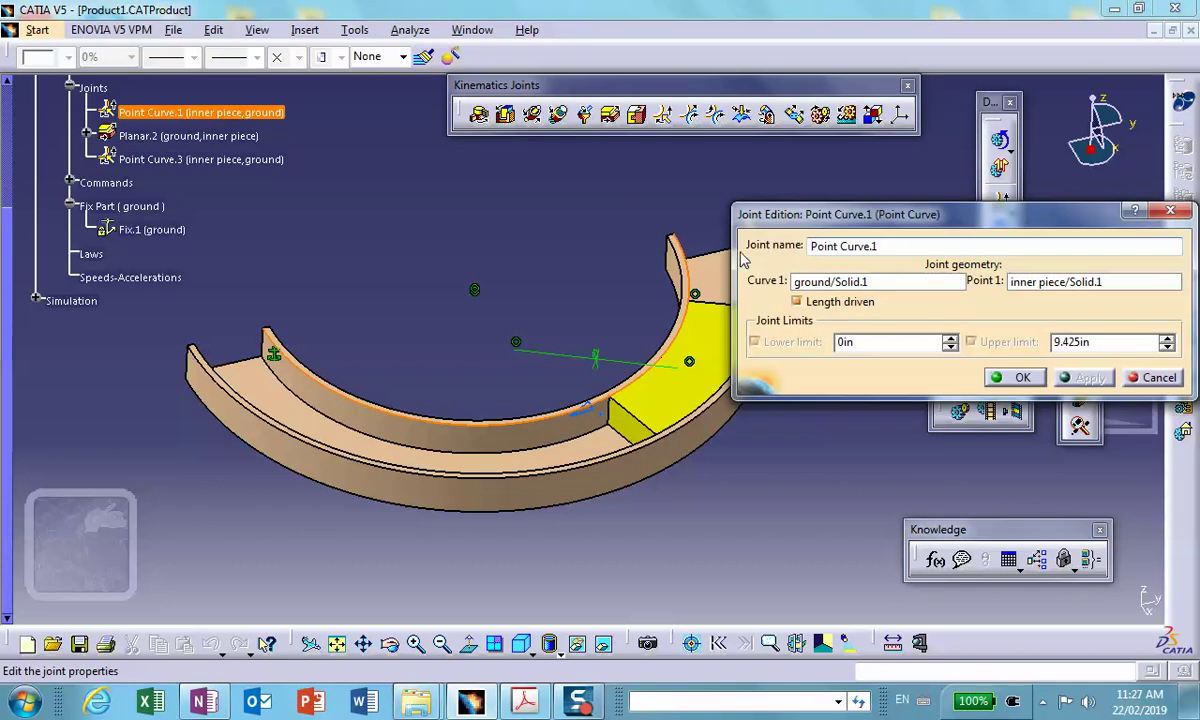
click(1015, 377)
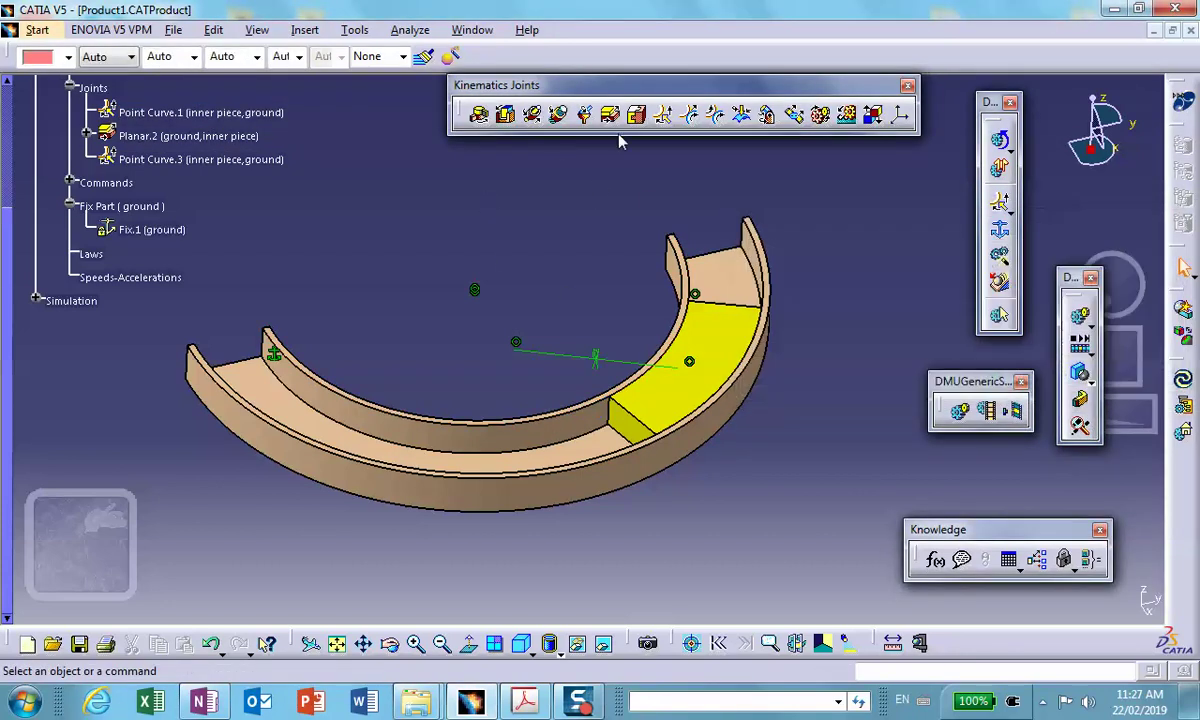
Simulate Mechanism.1 by moving Command.1 to 0 and then to about 5, and close the simulation.
click(1000, 143)
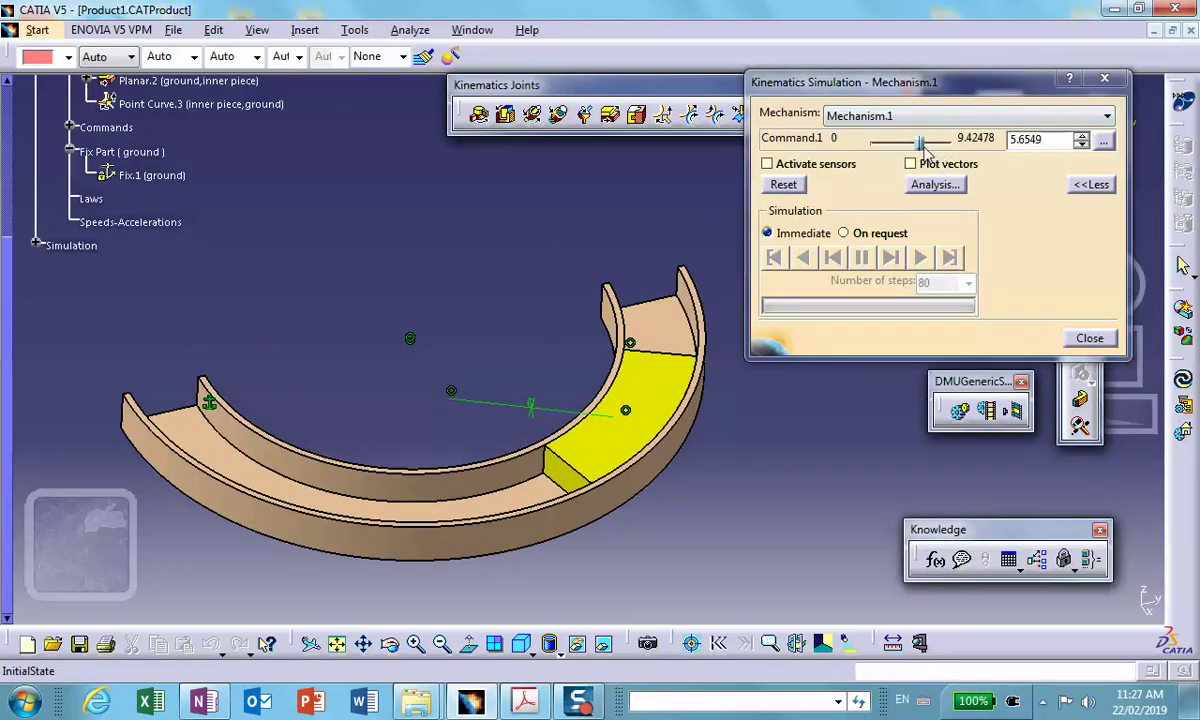
drag(926, 150, 875, 147)
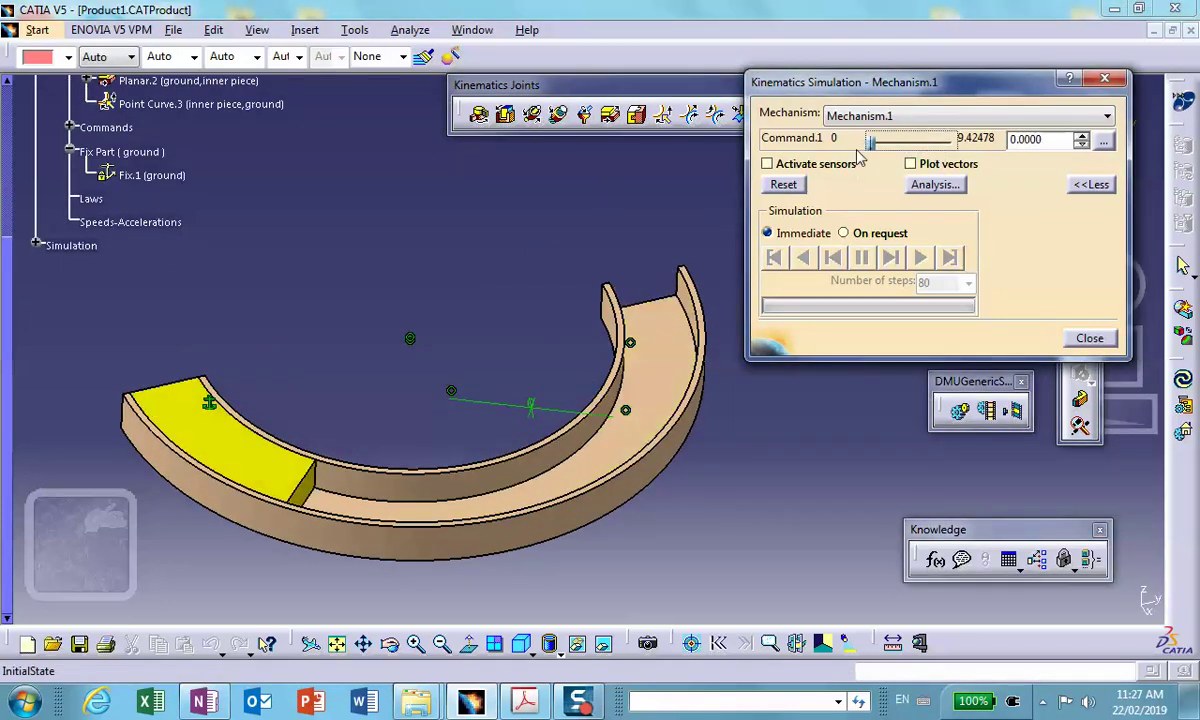
drag(870, 143, 914, 158)
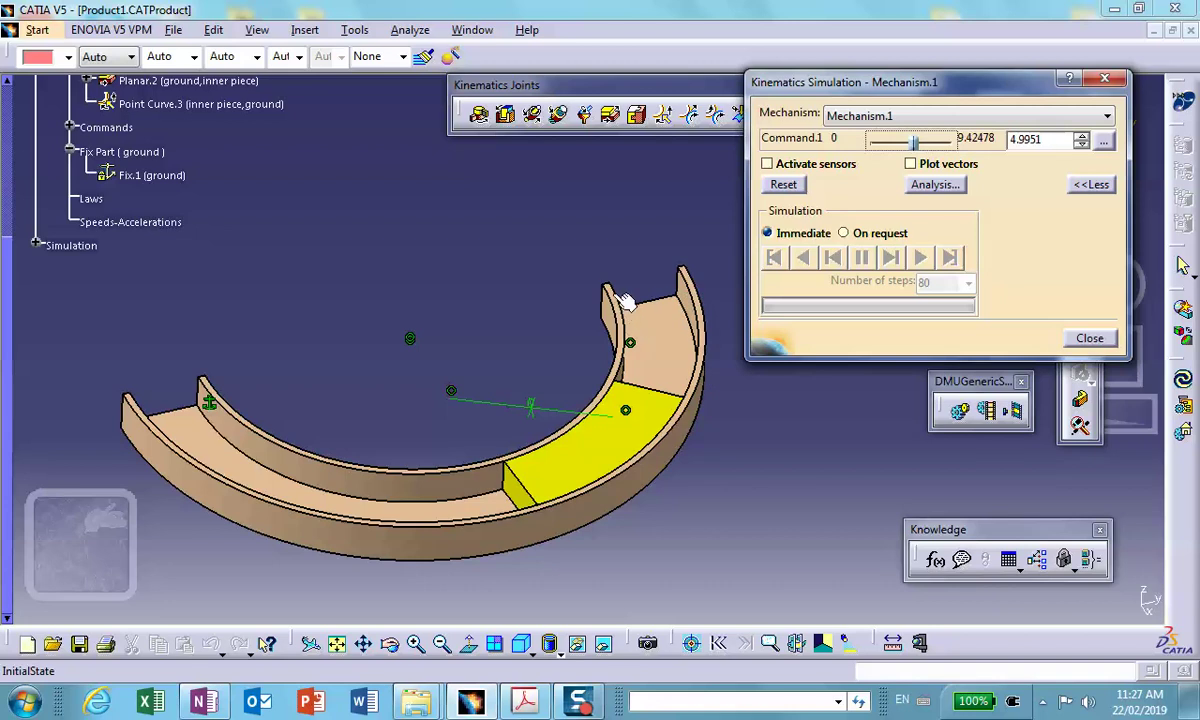
click(1052, 330)
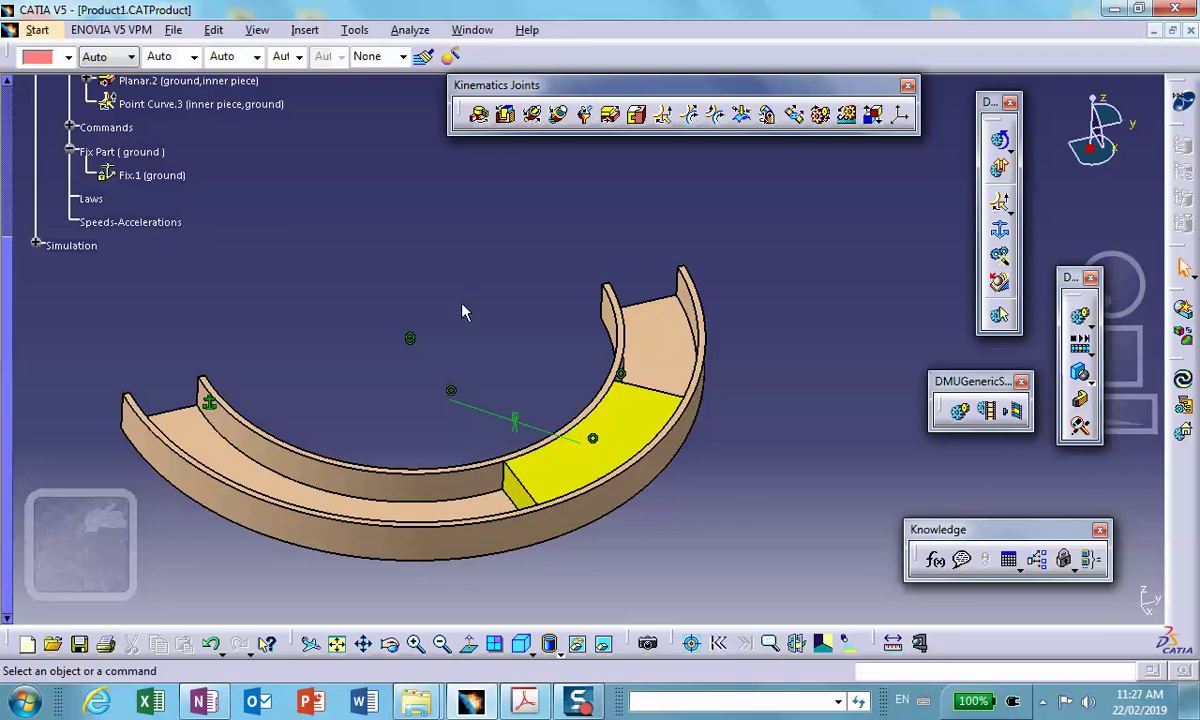
Delete the Point Curve.3 joint from Mechanism.1.
scroll(250, 250, up, 3)
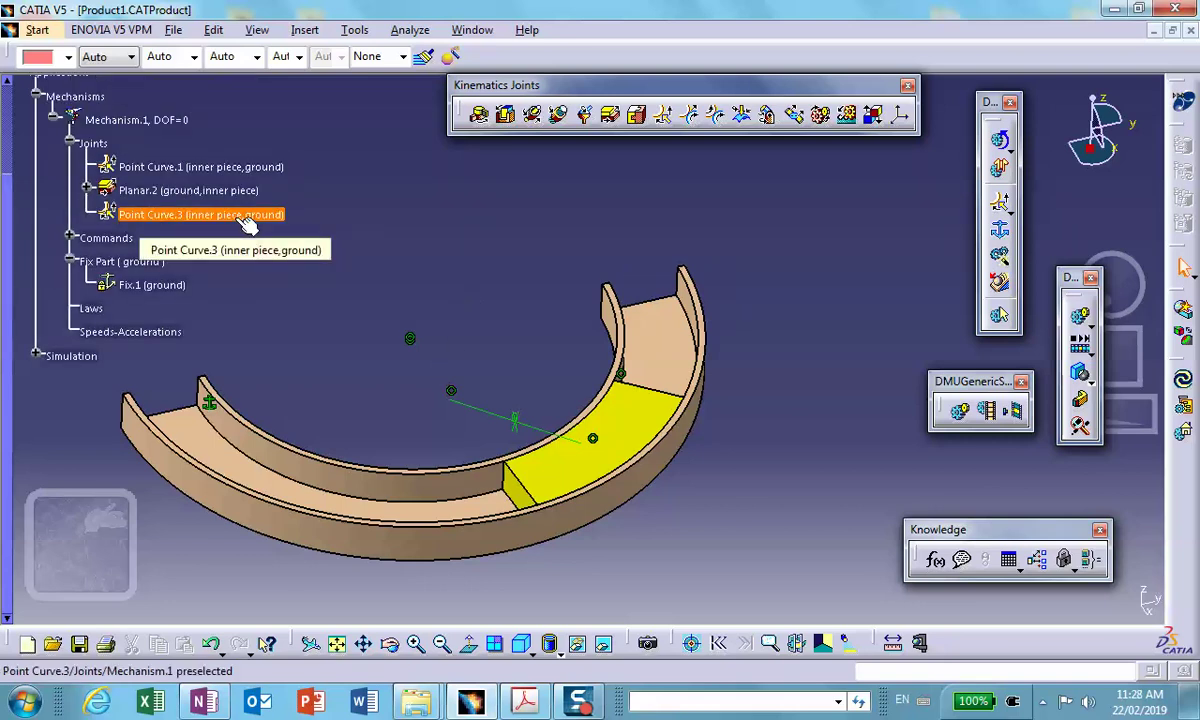
right_click(244, 220)
click(307, 443)
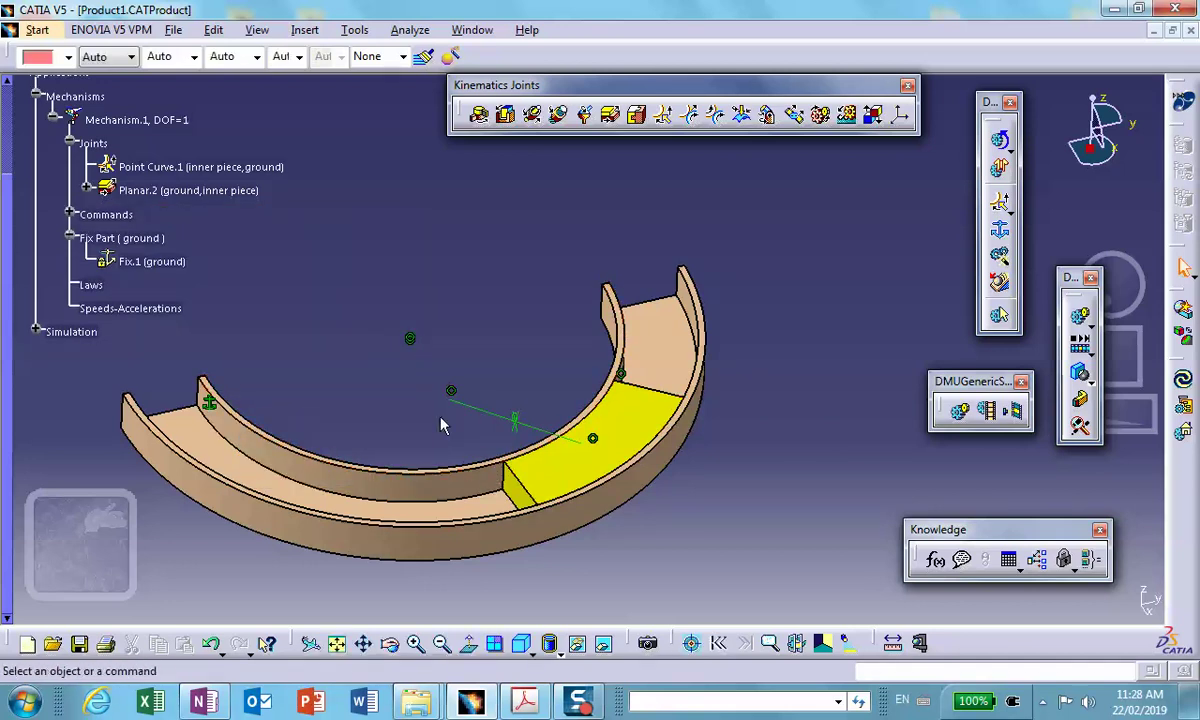
Create a slide curve joint in Mechanism.1 between the ground's outer wall upper inside edge and the inner piece's matching outer top edge.
middle_drag(445, 440, 575, 306)
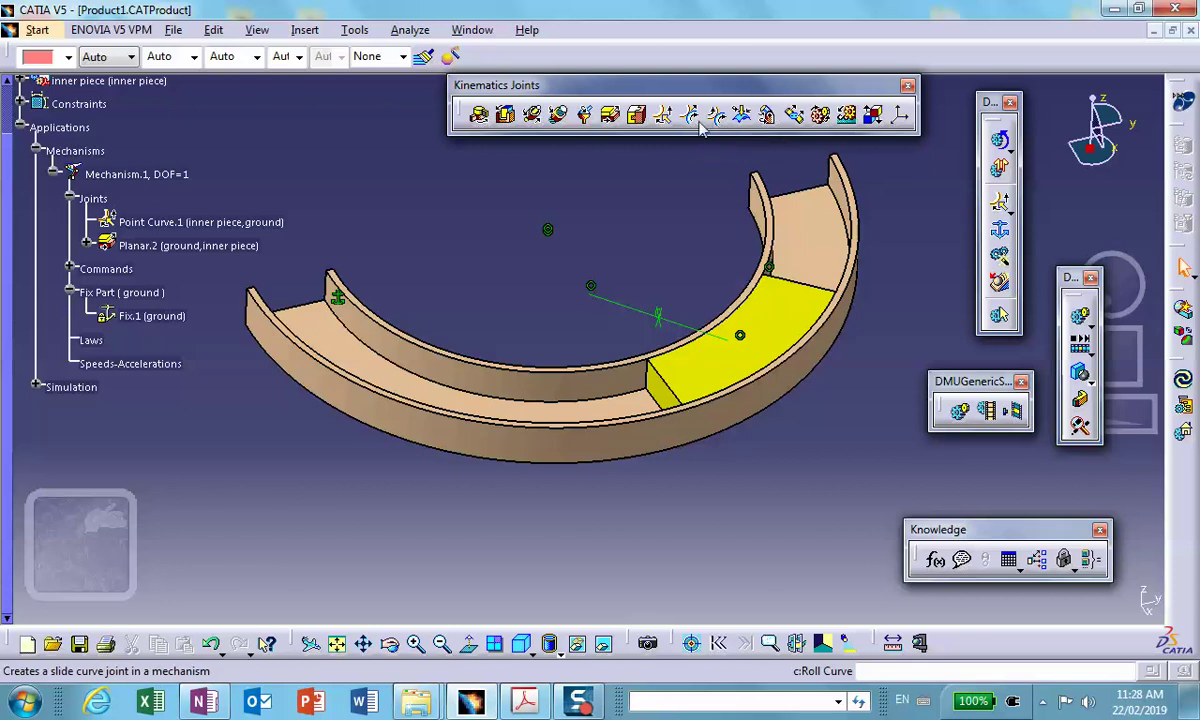
click(689, 115)
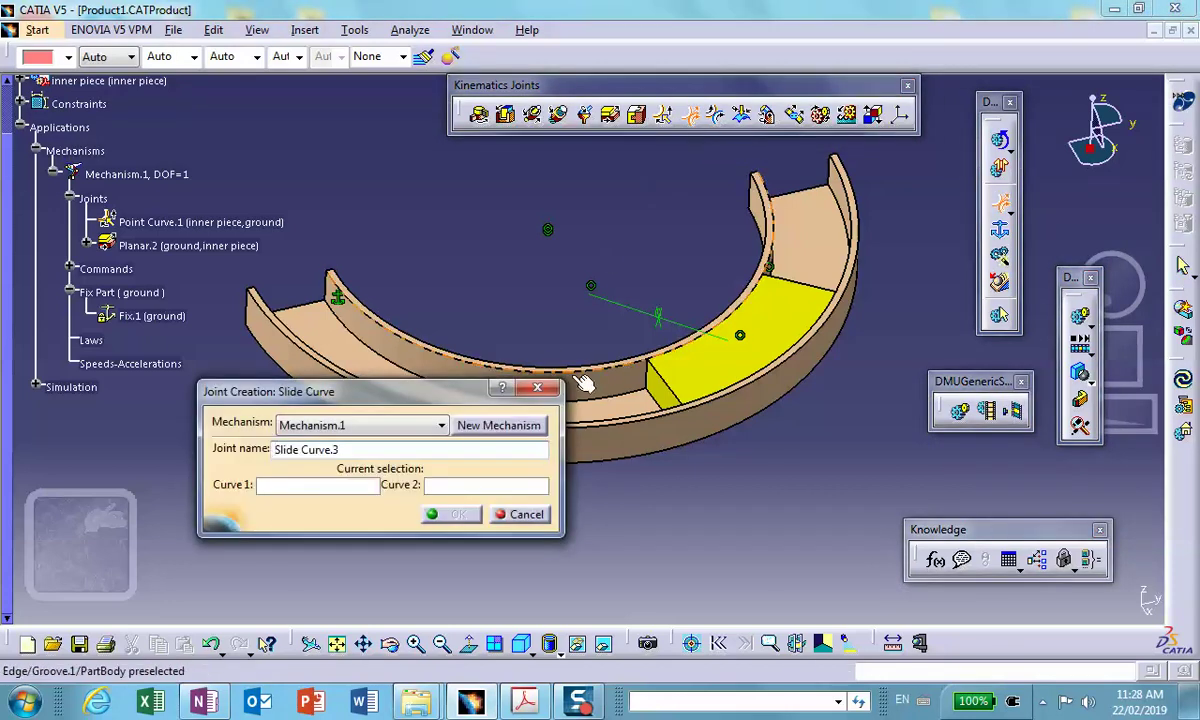
middle_drag(550, 358, 592, 252)
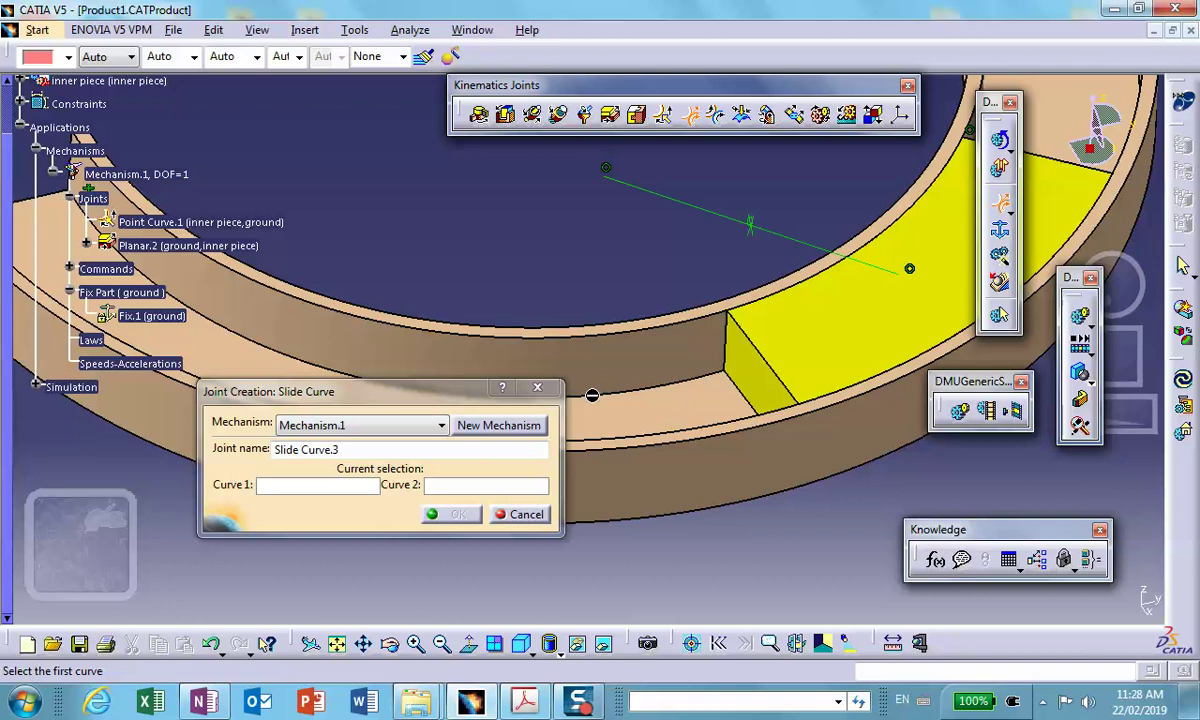
click(648, 444)
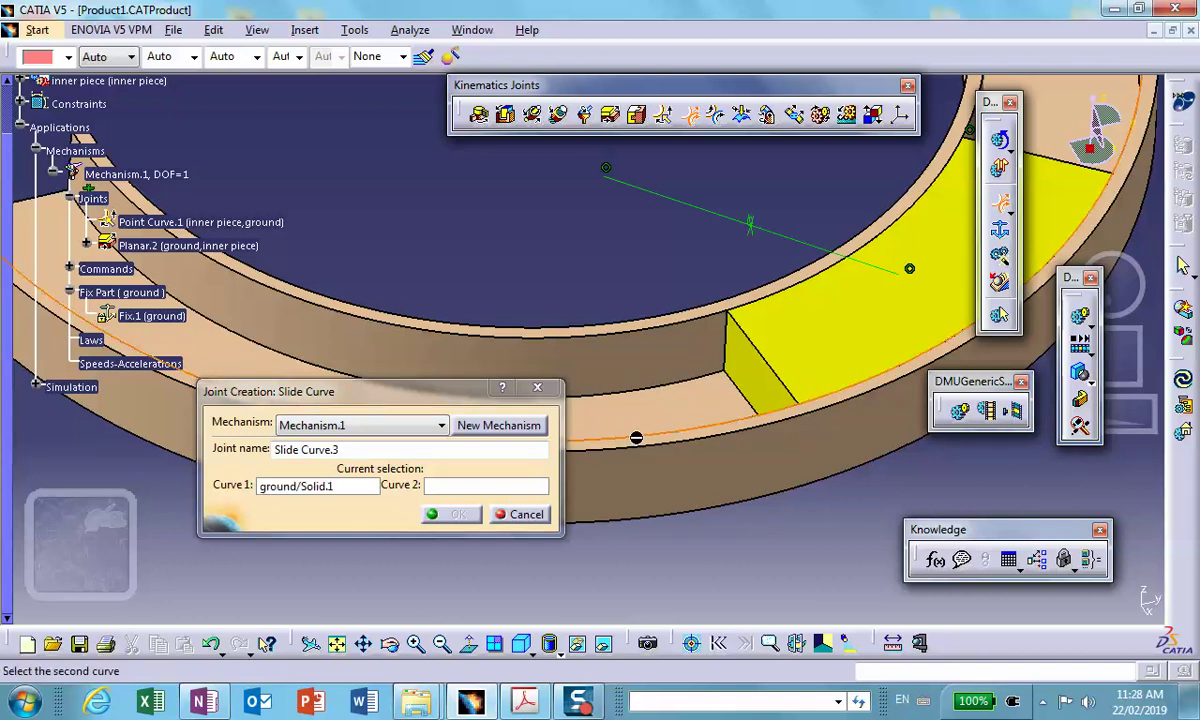
click(888, 385)
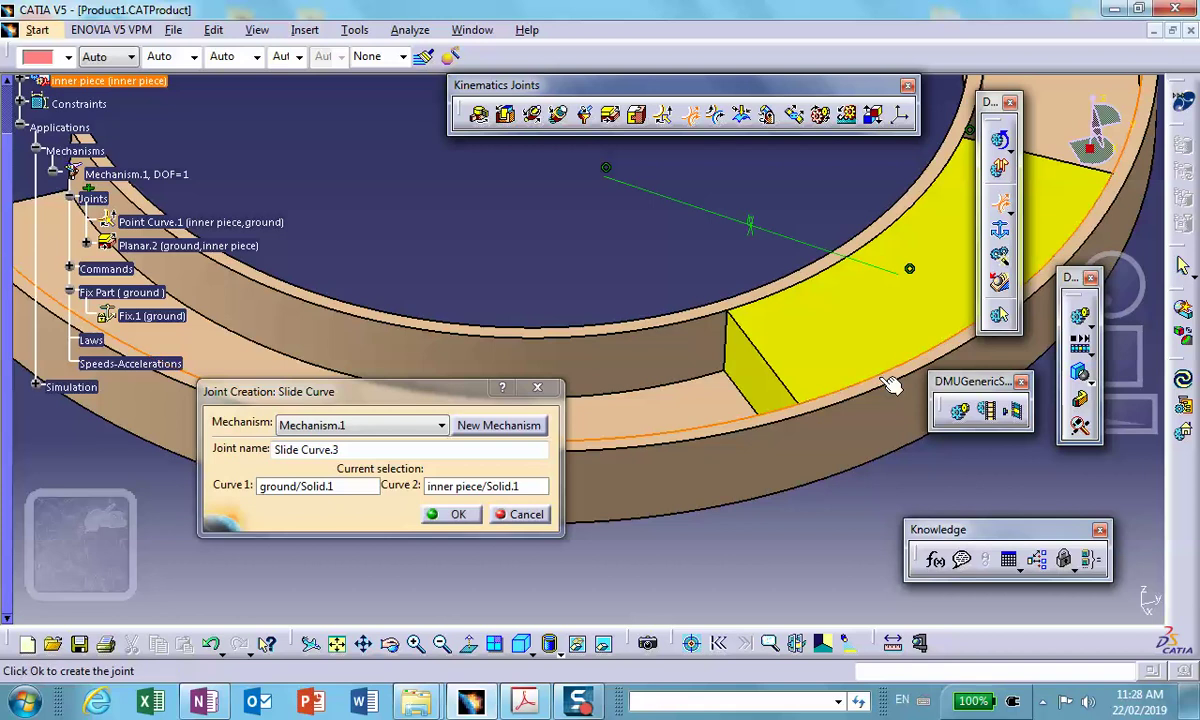
click(458, 514)
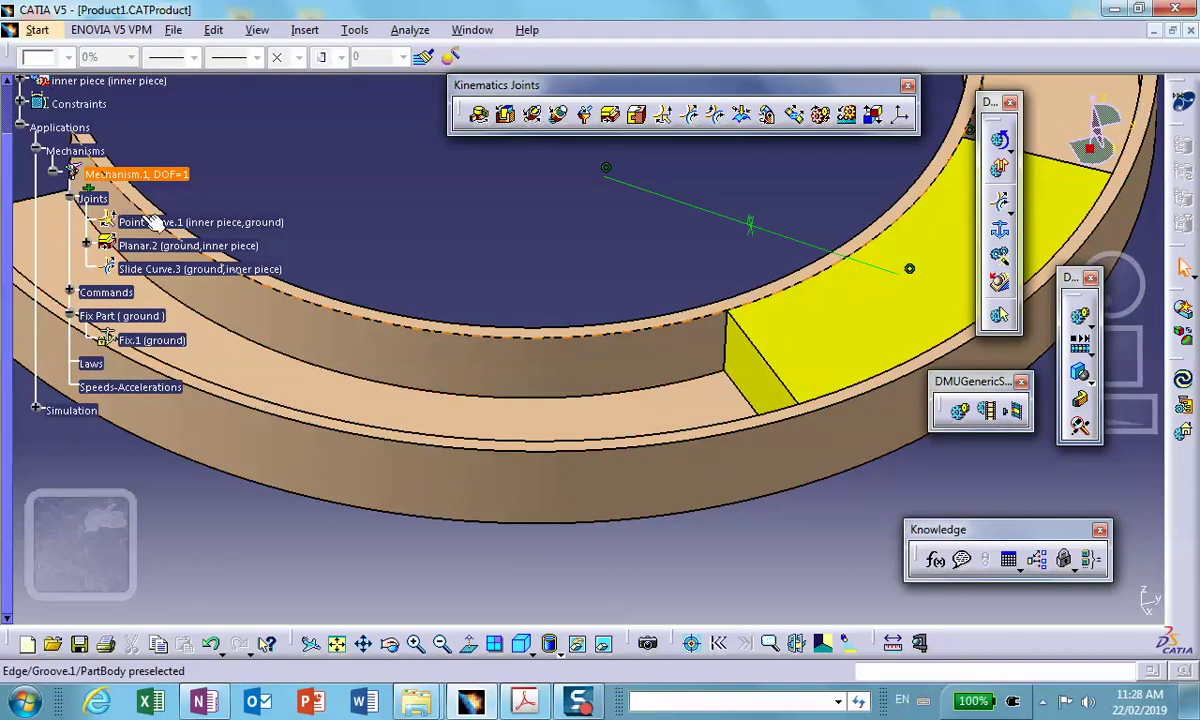
Check the length-driven setting and joint limits of the Point Curve.1 joint without changing them.
double_click(190, 222)
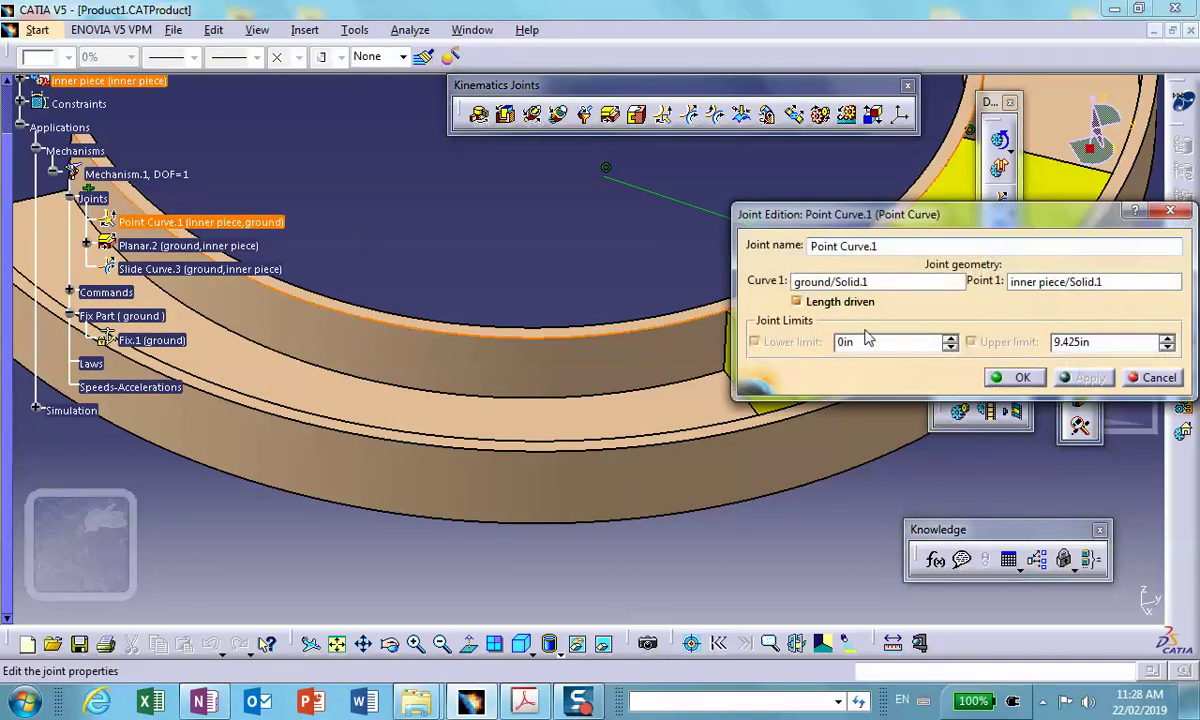
click(1150, 377)
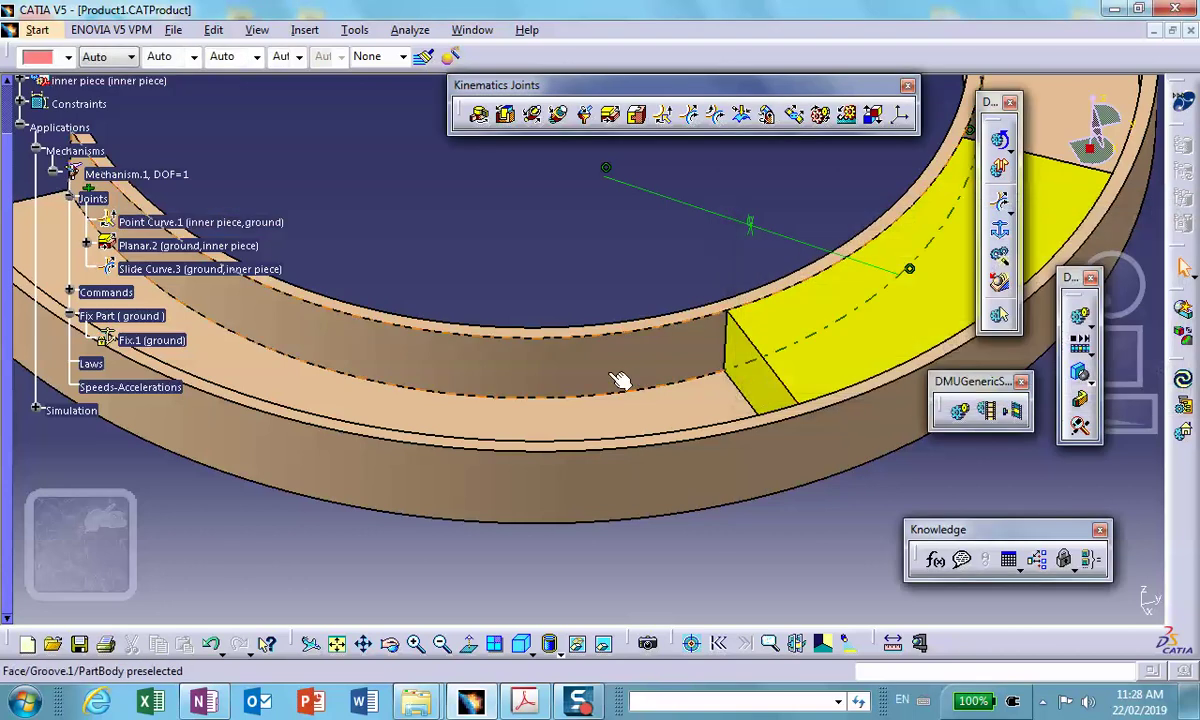
middle_drag(503, 270, 503, 270)
middle_drag(565, 474, 742, 396)
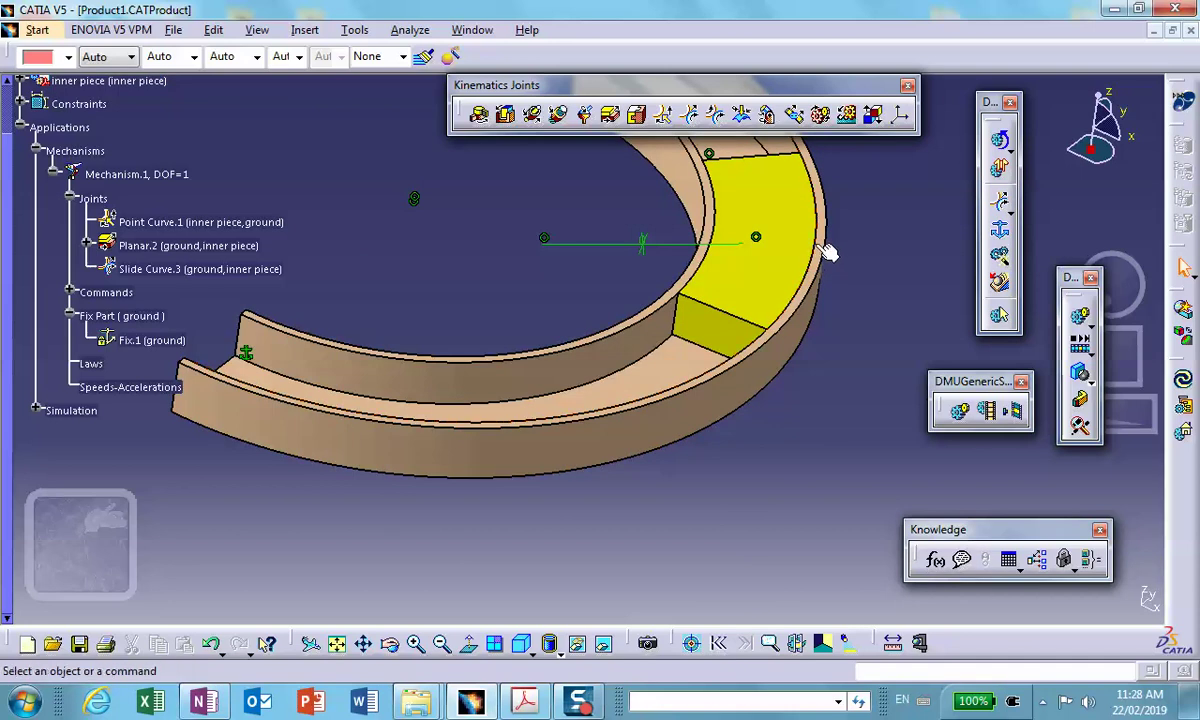
middle_drag(305, 228, 452, 230)
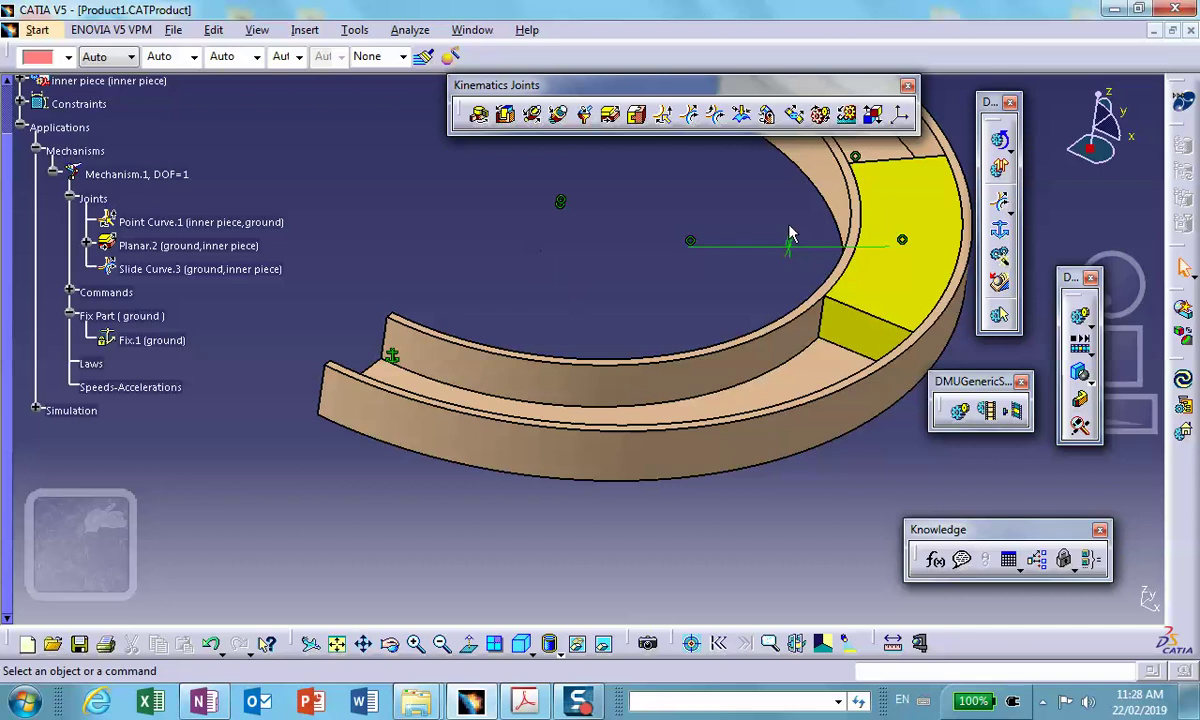
middle_drag(600, 232, 512, 351)
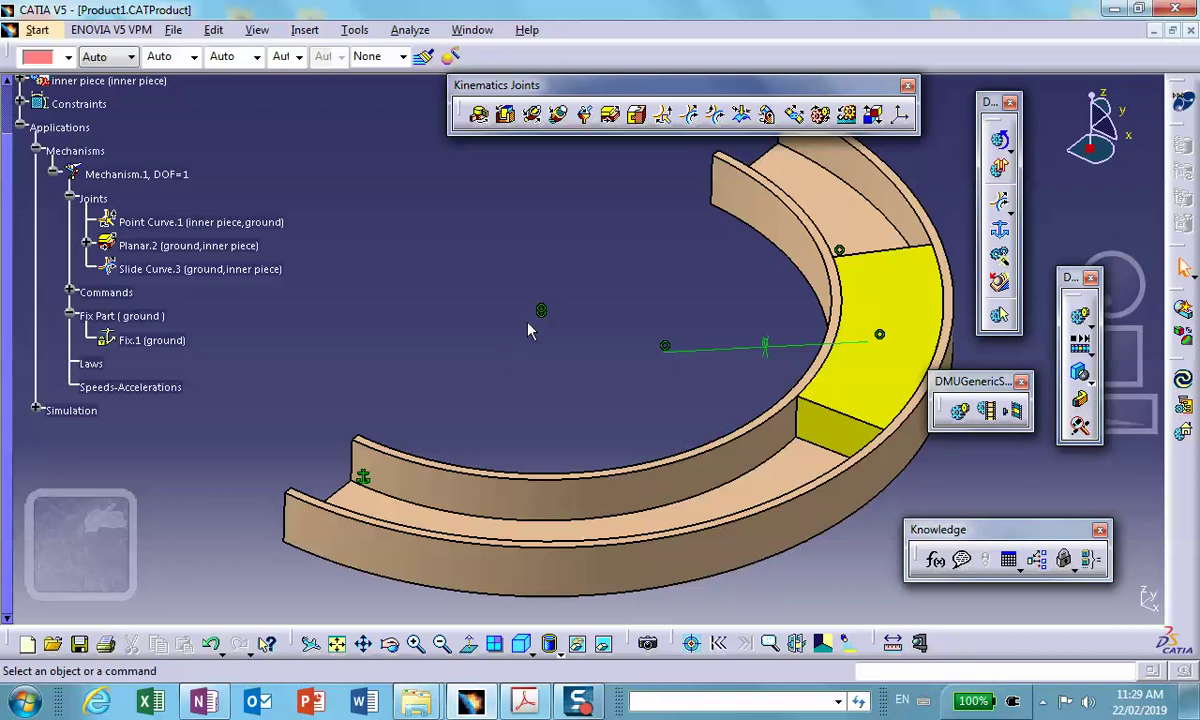
middle_drag(510, 345, 549, 332)
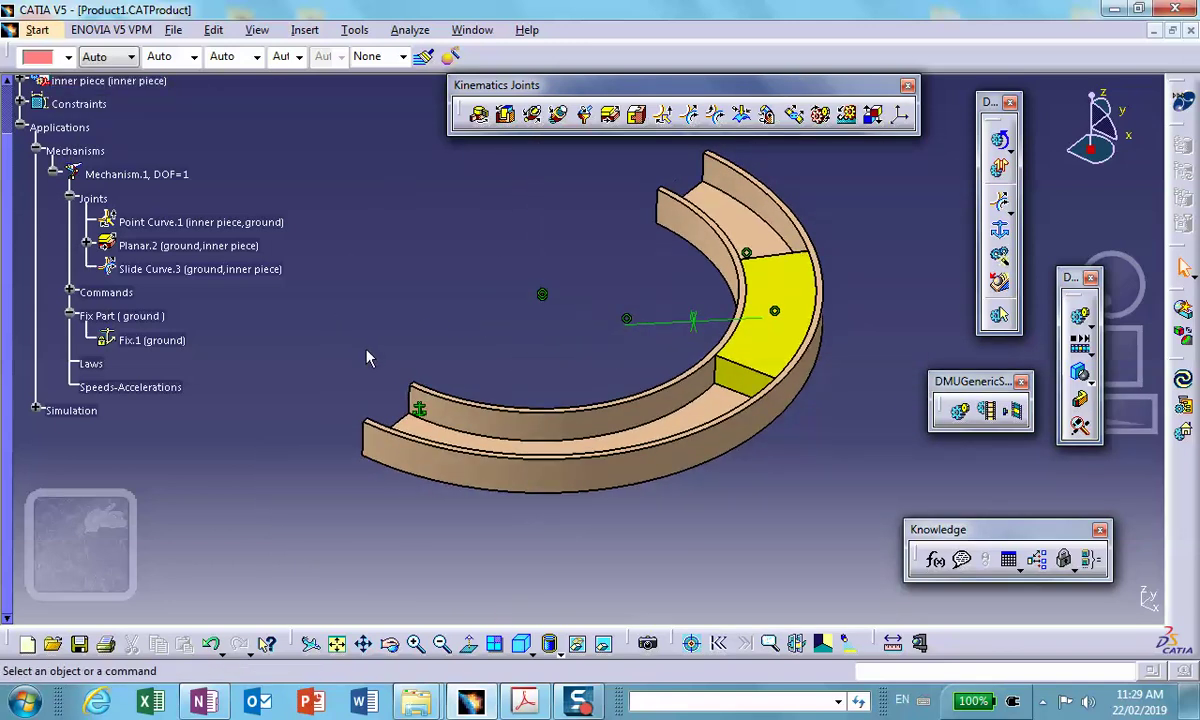